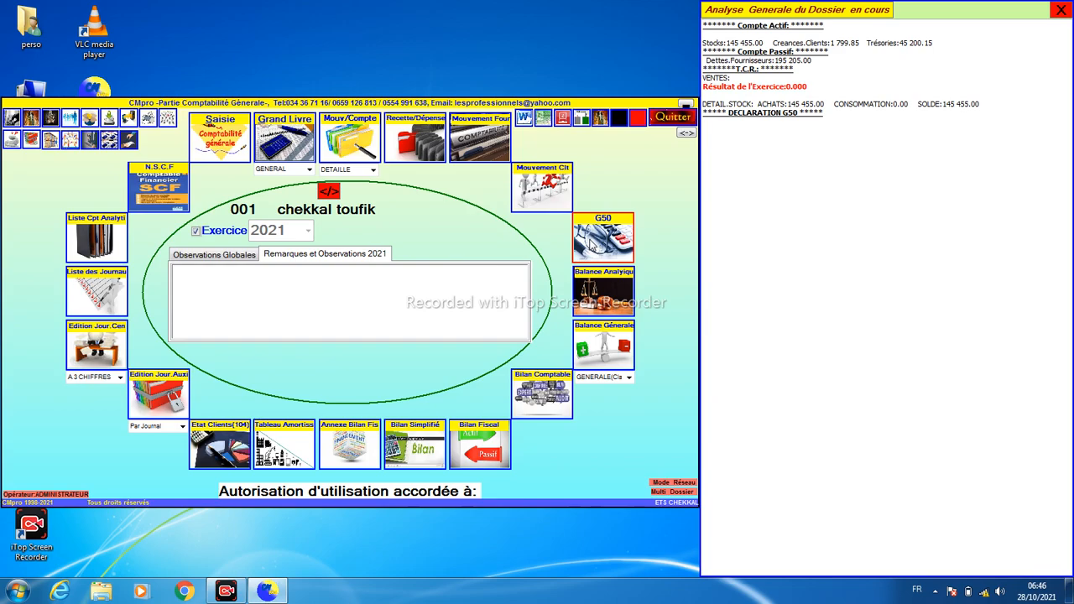
Open the G50 declaration for October 2021 and look through its pages 1 to 6.
left_click(590, 243)
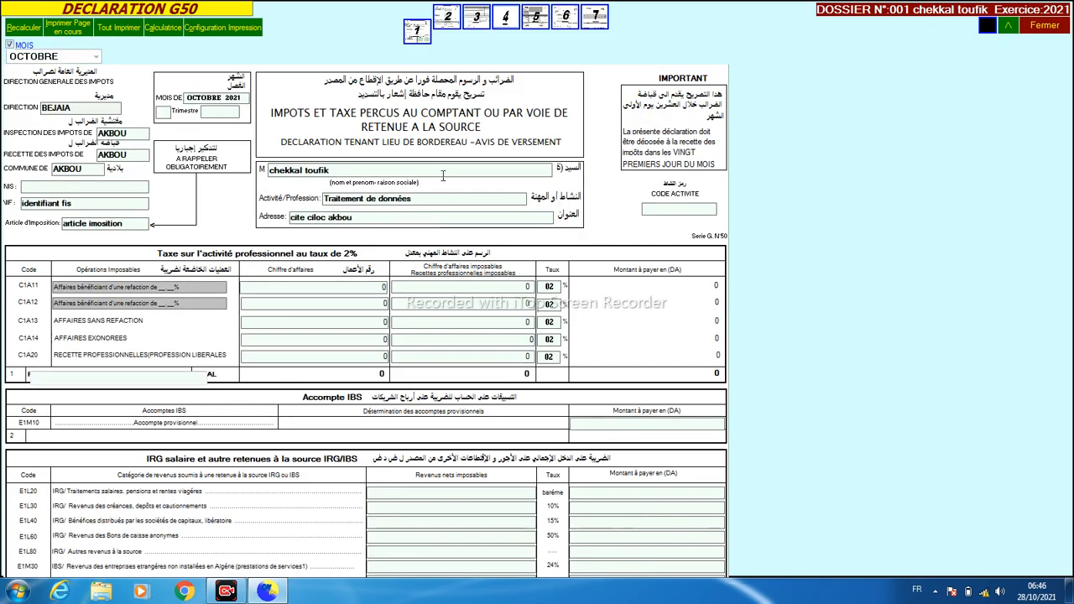
left_click(447, 20)
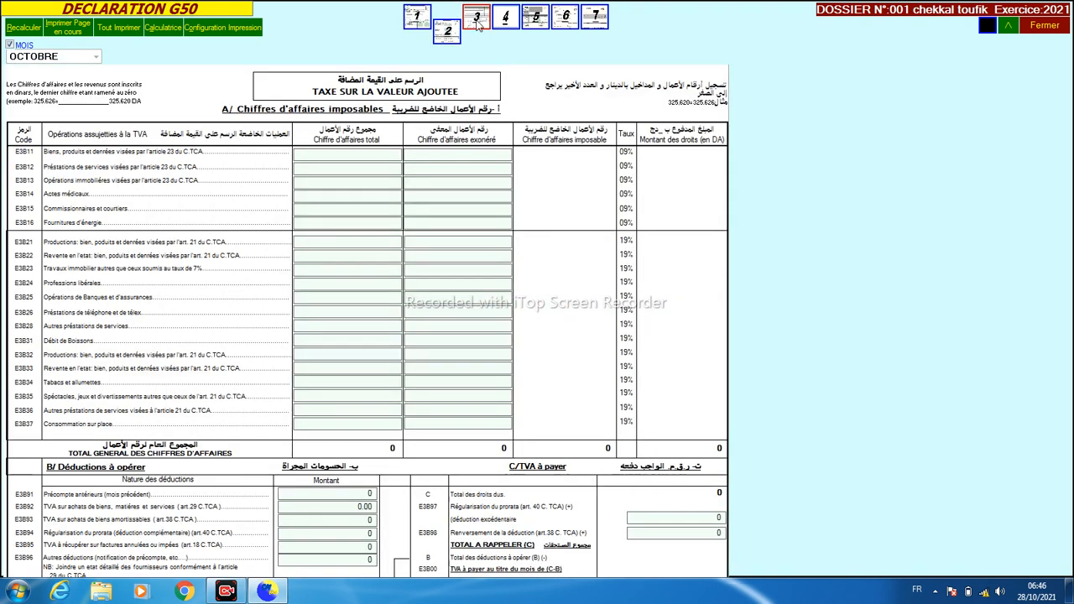
left_click(477, 27)
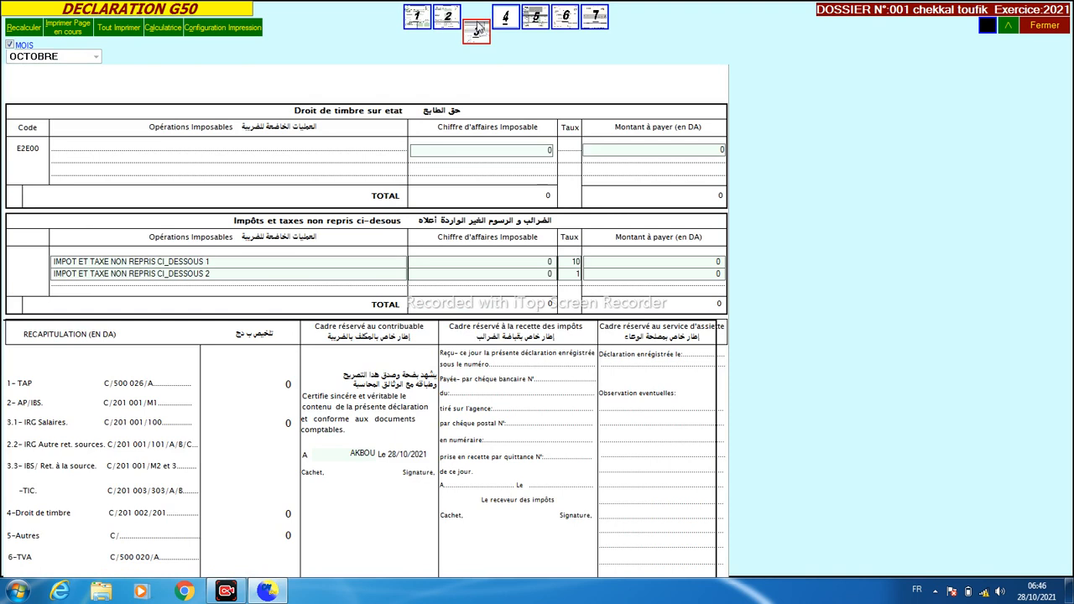
left_click(509, 21)
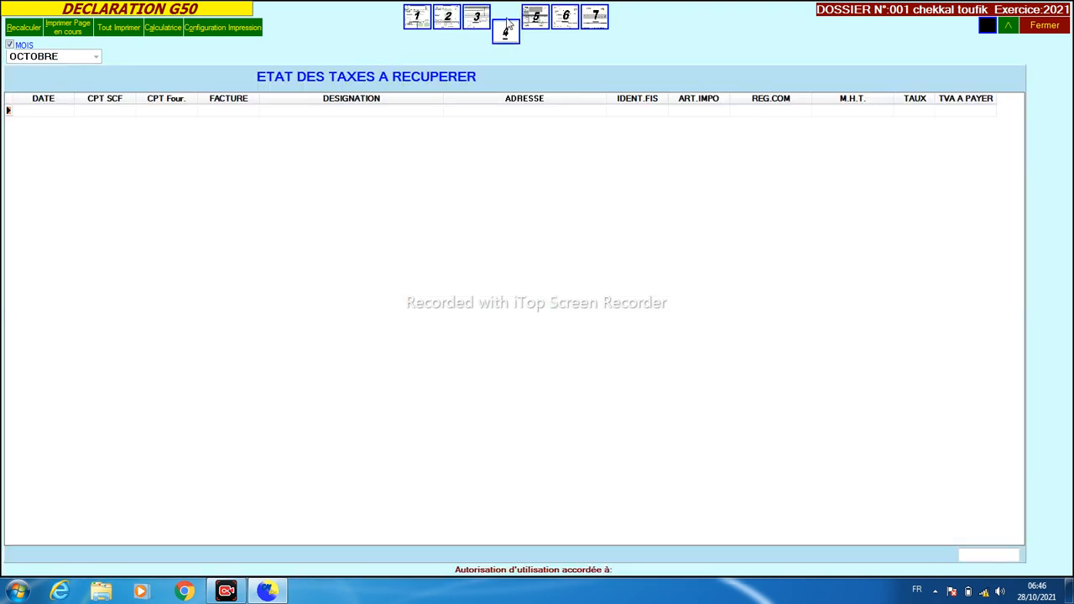
left_click(529, 22)
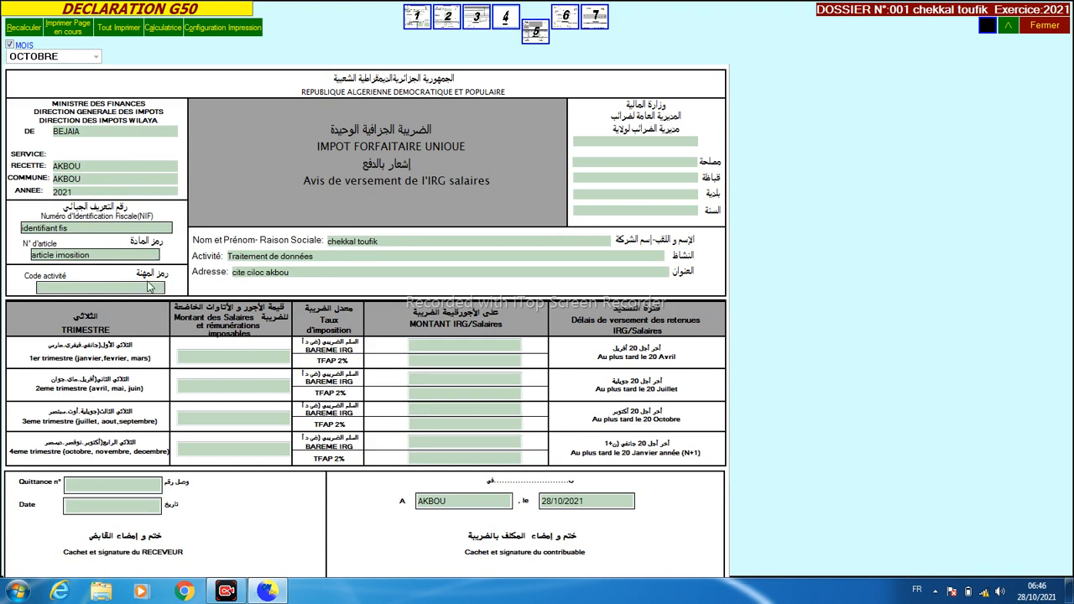
left_click(565, 27)
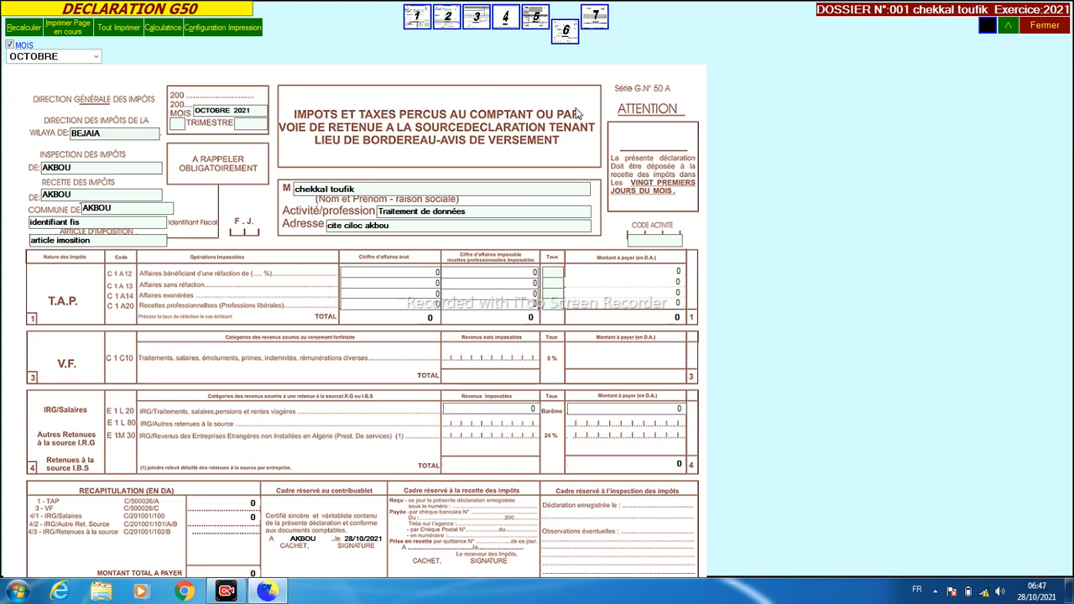
On page 1, enter a turnover of 1450000 for line C1A11 and set its refaction to 50.00%.
left_click(411, 27)
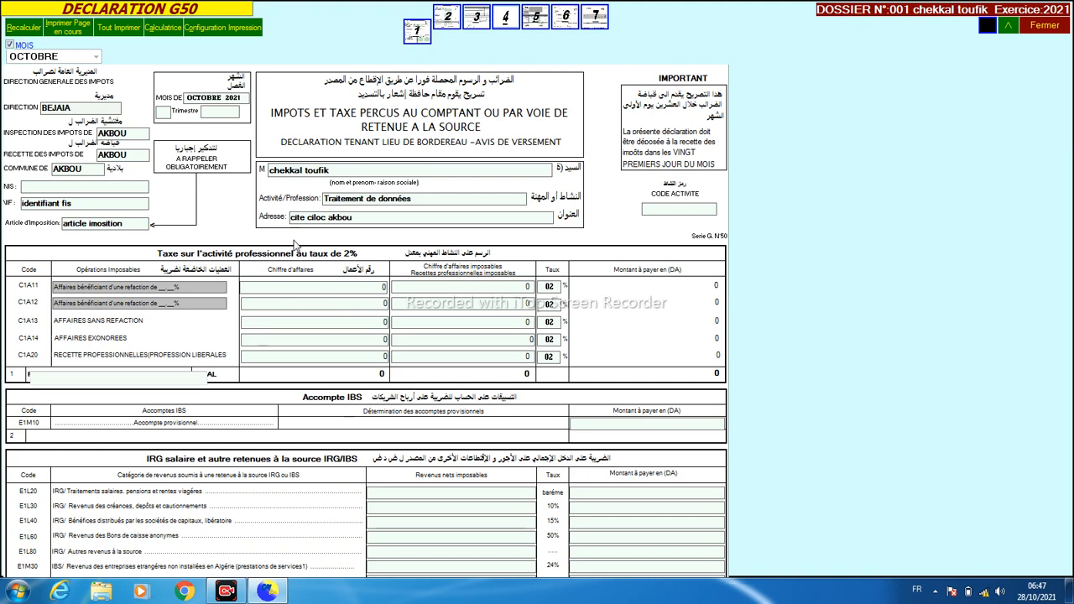
left_click(369, 286)
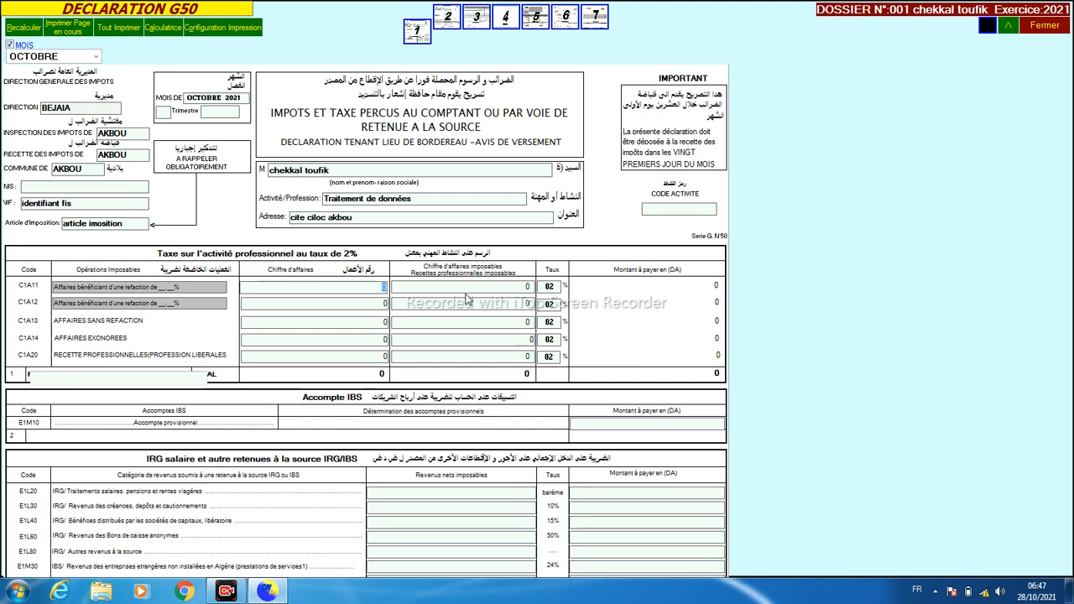
type("1450000")
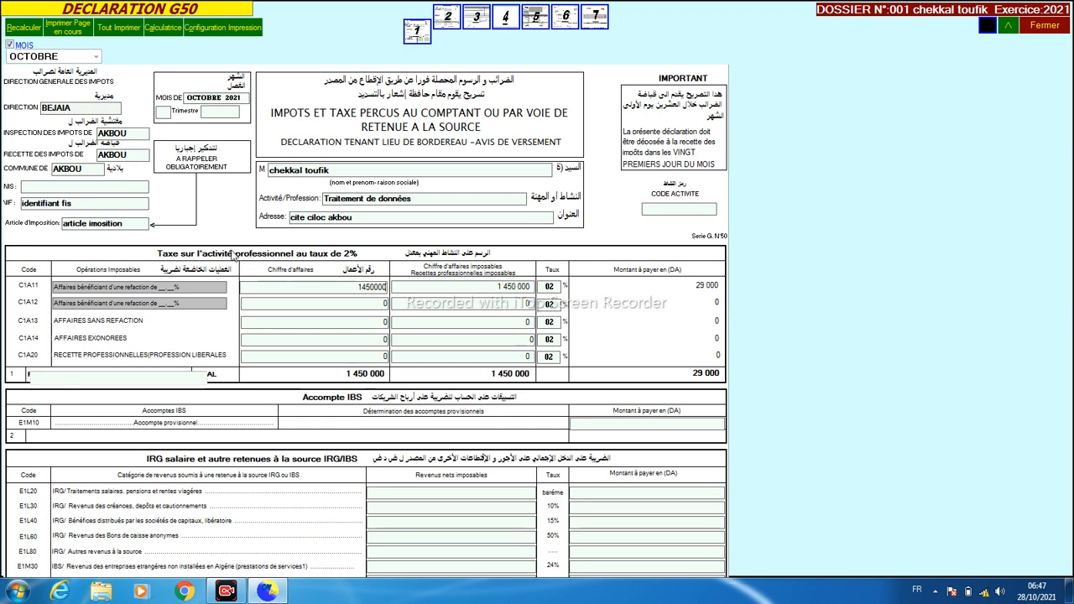
left_click(165, 287)
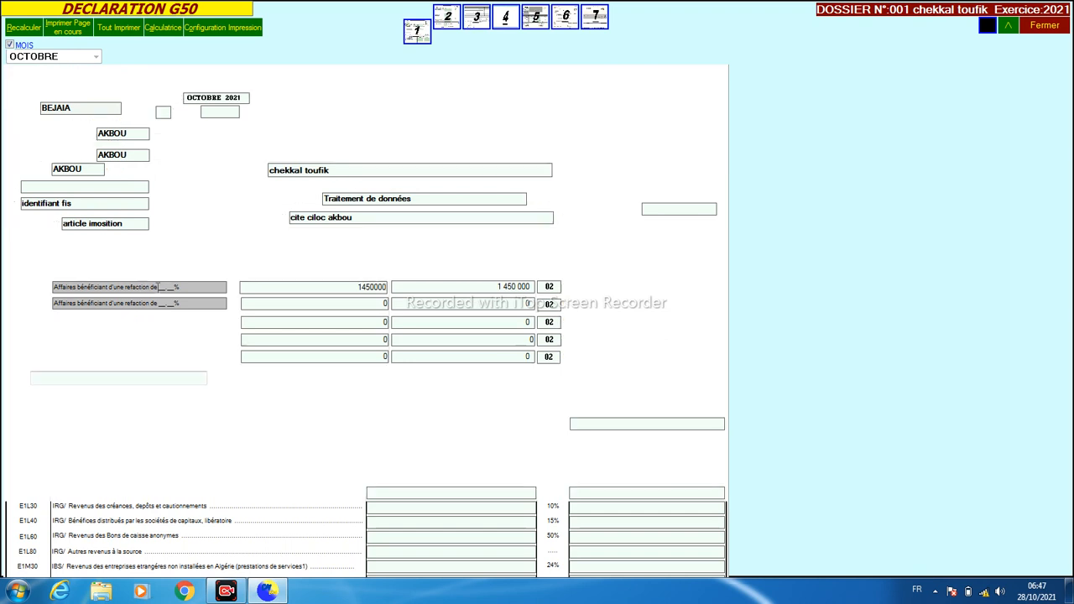
type("50.00")
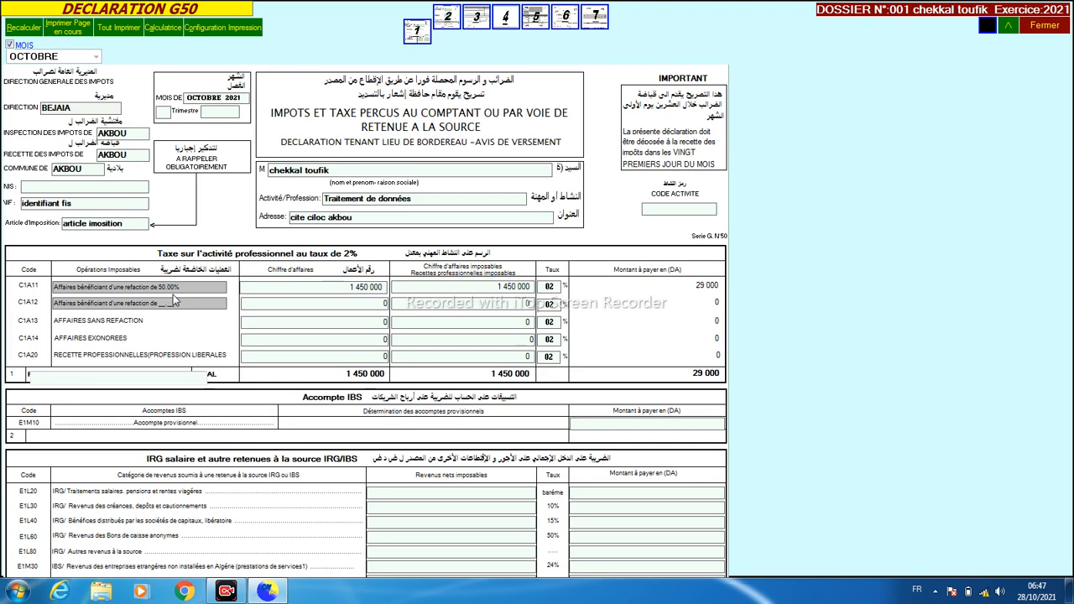
left_click(502, 288)
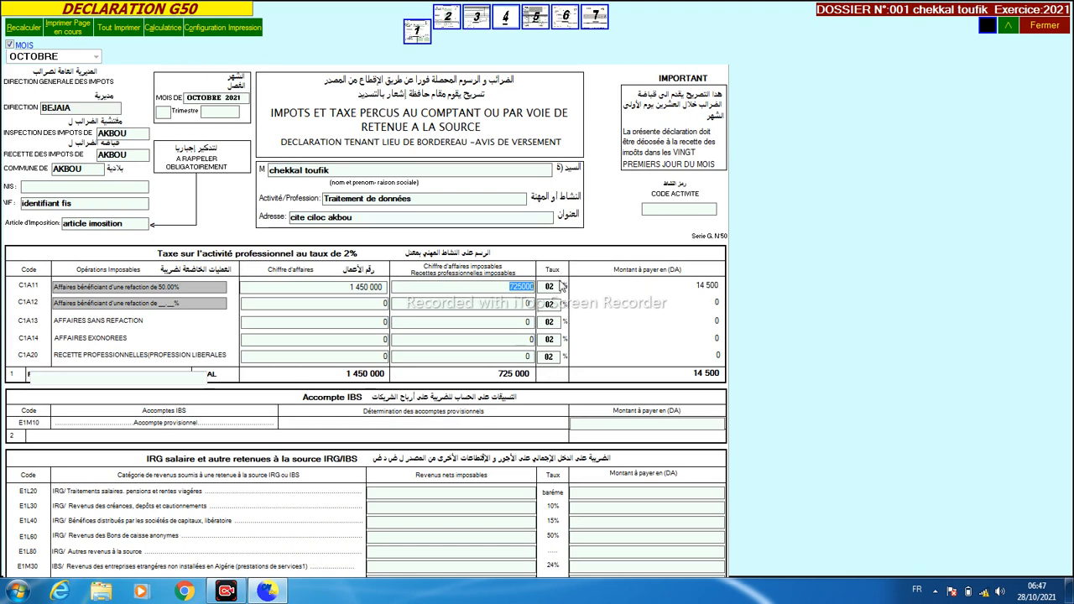
Set the tax rate of line C1A11 to 1.5%.
left_click(554, 286)
type("1.0")
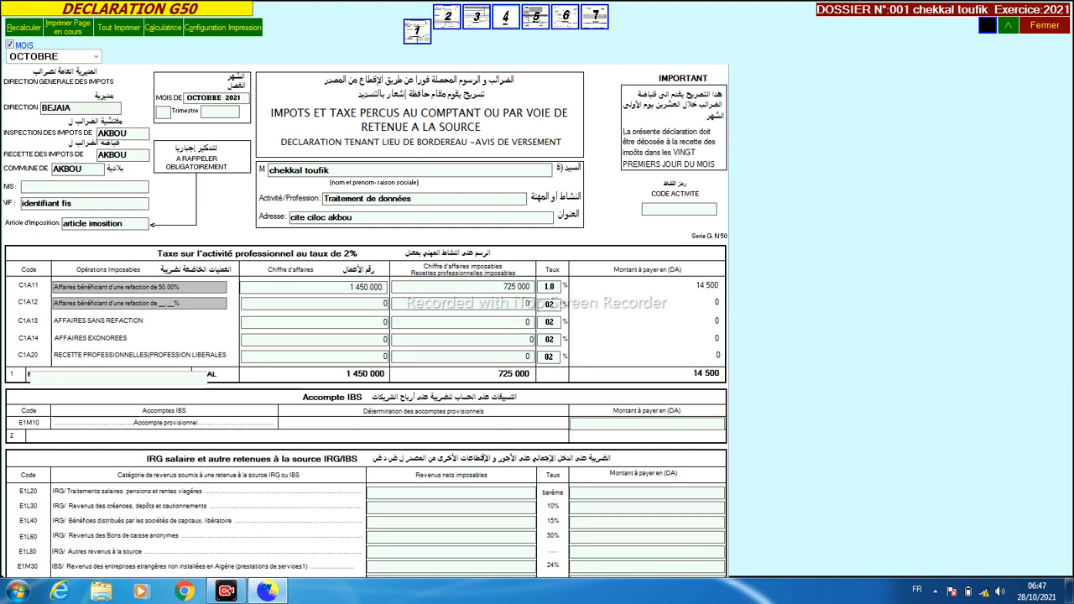
key("BackSpace")
type("5")
left_click(362, 307)
left_click(364, 320)
Fill in the IRG salaries line E1L20 with net taxable income 475022 and amount payable 56000.
left_click(490, 494)
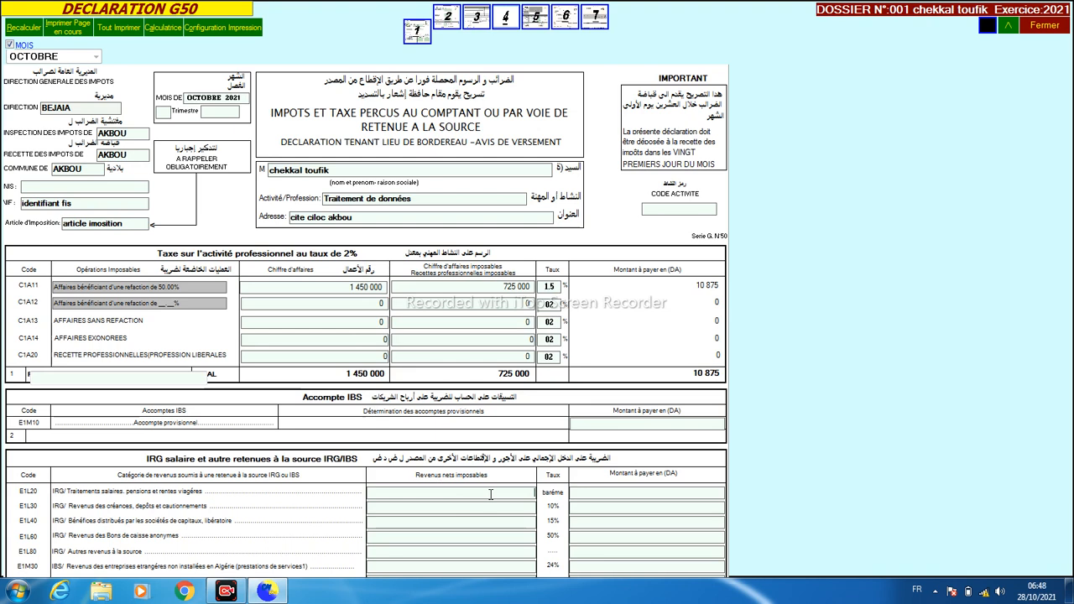
left_click(19, 34)
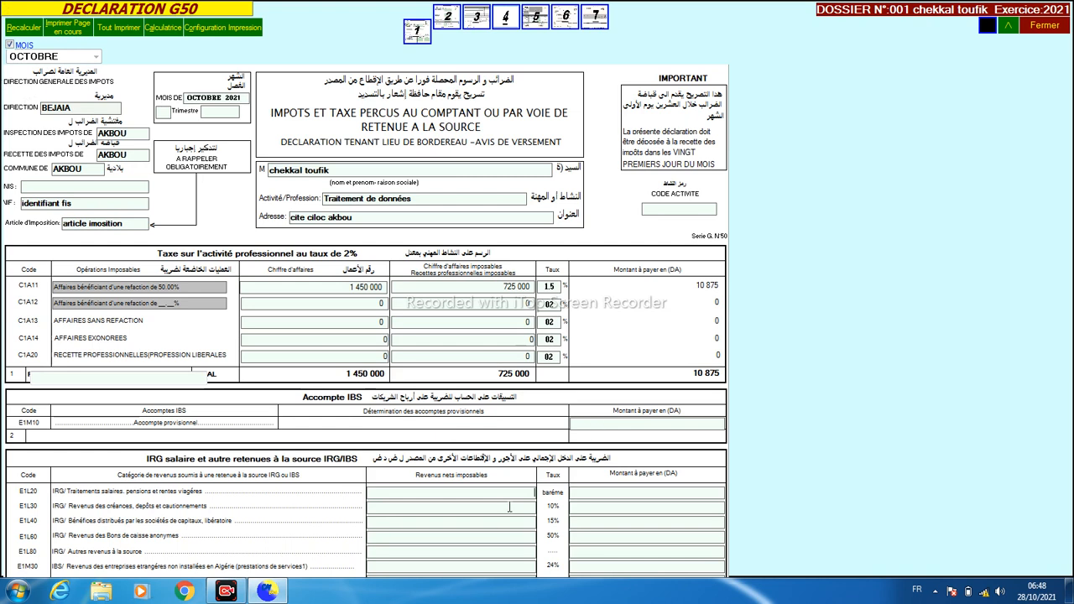
type("475022")
left_click(625, 496)
type("56000")
Review the recapitulation of taxes on page 3 and recheck the C1A11 turnover on page 1.
left_click(439, 30)
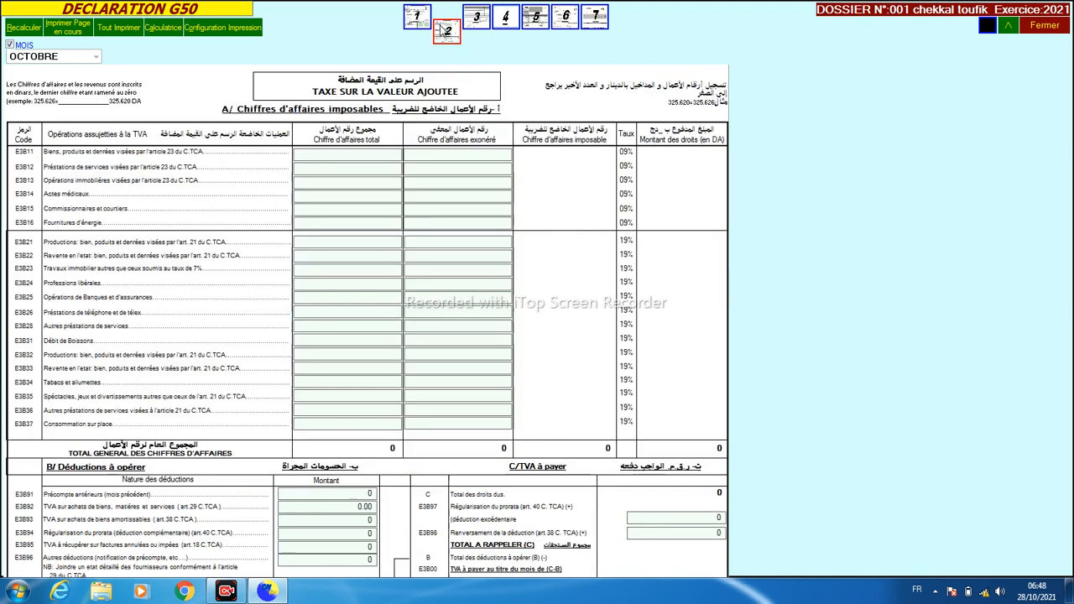
left_click(473, 22)
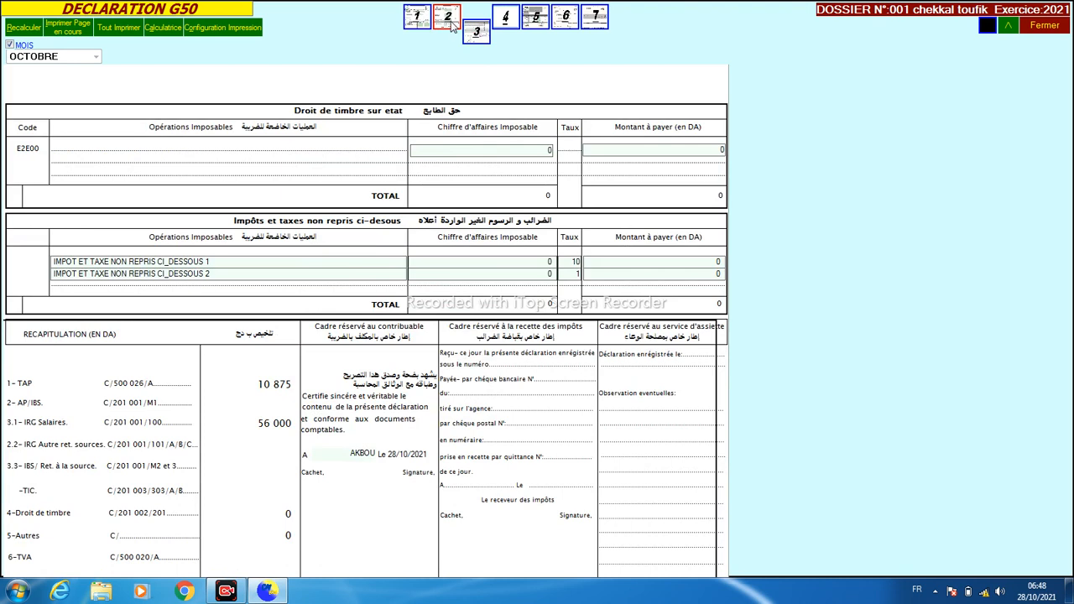
left_click(452, 25)
left_click(420, 26)
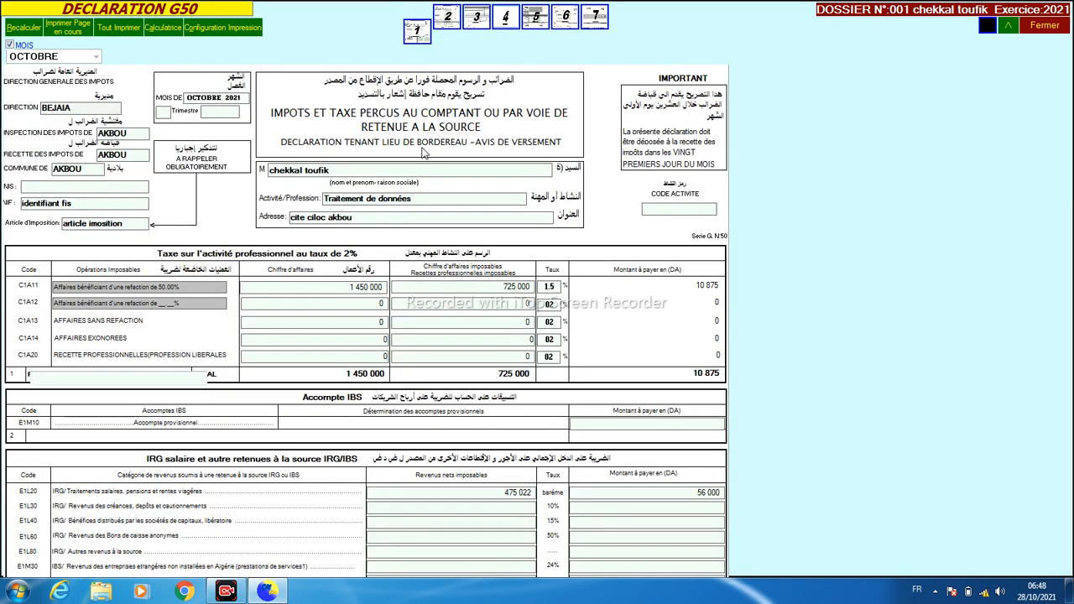
double_click(369, 286)
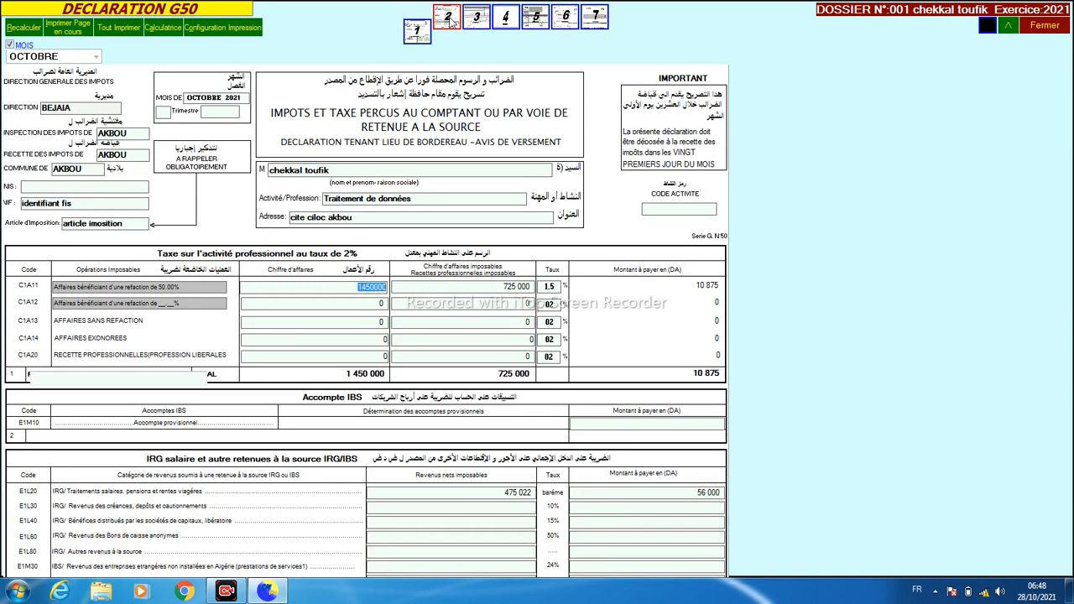
On the VAT page, enter a total turnover of 145000 for line E3B21 and a previous month's credit of 25000 for E3B91.
left_click(449, 18)
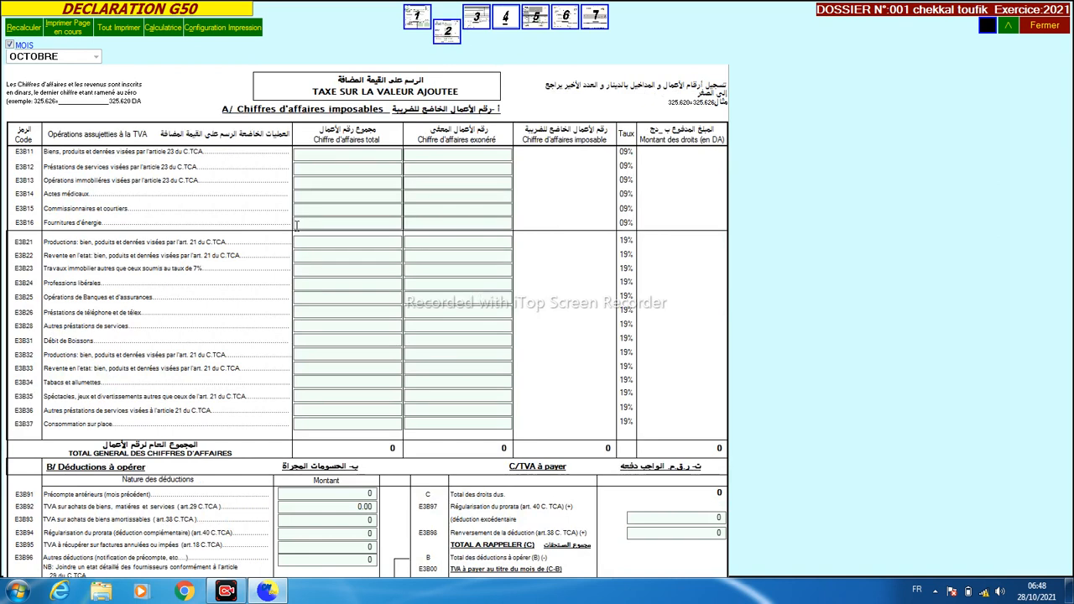
type("145000")
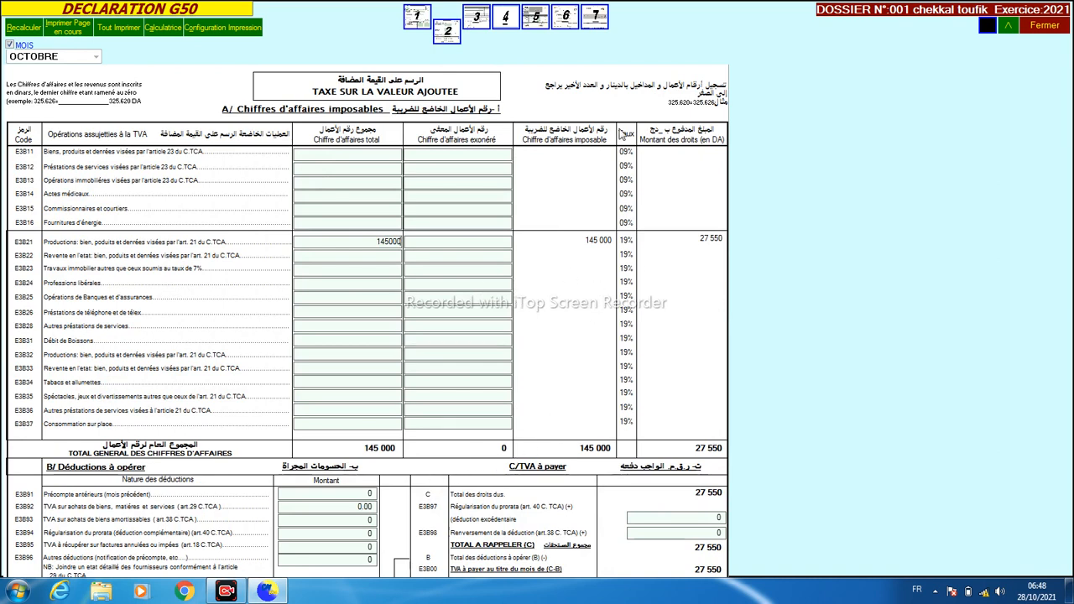
left_click(369, 493)
double_click(369, 493)
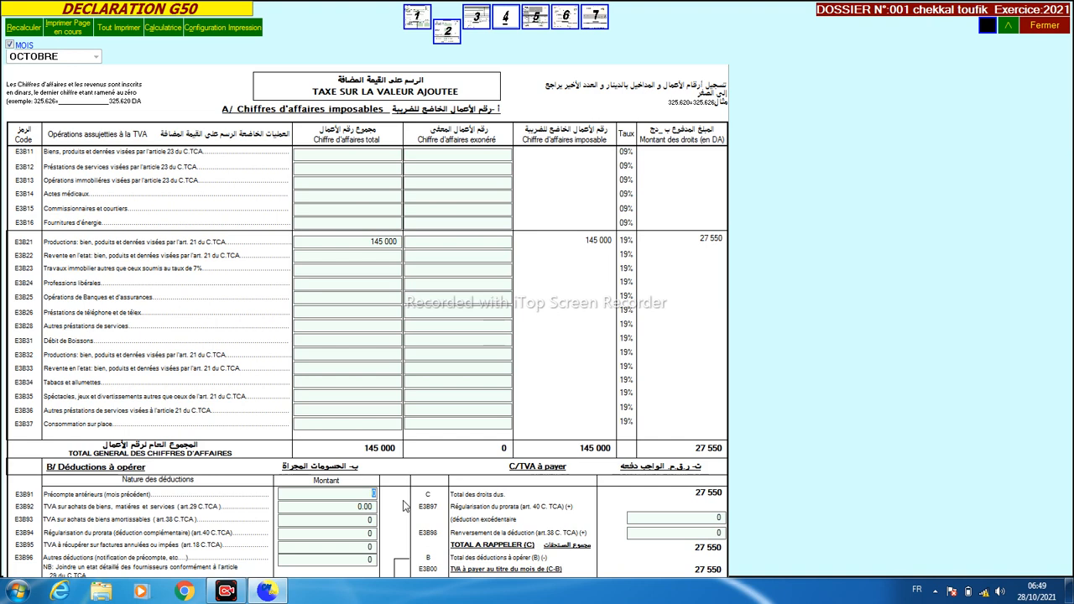
type("25000")
key("Return")
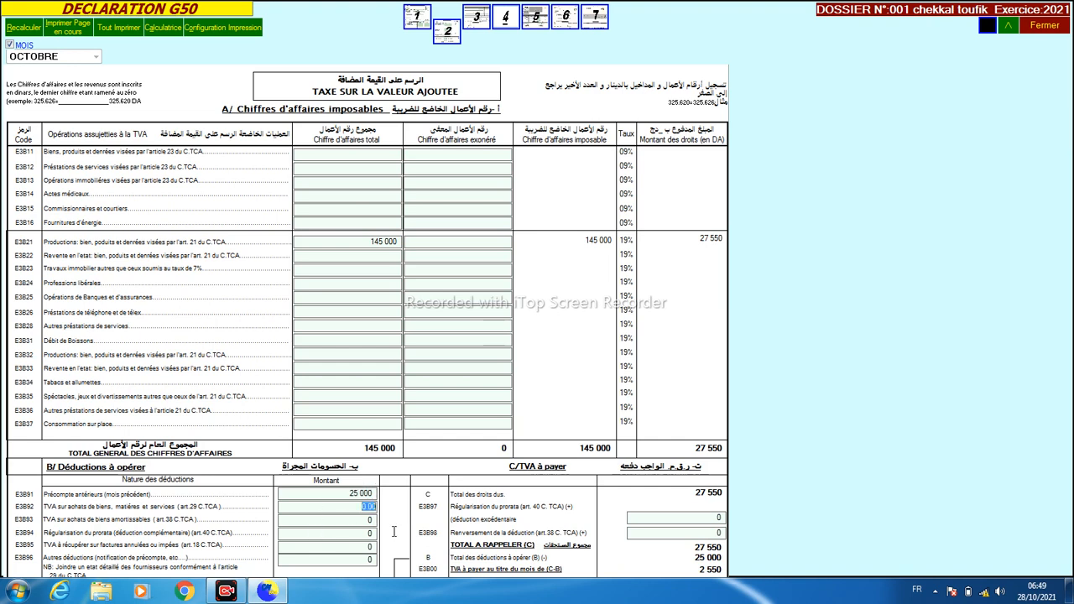
Review the statement of recoverable taxes, the VAT deduction lines and the C1A11 turnover, and close the G50 declaration.
left_click(503, 26)
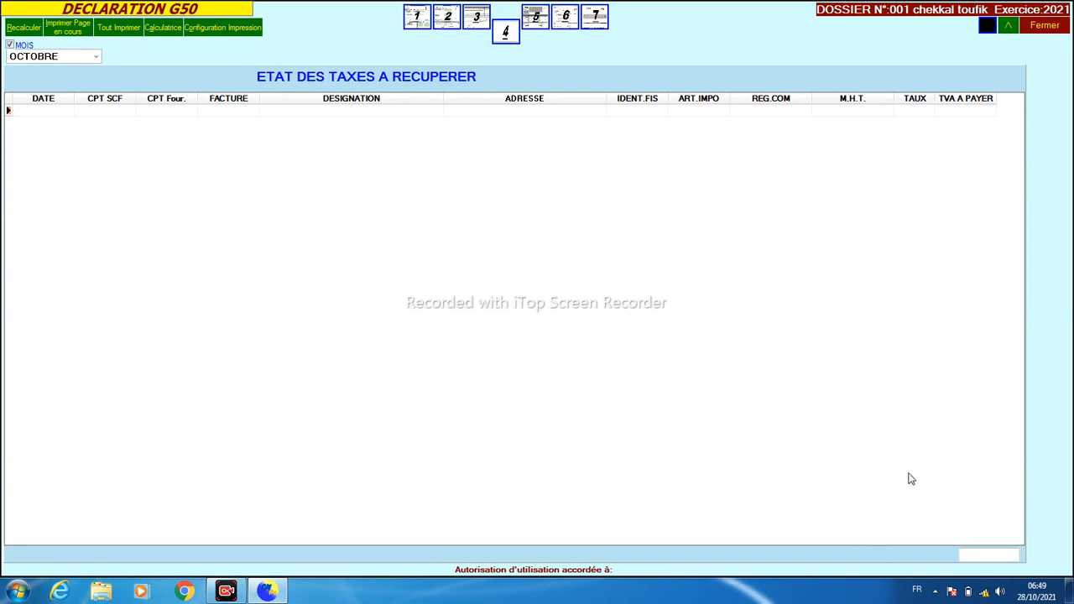
left_click(449, 23)
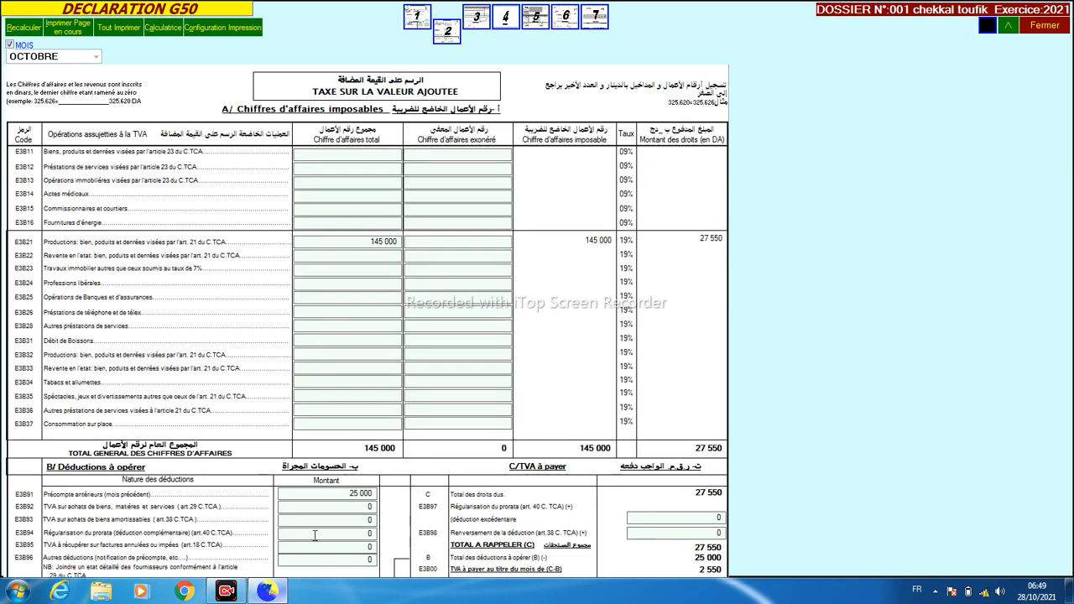
left_click(321, 506)
left_click(329, 521)
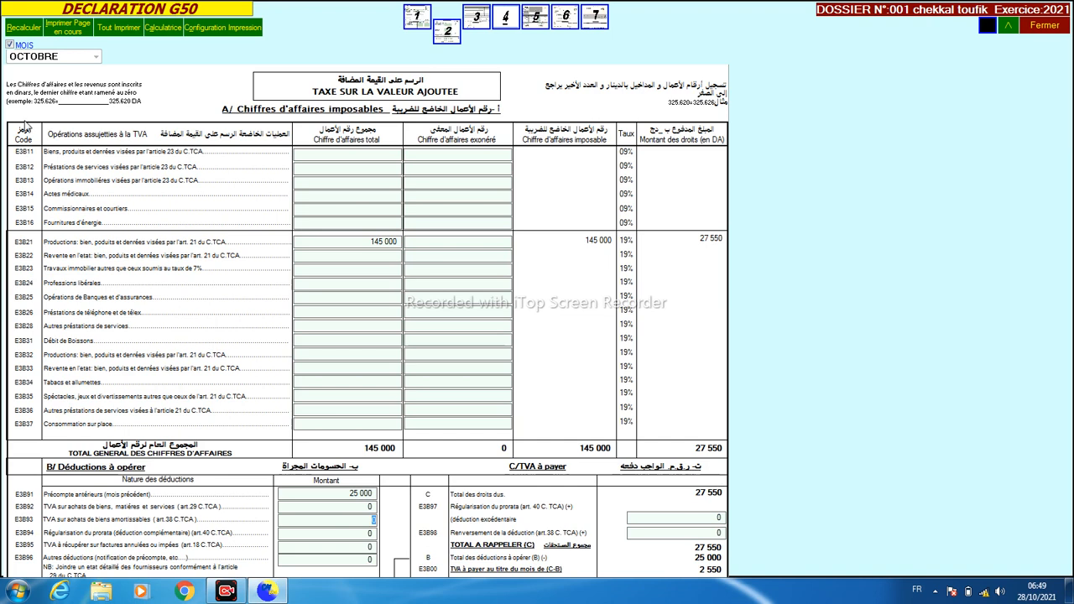
left_click(413, 20)
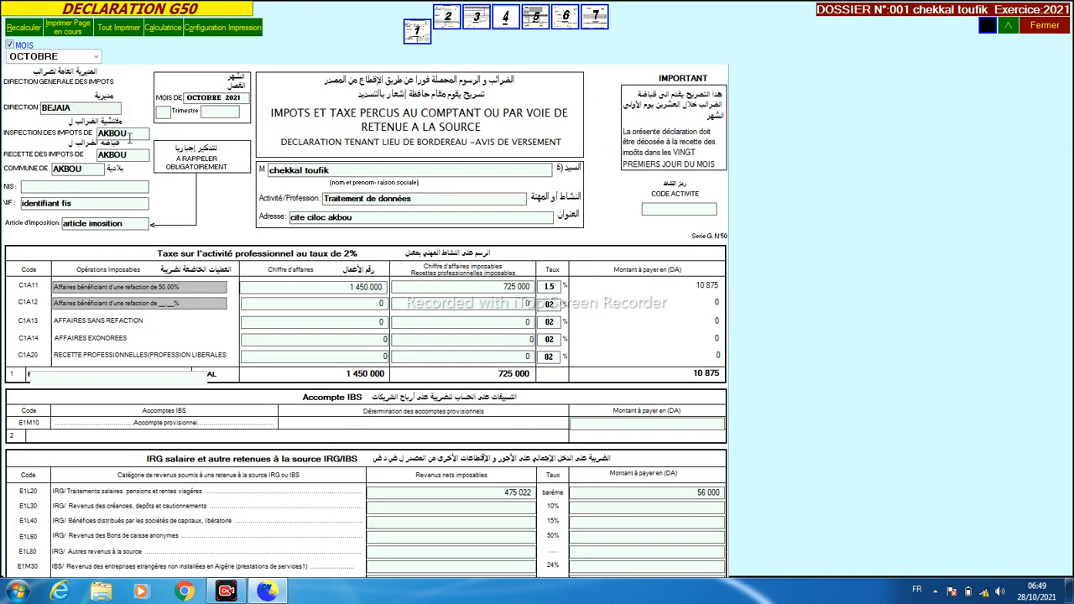
left_click(345, 287)
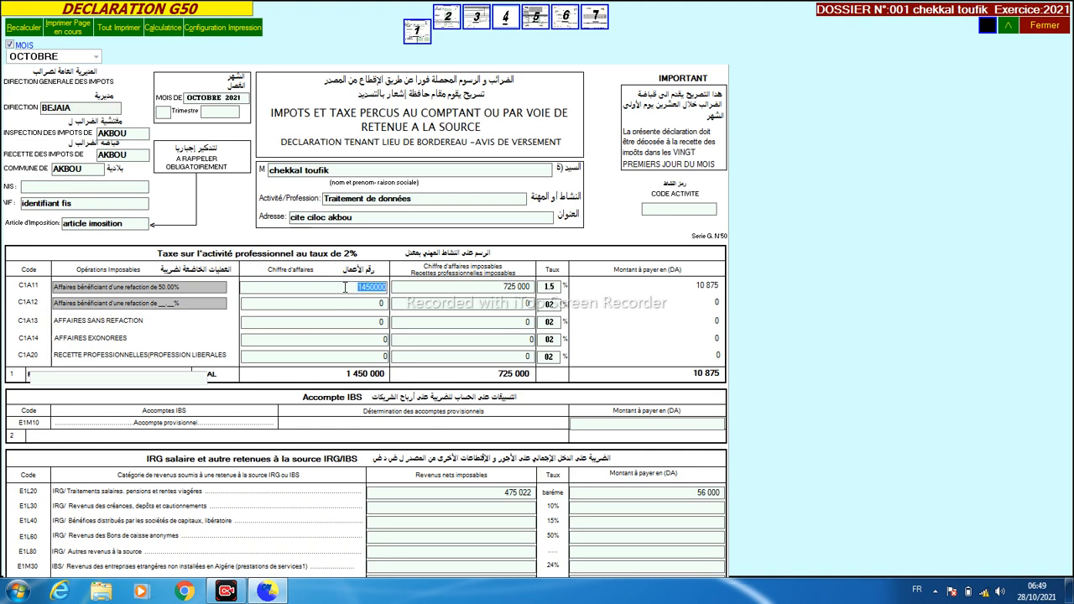
left_click(1046, 32)
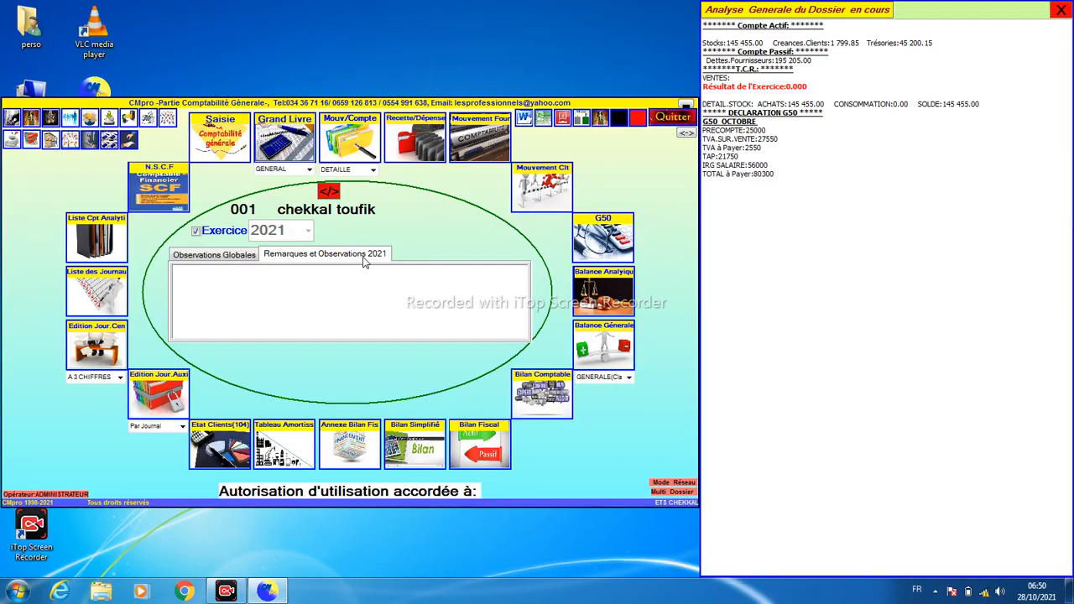
Open the N.S.C.F chart of accounts, find account 706 and select account 7010 (VENTES EN GROS) to check its G50 assignment.
left_click(156, 193)
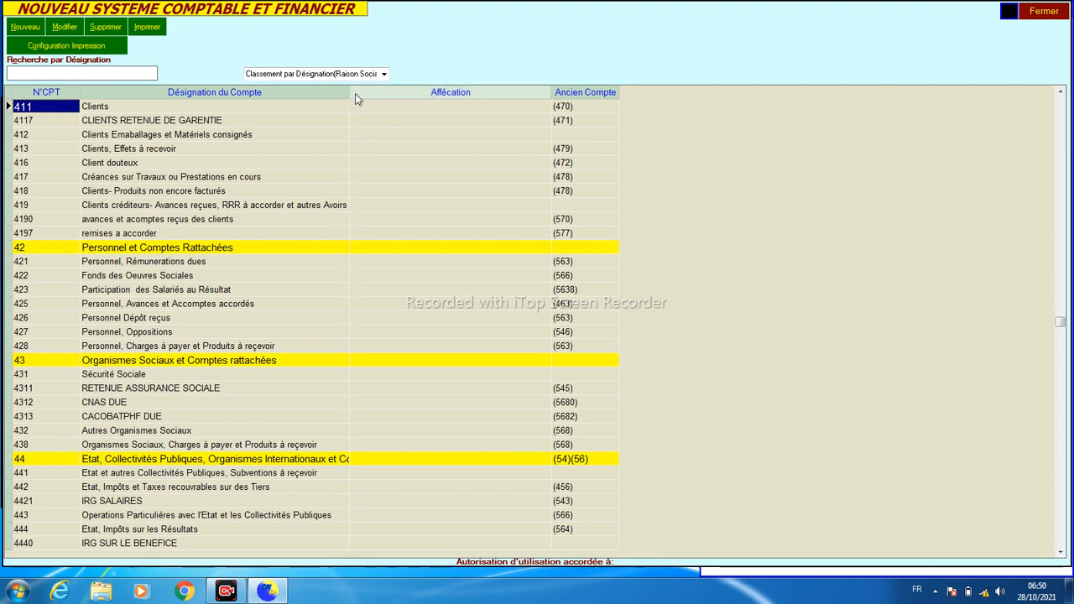
left_click(30, 220)
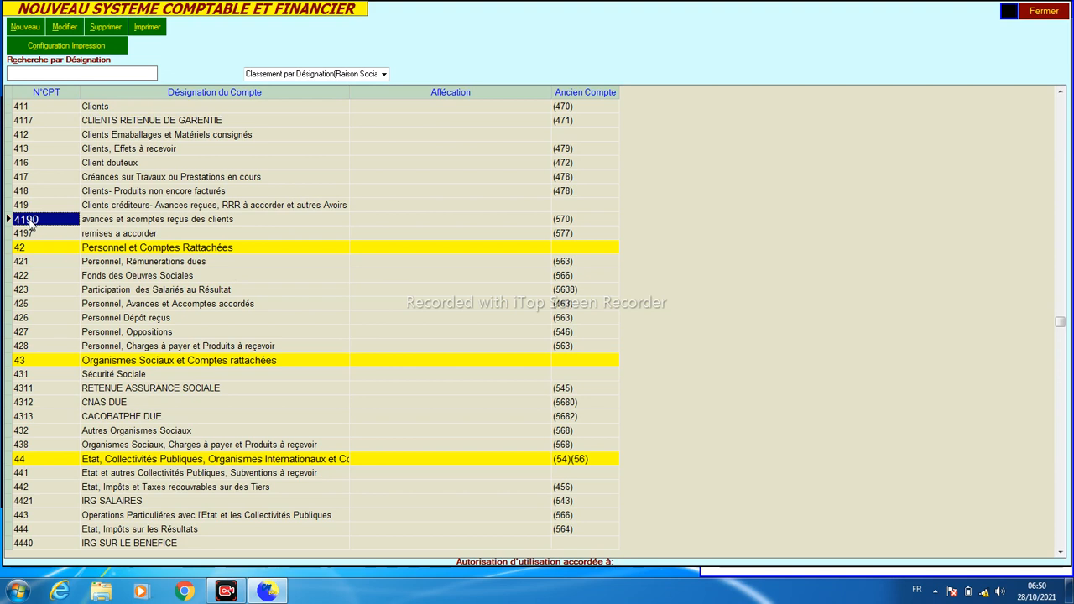
type("706")
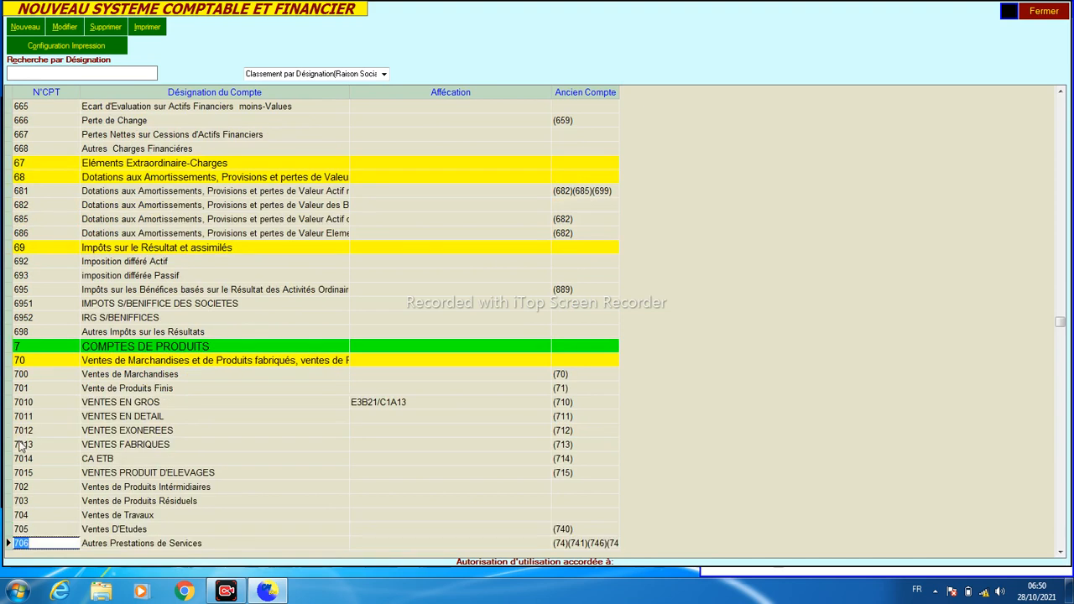
left_click(35, 404)
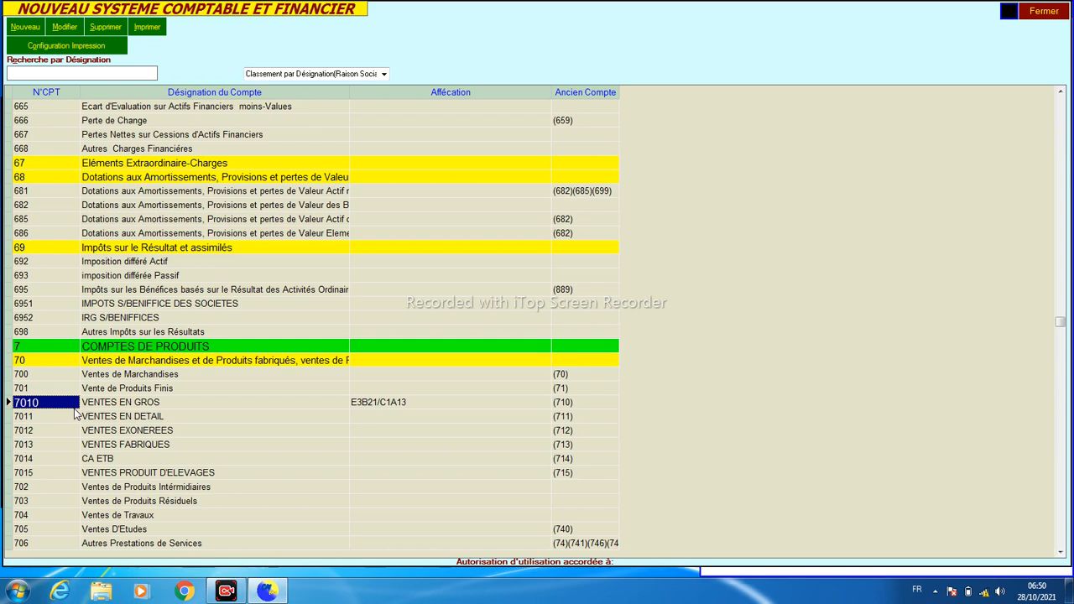
left_click(26, 392)
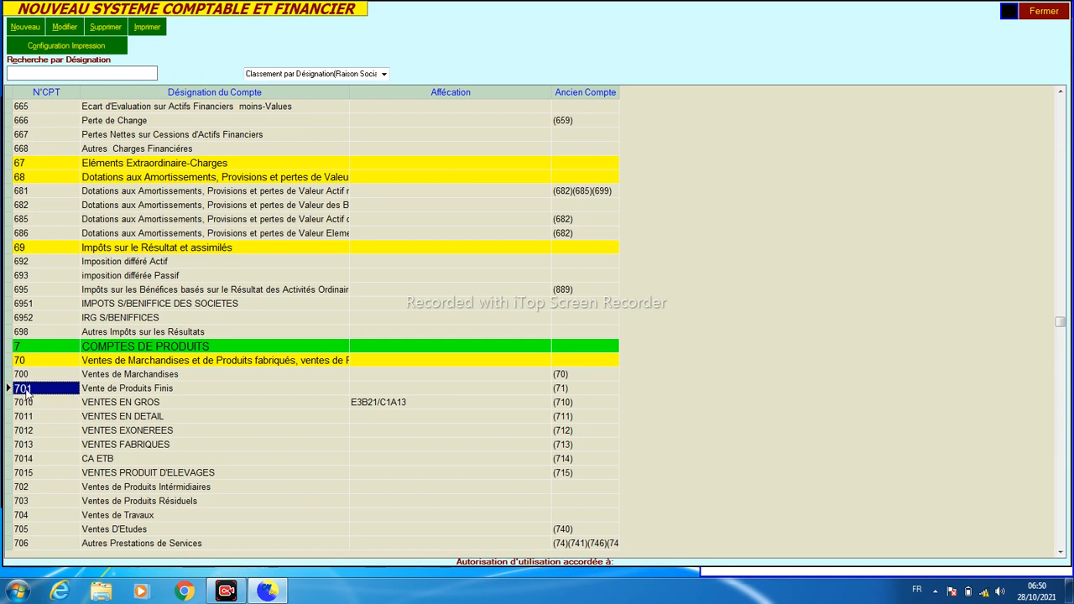
left_click(27, 405)
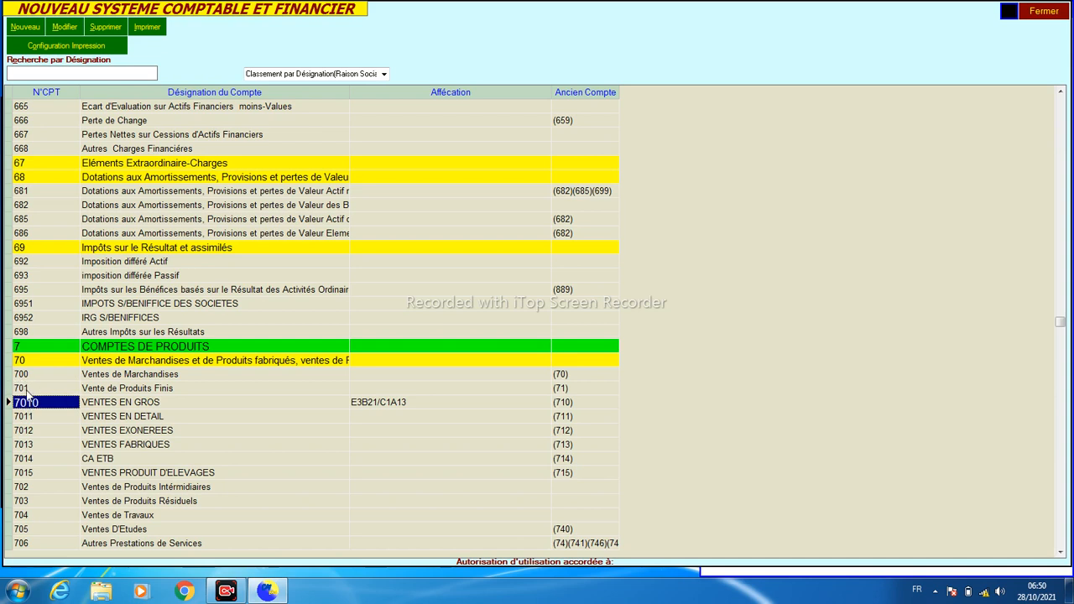
Examine the E3B21/C1A13 assignment of account 7010 (VENTES EN GROS) and close the chart of accounts.
left_click(26, 391)
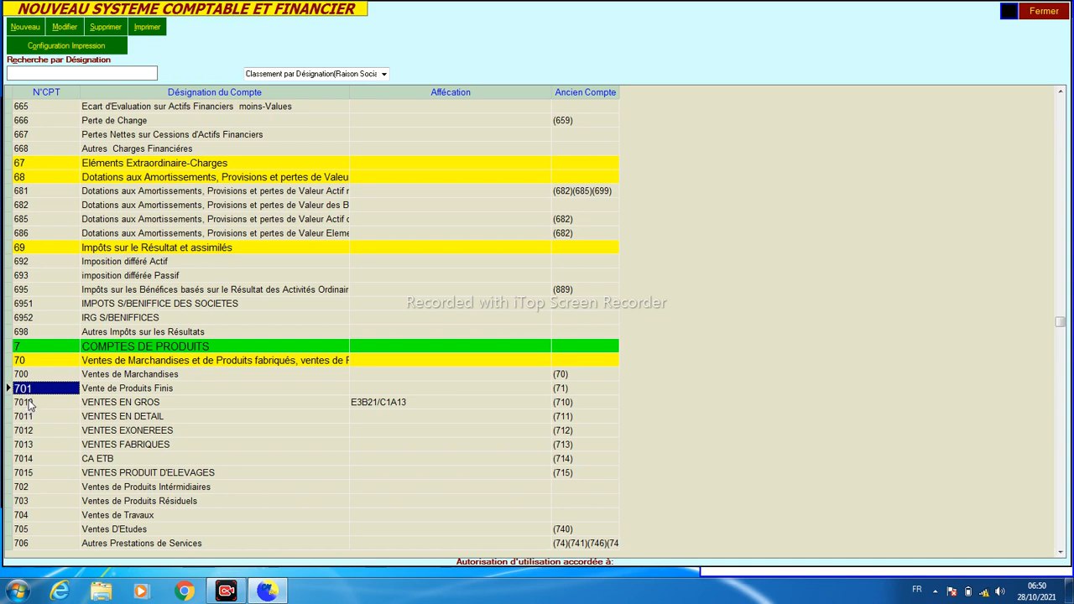
left_click(30, 406)
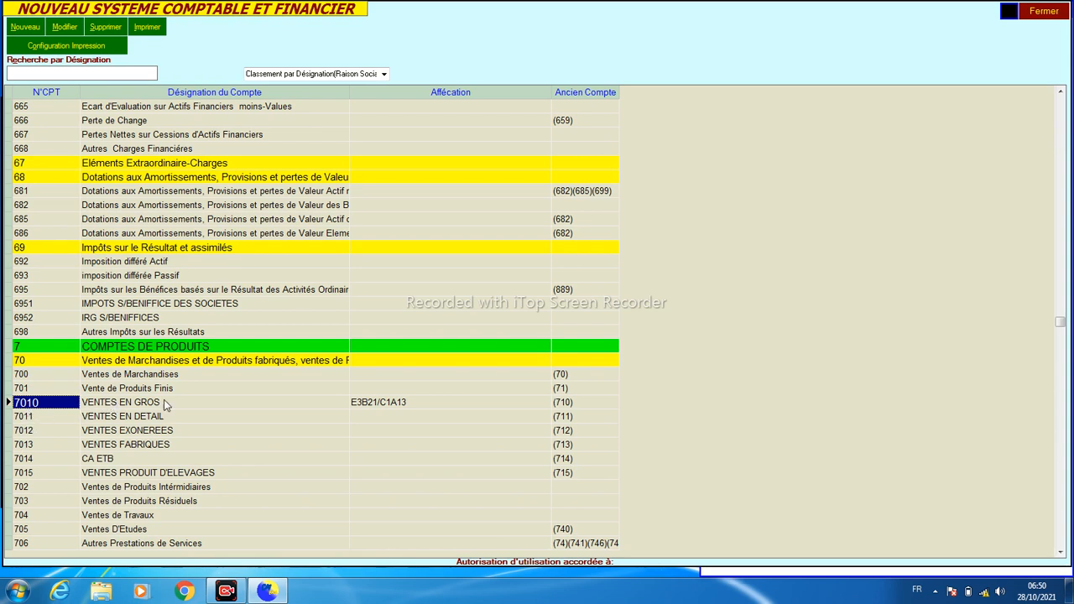
left_click(367, 406)
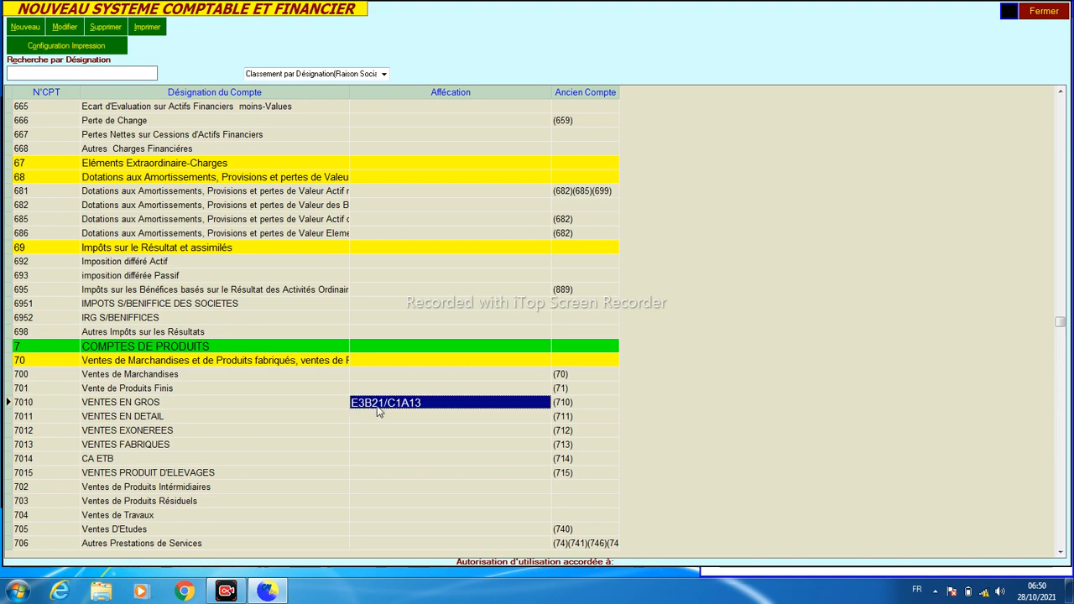
left_click(394, 407)
left_click(370, 405)
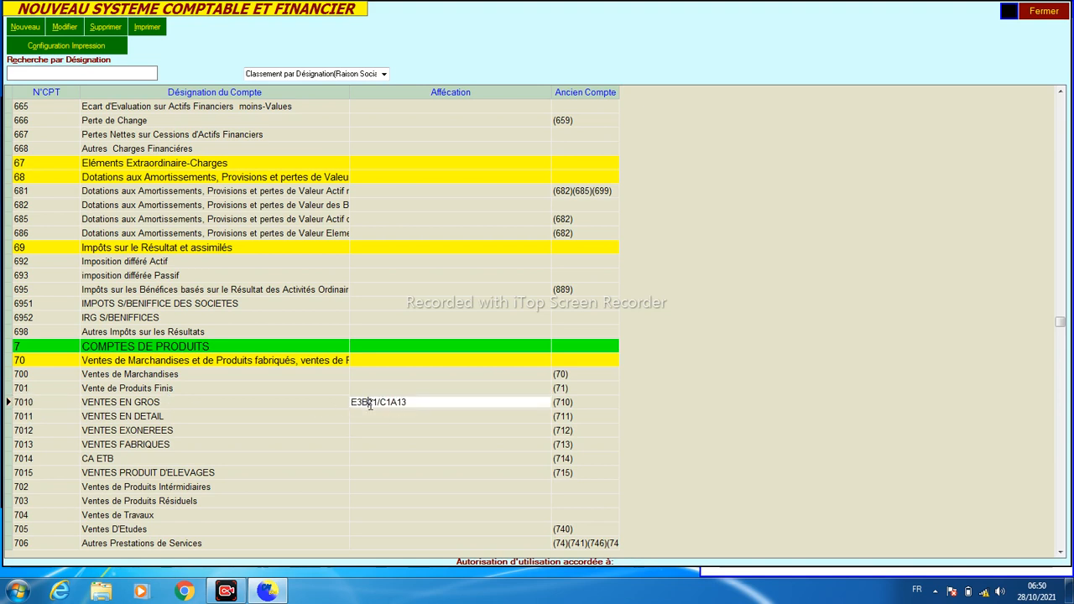
key("Right")
key("Right")
key("Right")
key("Right")
left_click(24, 405)
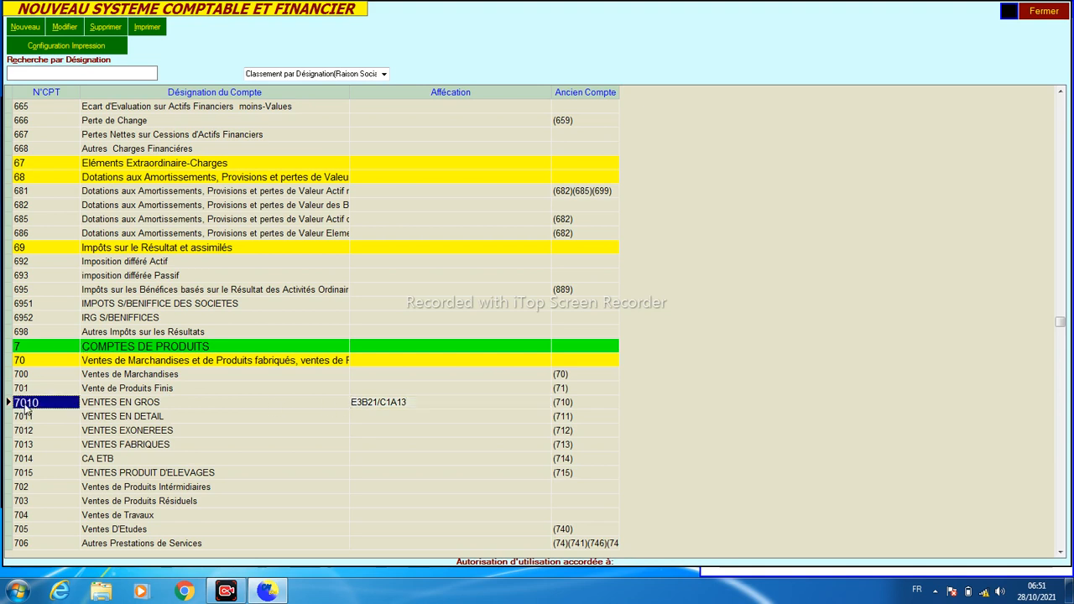
left_click(366, 407)
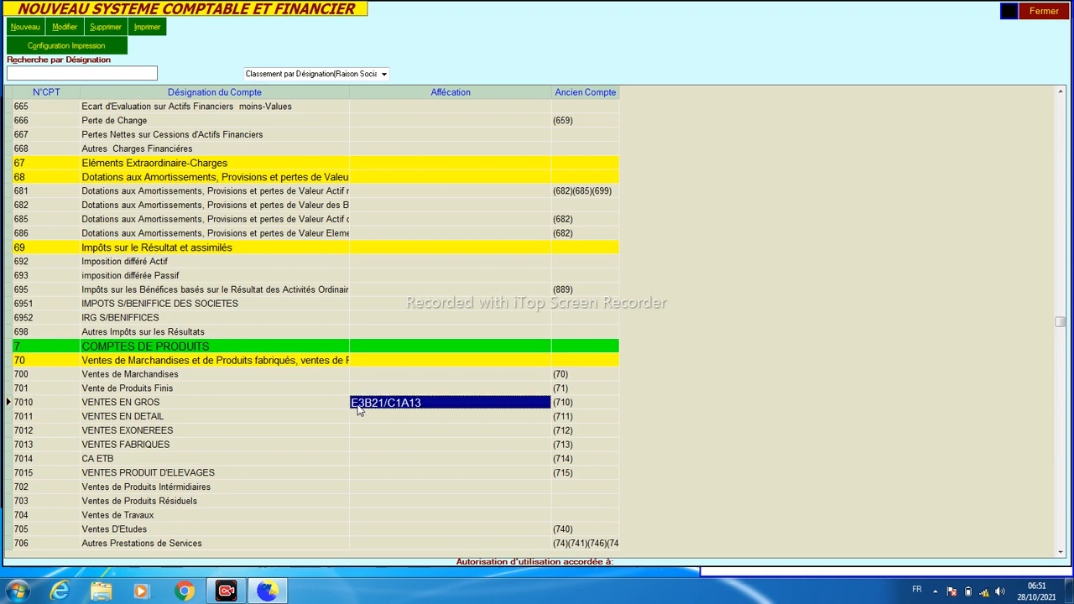
left_click(353, 405)
left_click_drag(354, 404, 414, 403)
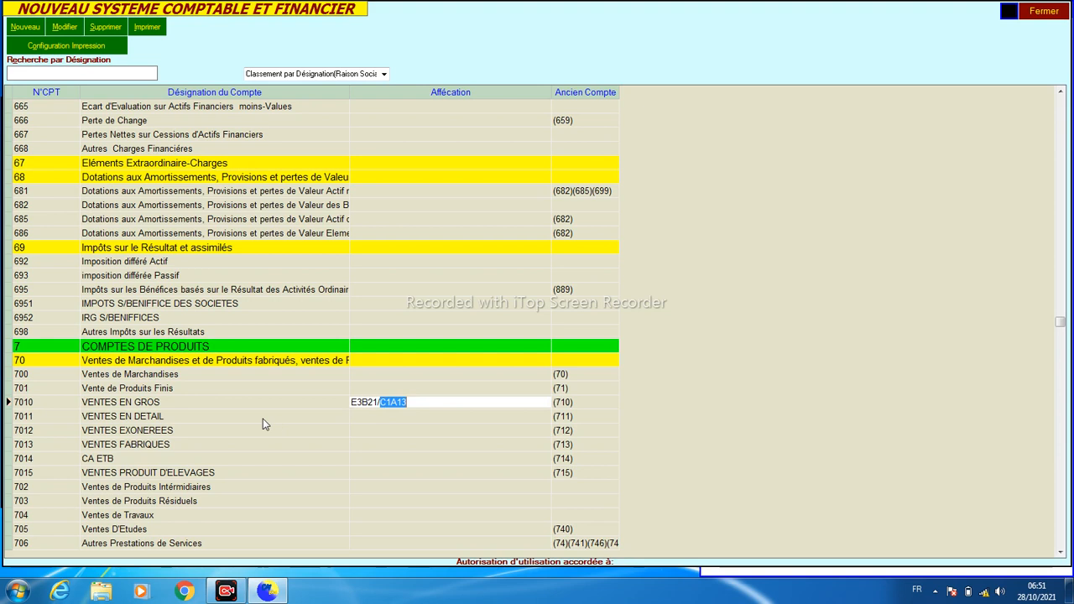
left_click(1055, 14)
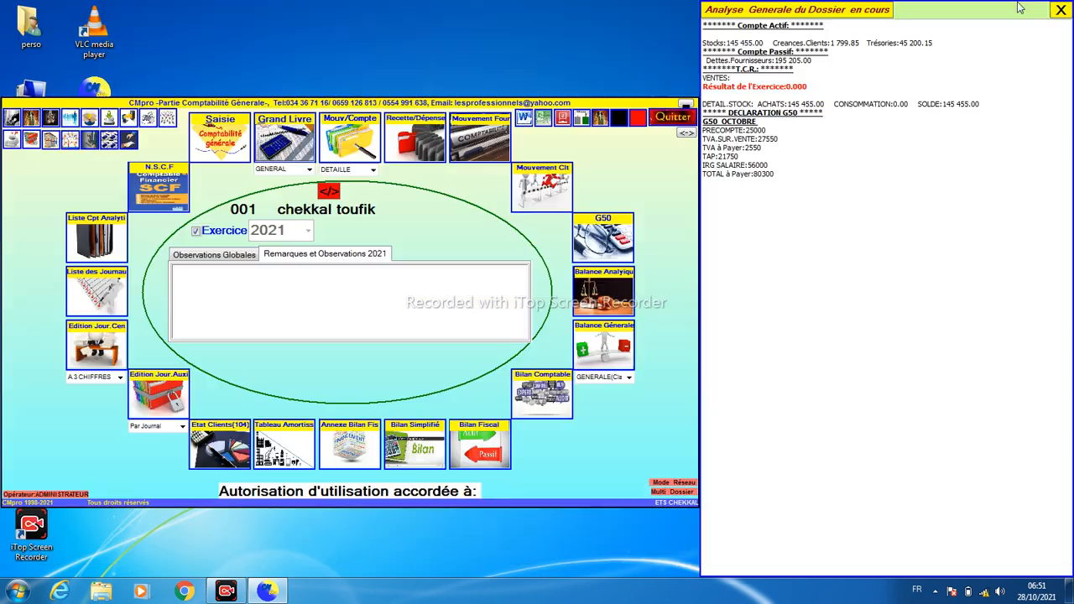
Open the general accounting entry sheet for OCTOBRE with the JOURNAL DES VENTES.
left_click(220, 147)
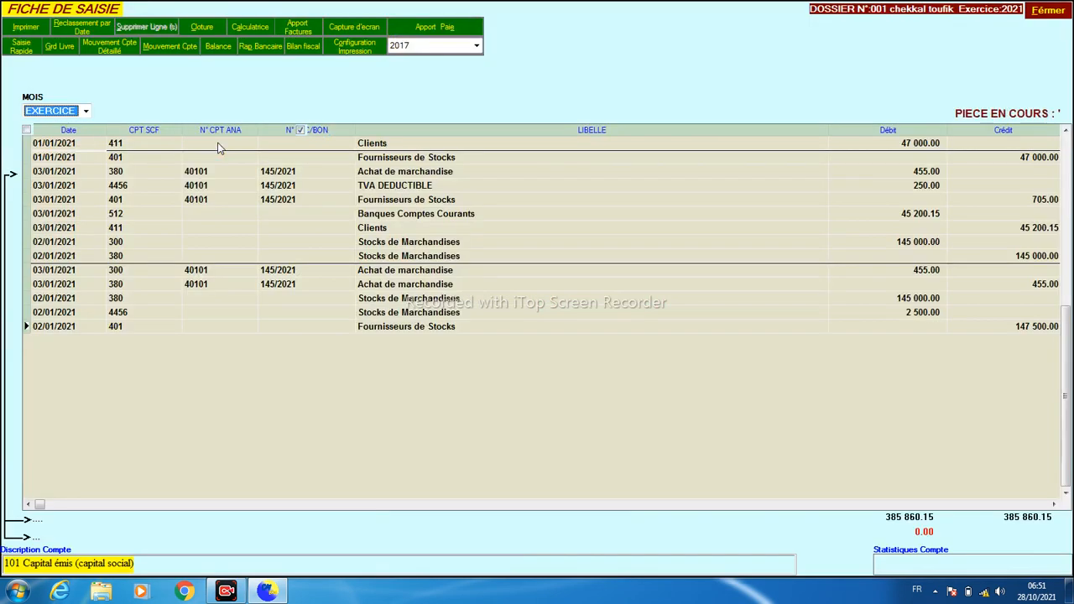
left_click(86, 111)
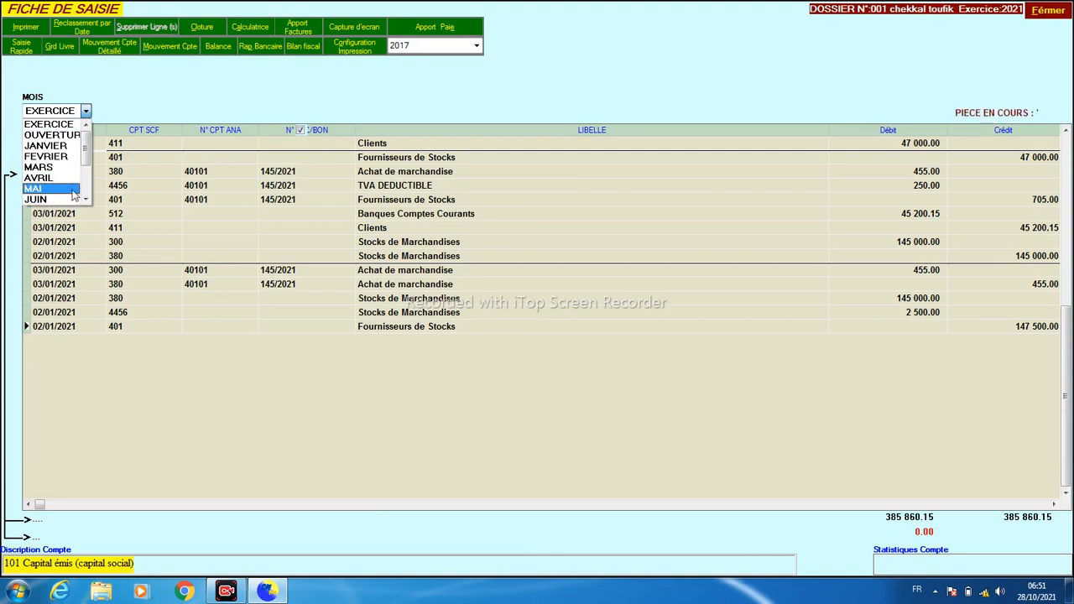
scroll(67, 168, "down", 2)
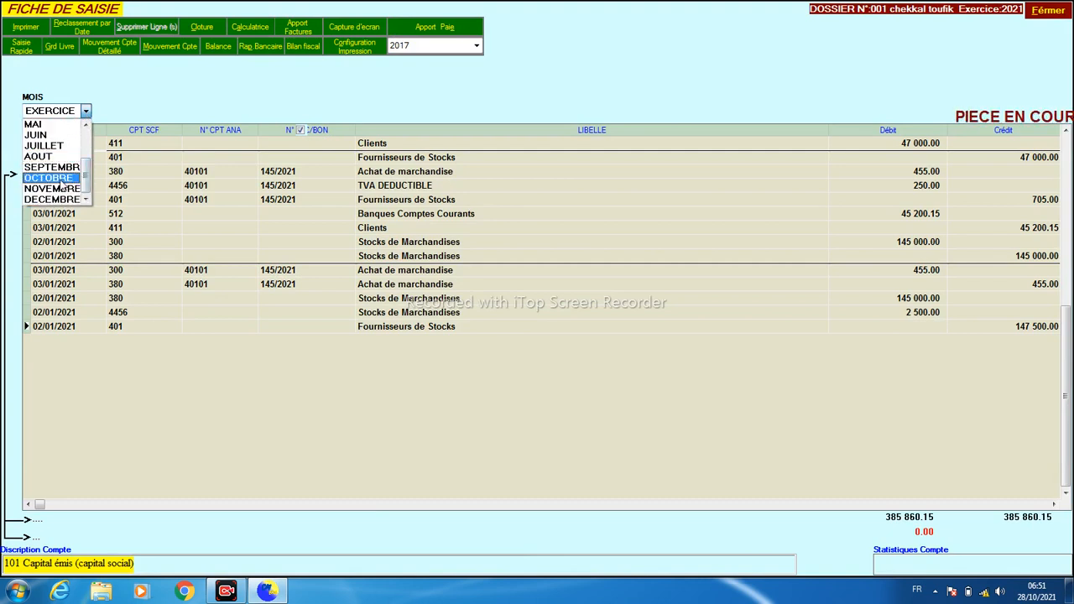
left_click(61, 180)
left_click(60, 150)
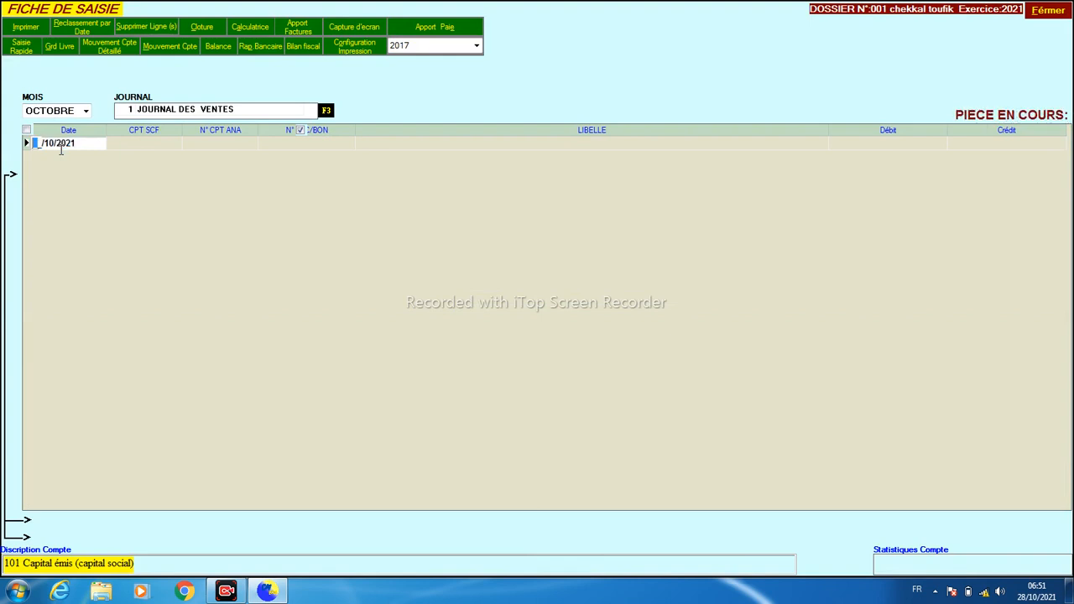
Date the first entry line 01/10/2021 and set its SCF account to 411 (Clients).
left_click(127, 112)
key("Return")
key("Return")
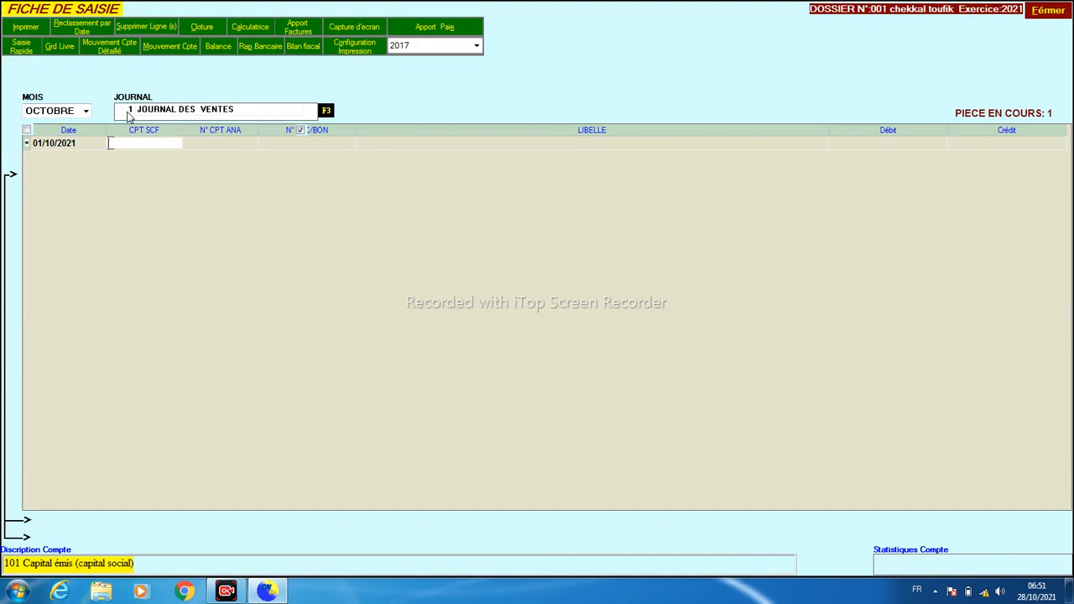
type("7010")
key("Return")
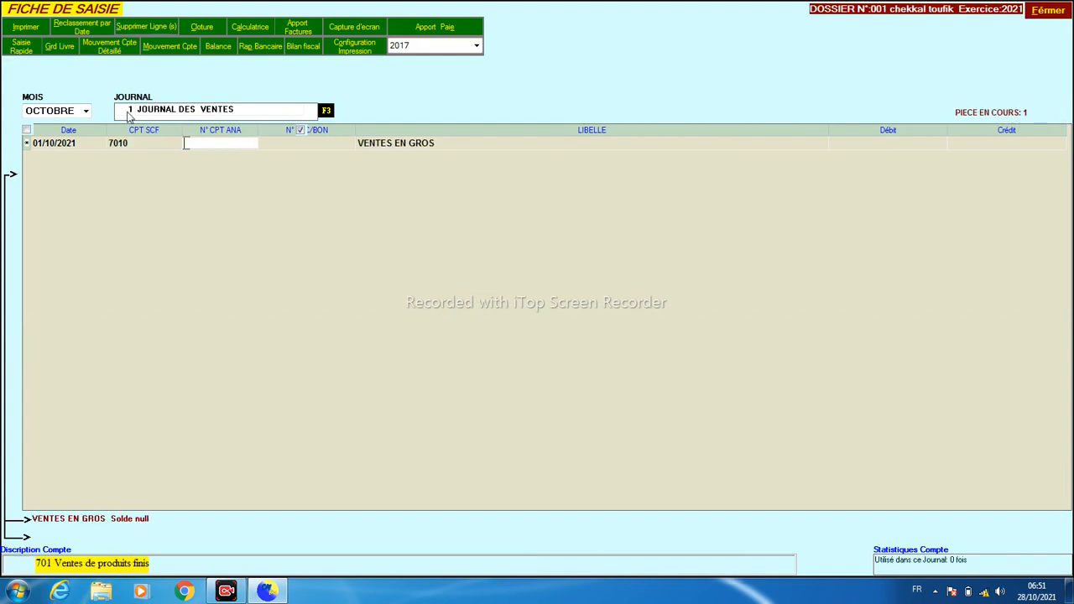
left_click(119, 146)
type("411")
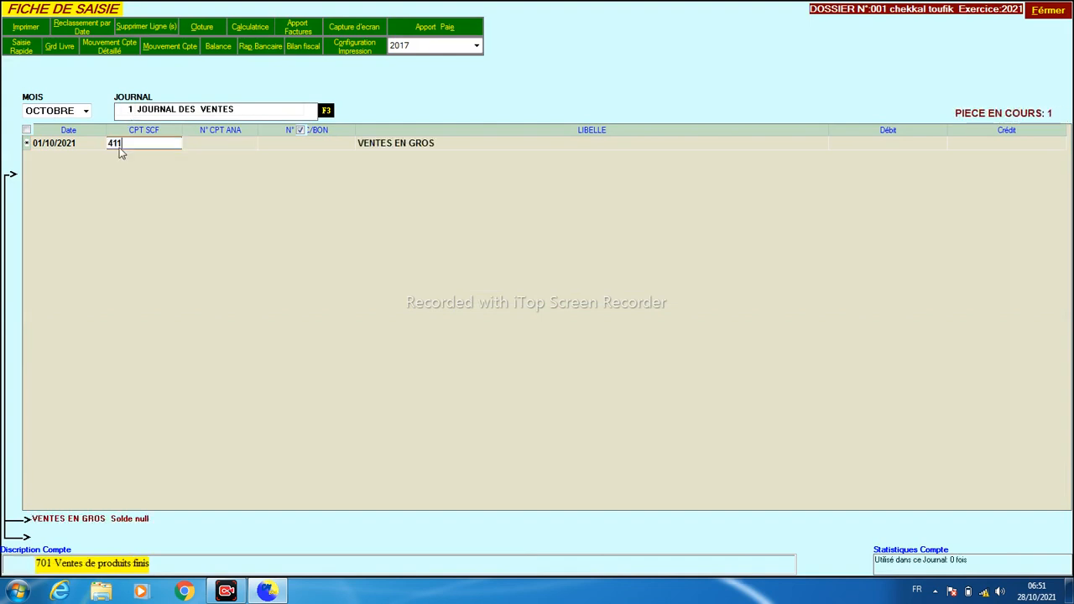
key("Return")
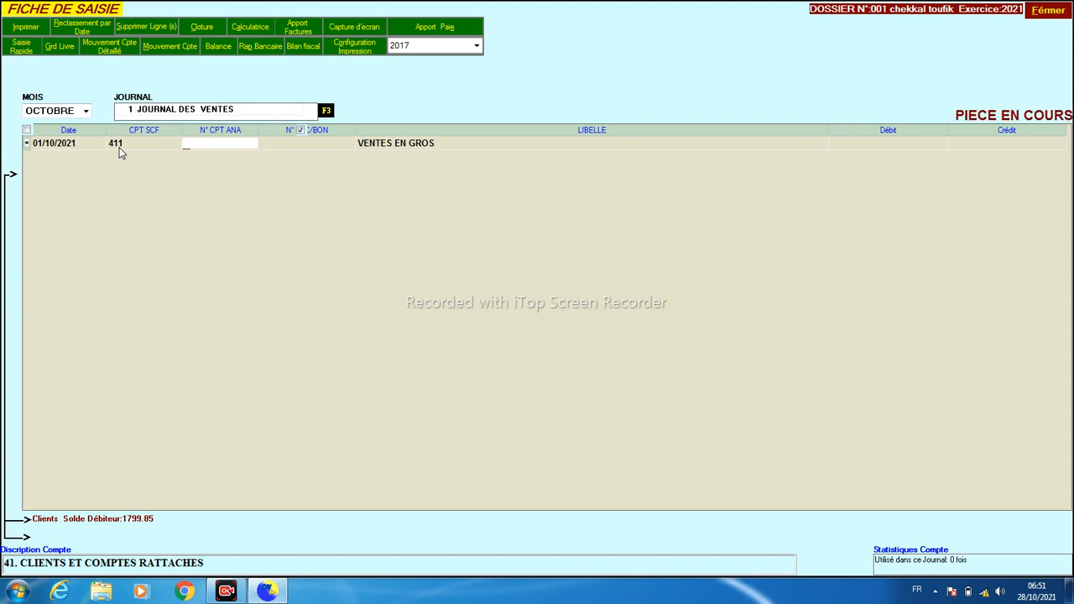
Enter analytic account 41101 and document number 45/50454 on the 411 line.
type("41101")
key("Return")
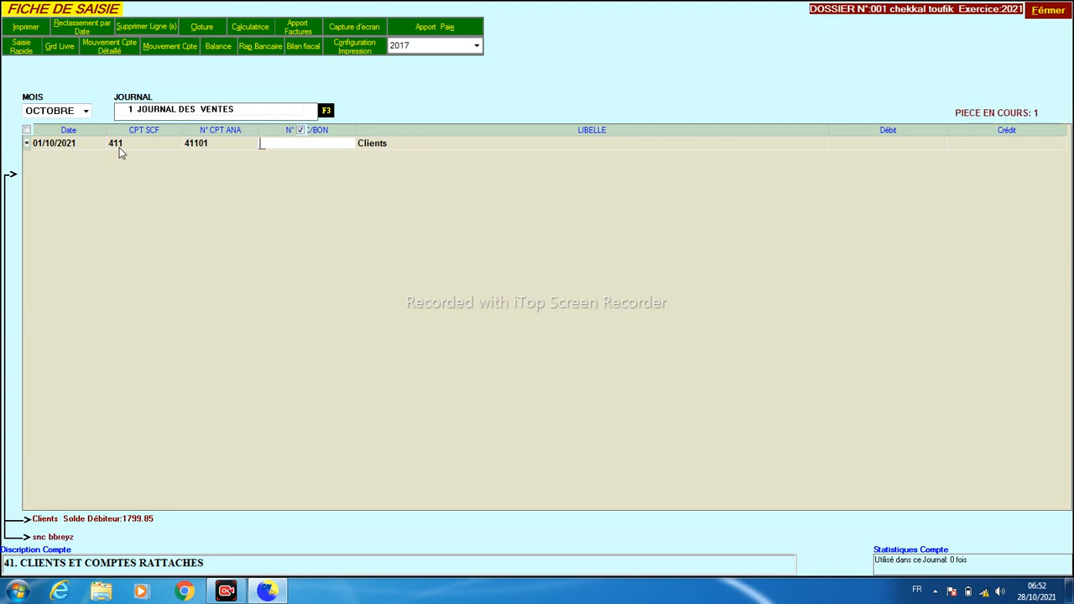
left_click(213, 146)
left_click(272, 149)
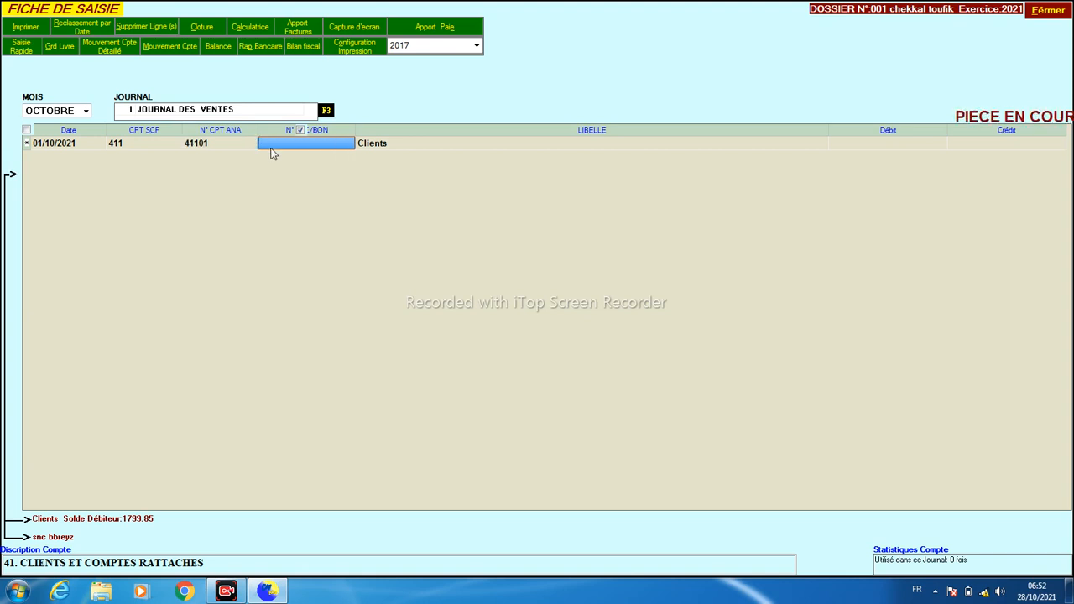
type("45/50")
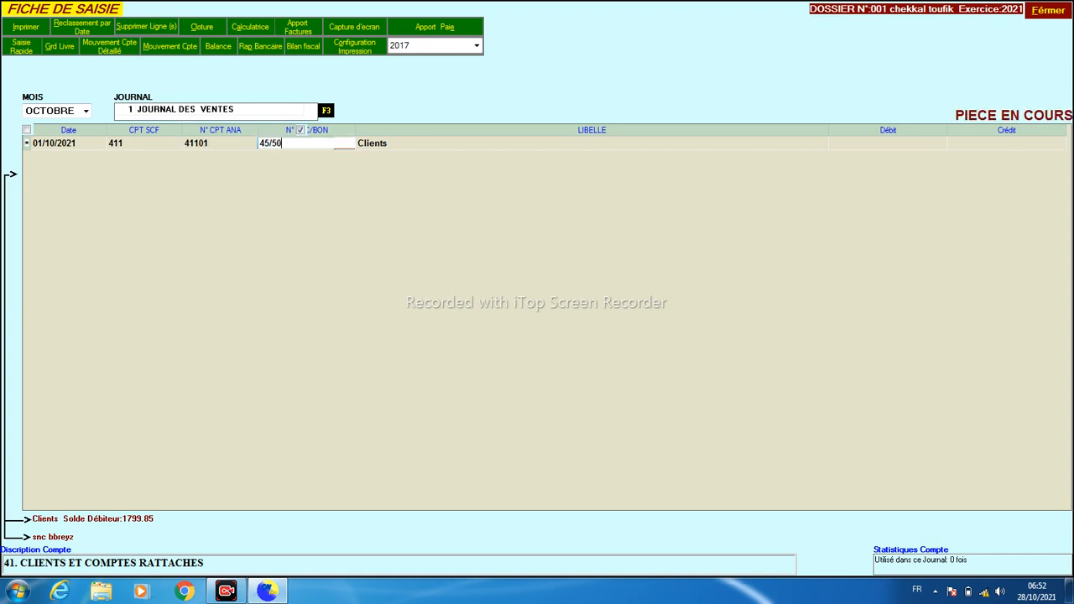
type("454")
key("Return")
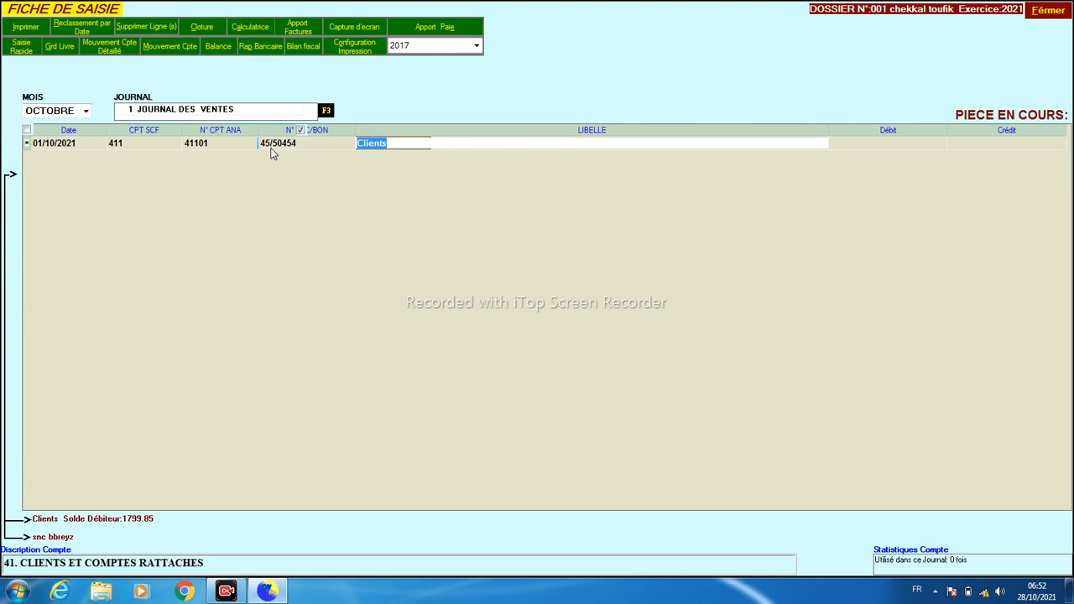
key("Return")
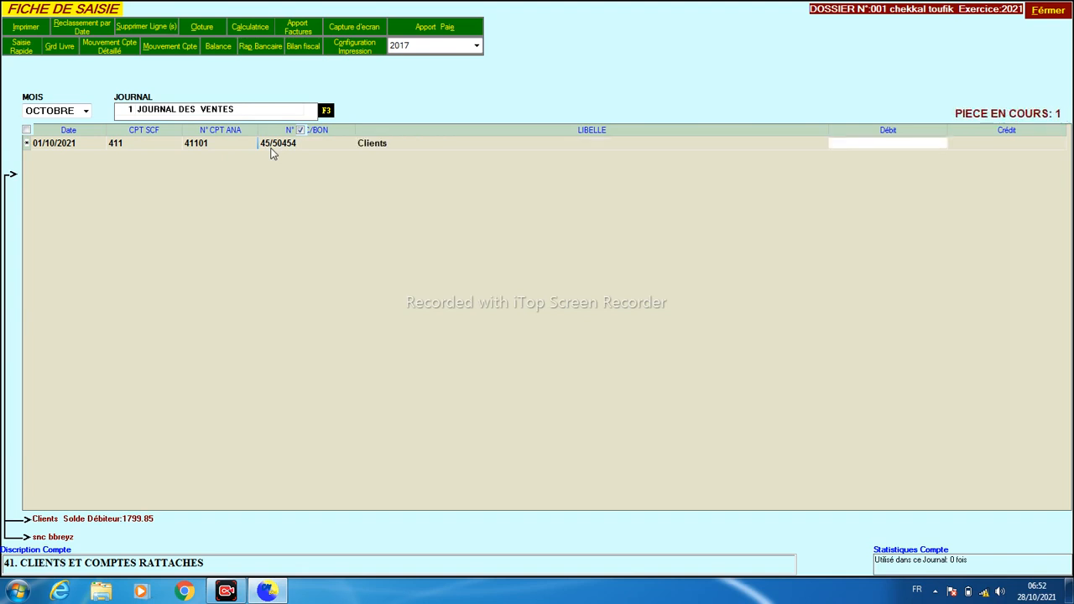
Switch the 411 line's label to the client and invoice form snc bbreyz F:45/50454 and enter a debit of 470000.
left_click(220, 144)
key("Return")
key("Return")
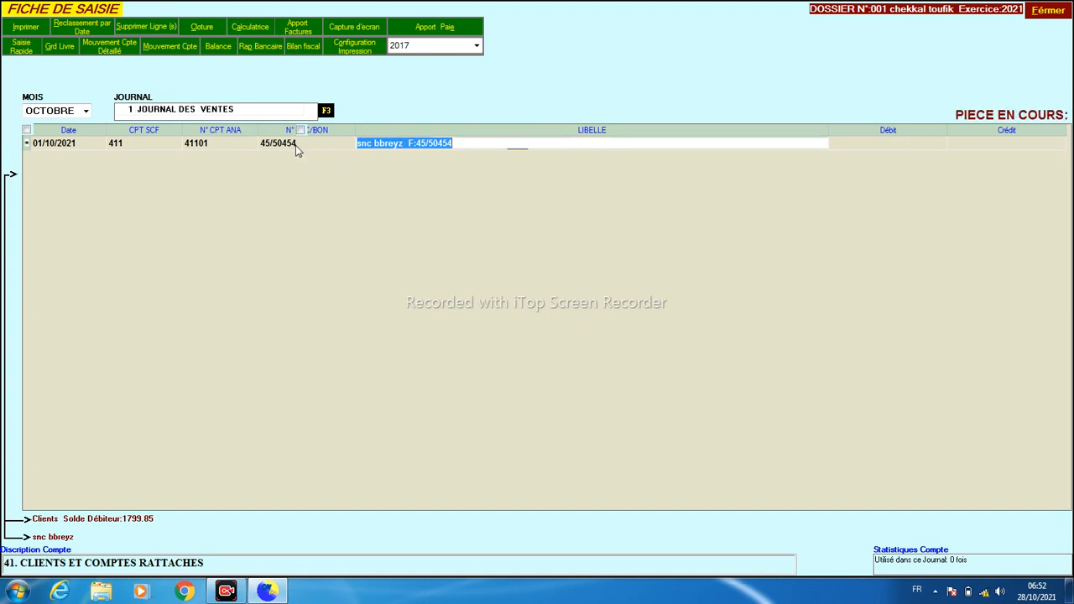
left_click(462, 144)
key("Return")
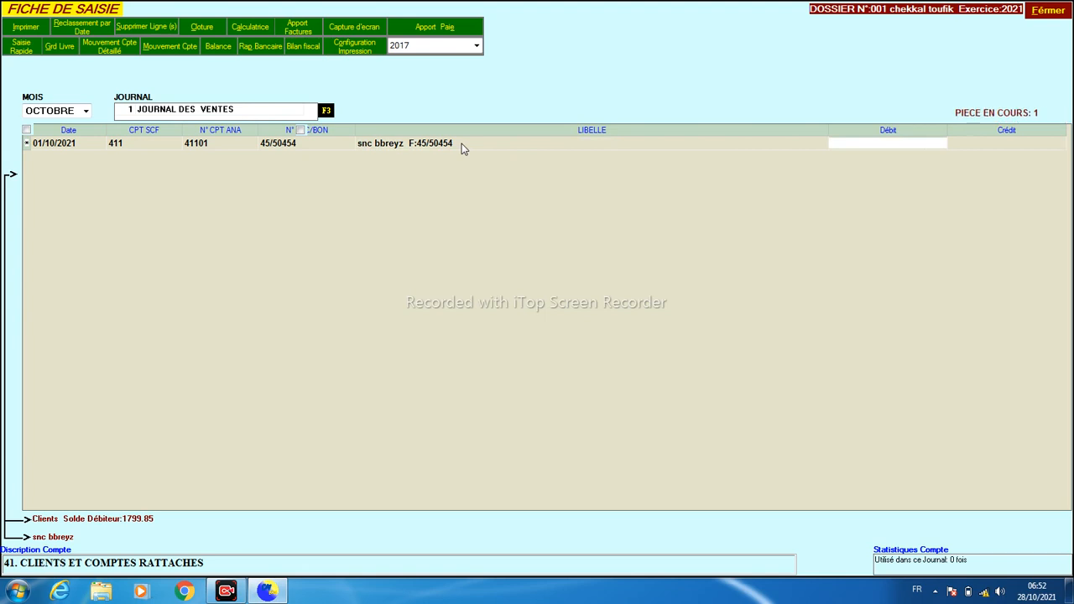
type("470000")
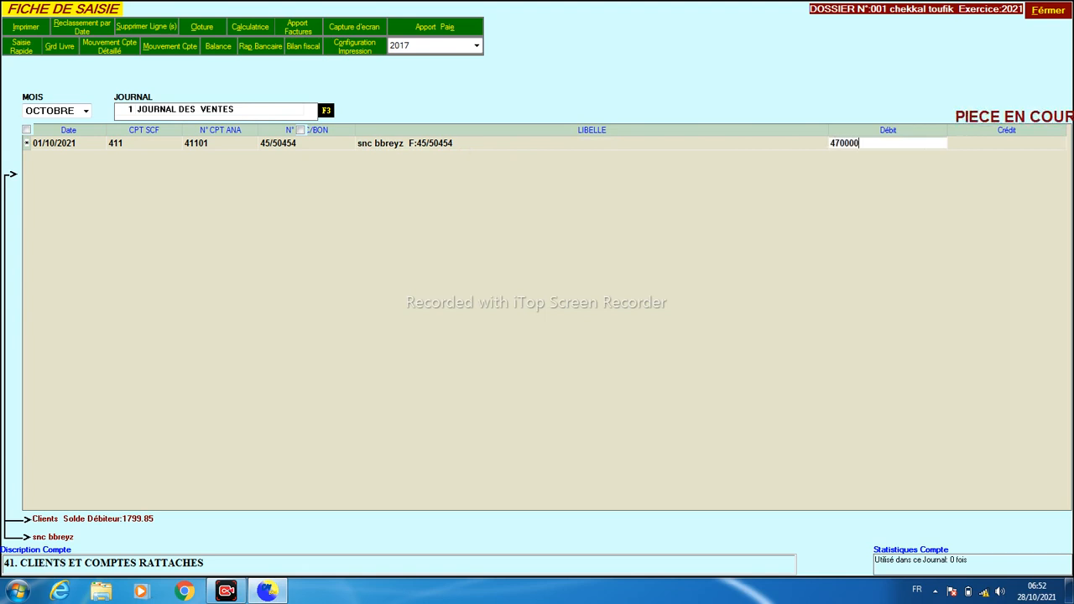
key("Return")
key("Return")
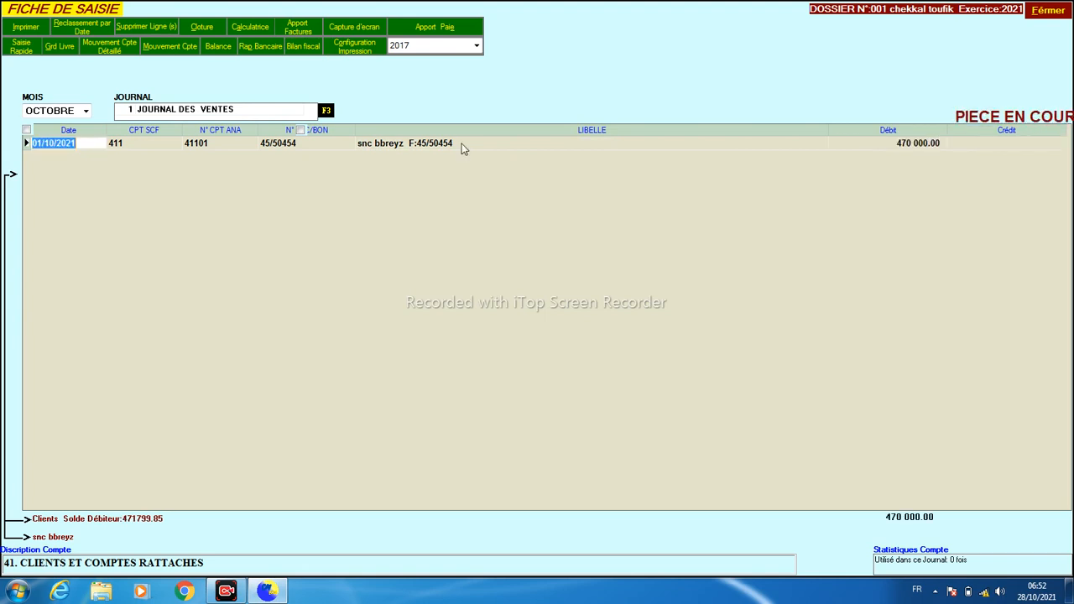
Add a second entry line on account 7010 with the same date, analytic account and label, and a credit of 400000.
key("Return")
type("70101")
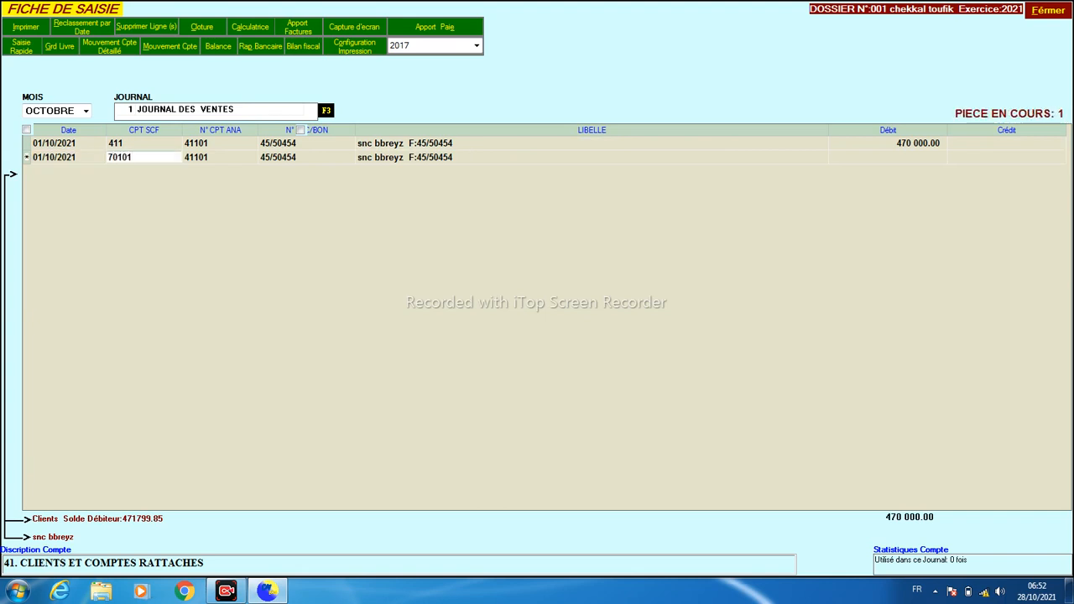
key("BackSpace")
key("Return")
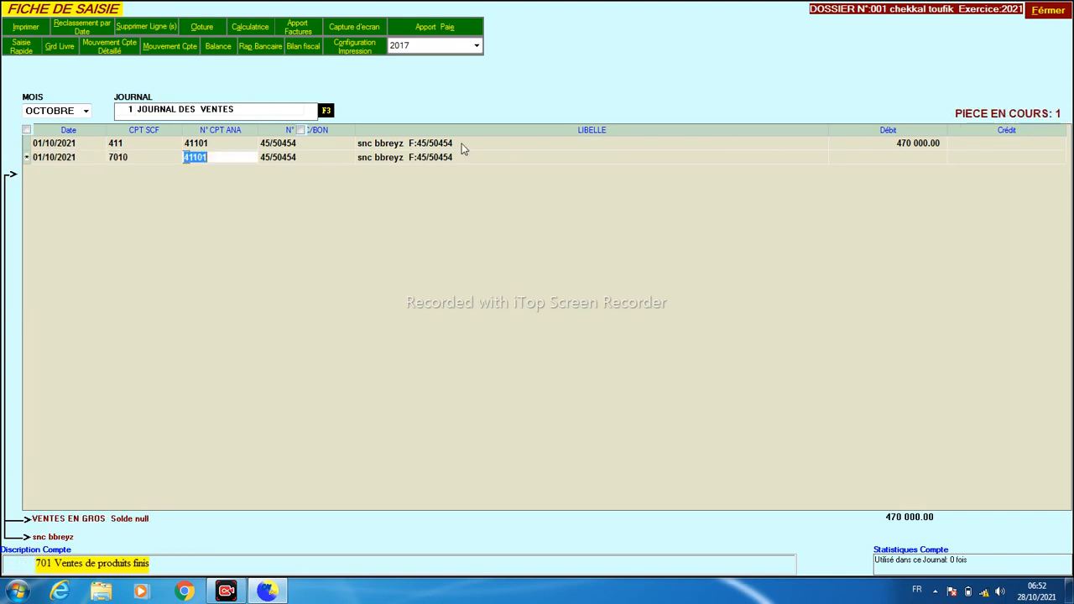
key("Return")
key("Return")
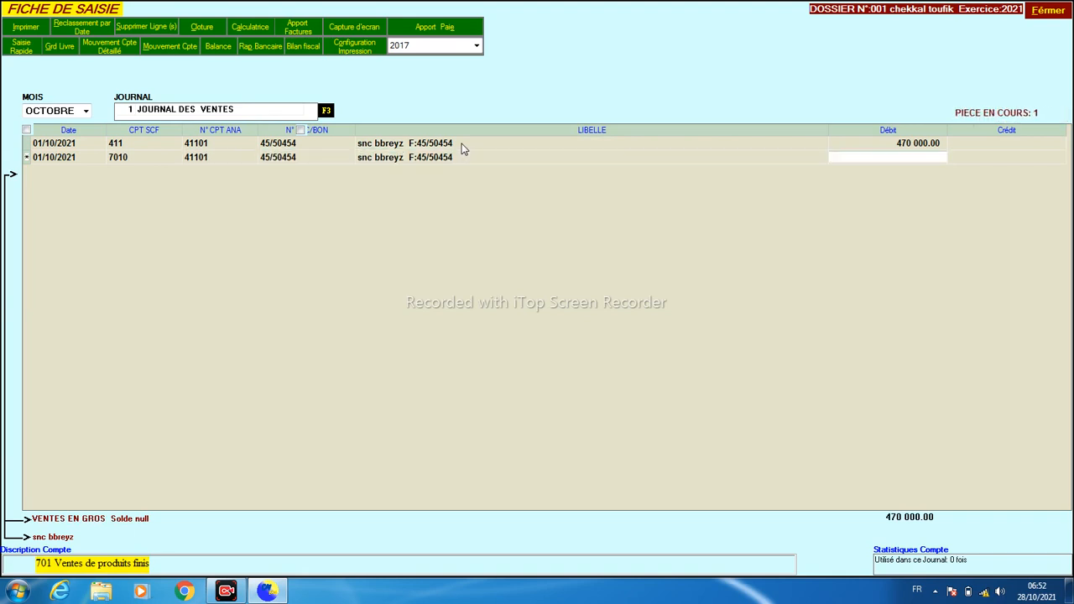
key("Return")
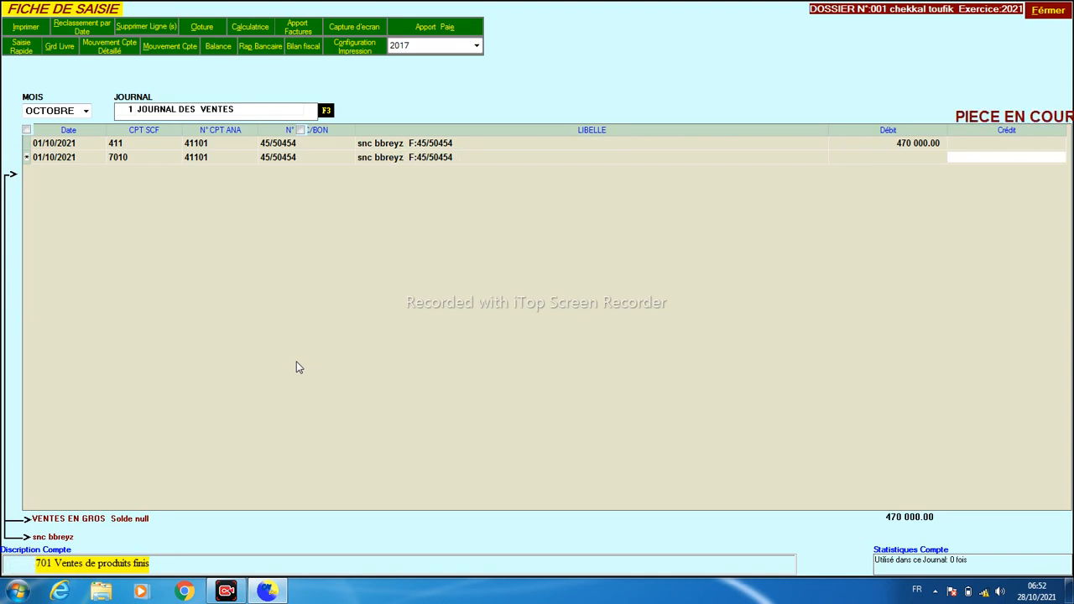
type("400000")
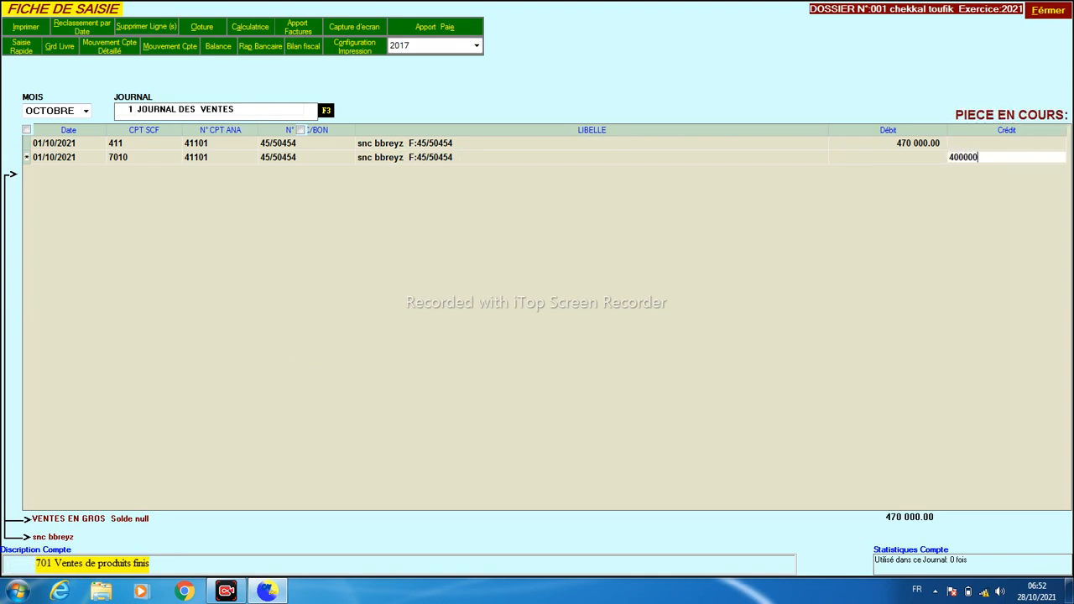
key("Return")
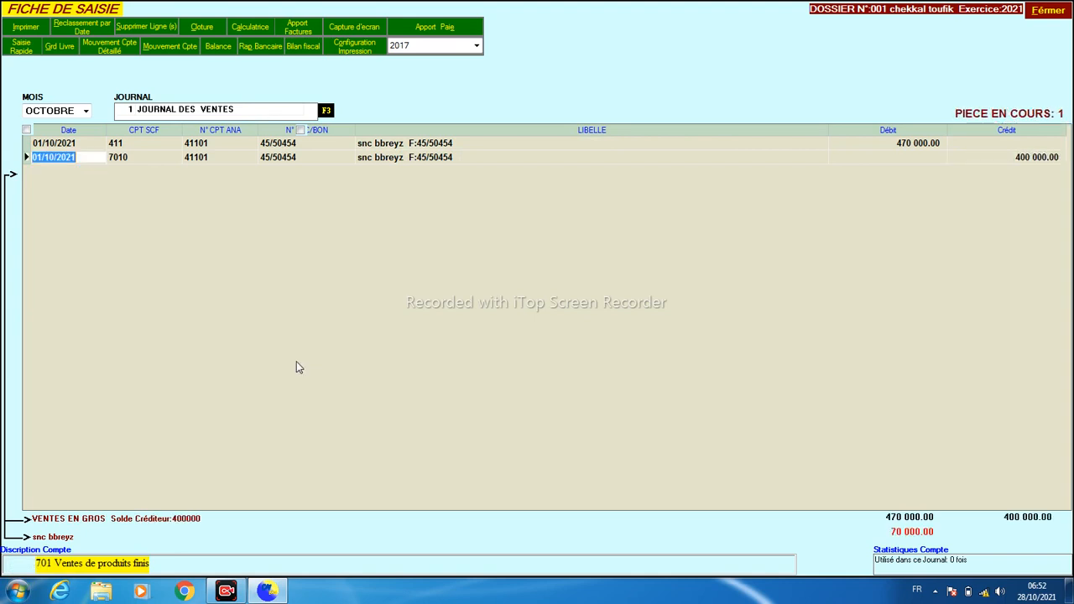
Add a third entry line on account 4457 with the same date, analytic account and label, and a credit of 70000.
key("Return")
type("445")
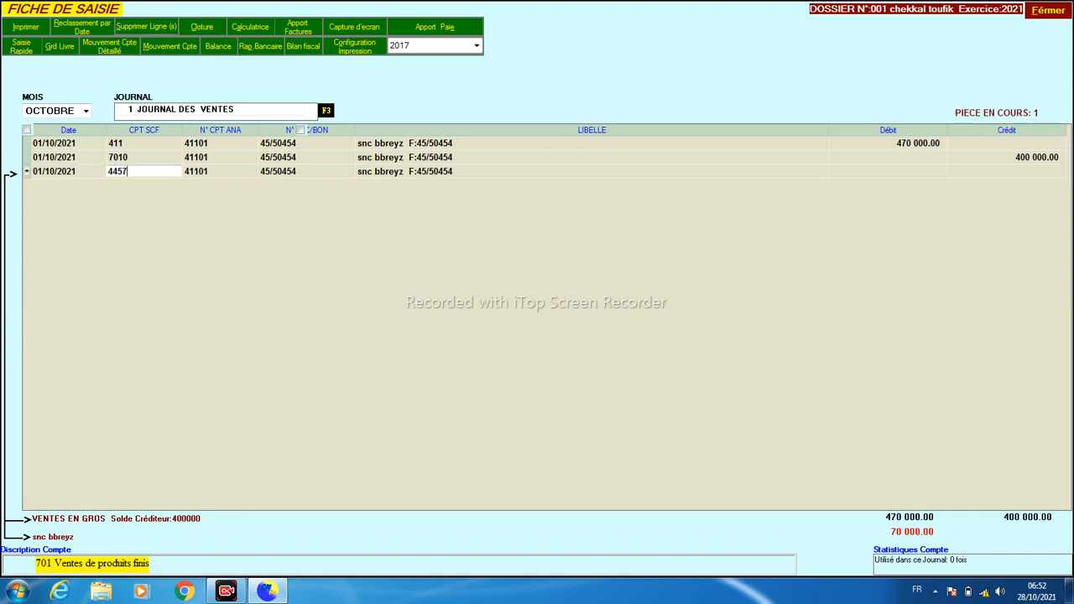
type("7")
key("Return")
key("Return")
key("Return")
key("Return")
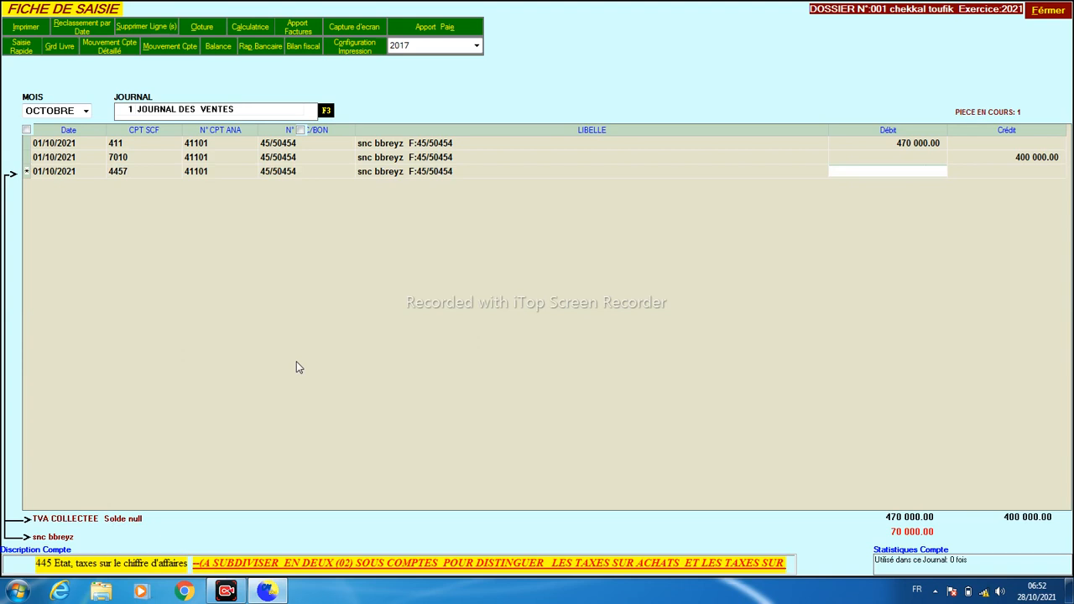
key("Return")
type("7")
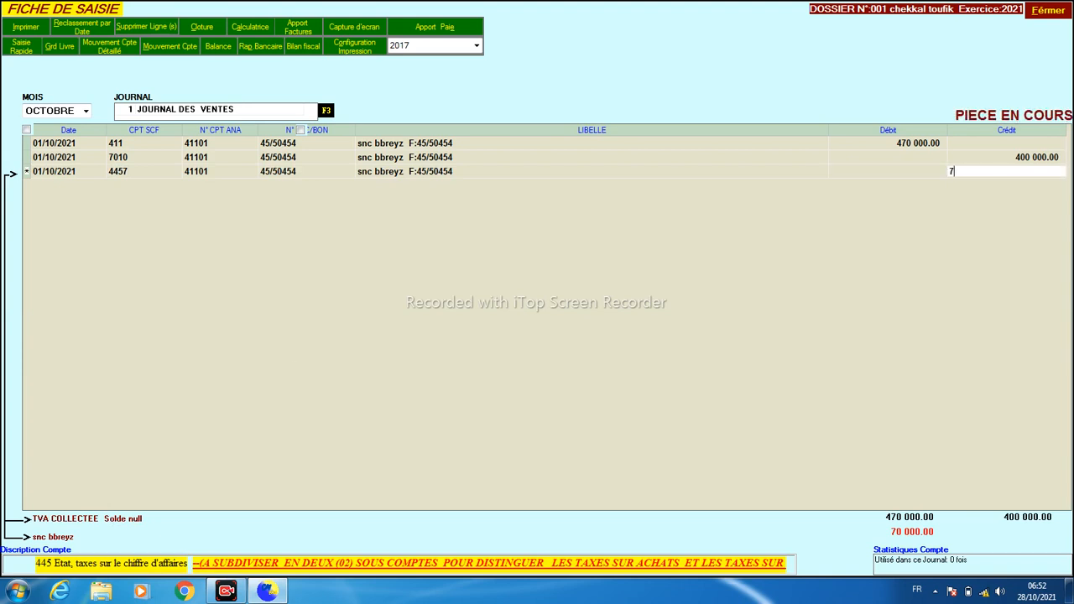
key("shift+Home")
type("70000")
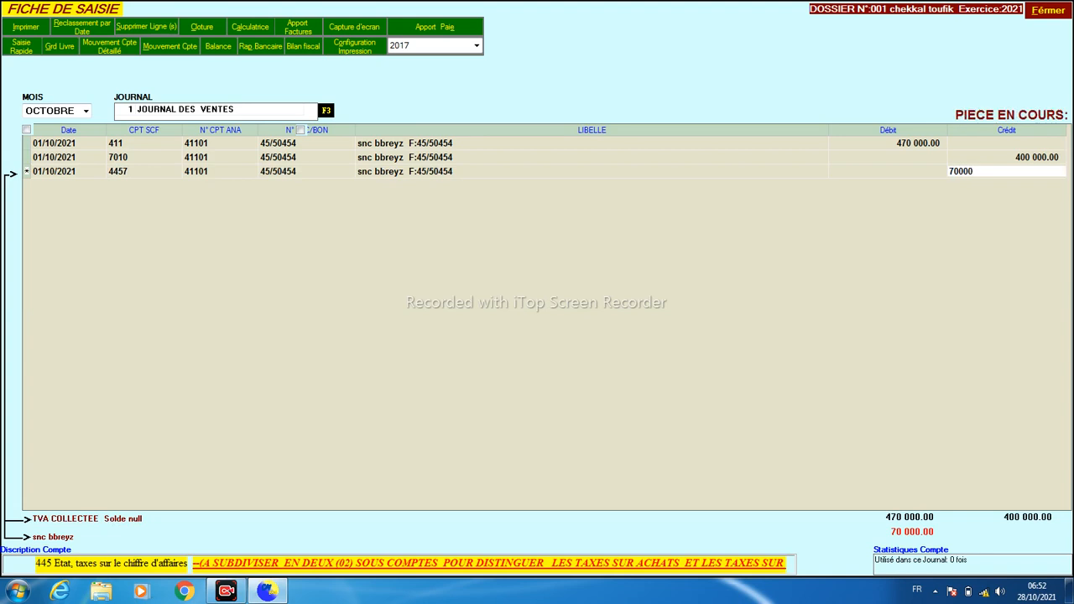
key("Return")
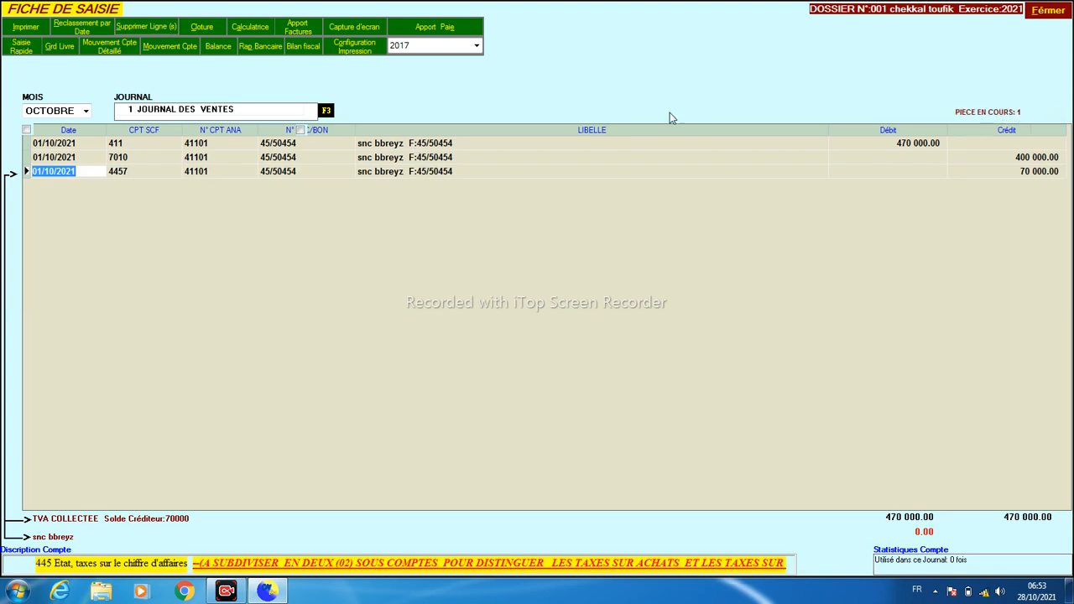
Leave the entry sheet and recalculate the October G50 declaration from the accounting entries, confirming the reconstruction.
left_click(1026, 162)
left_click(1048, 15)
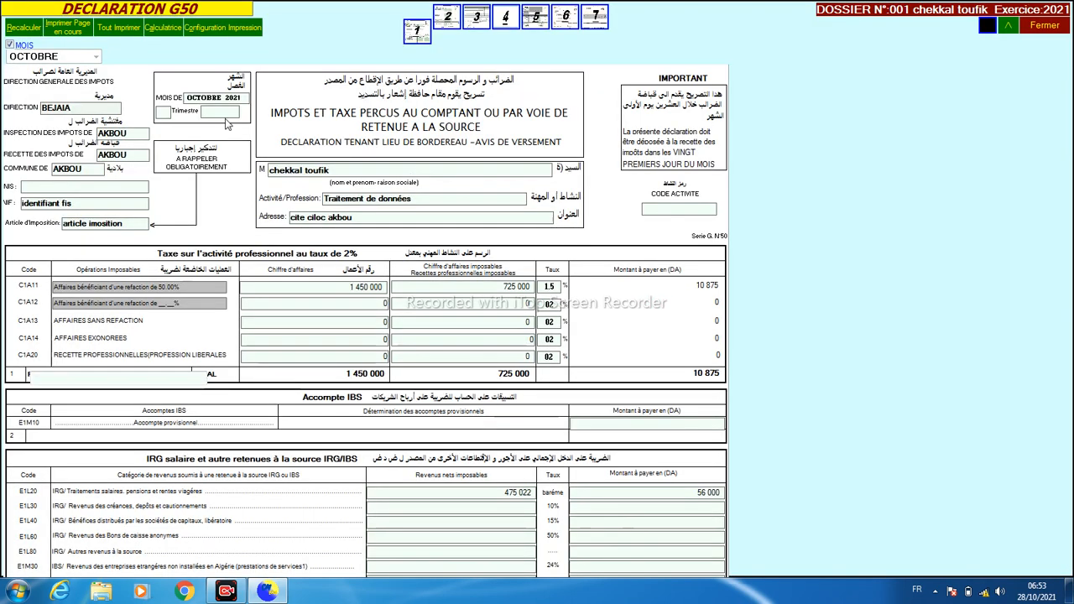
left_click(343, 292)
left_click(36, 30)
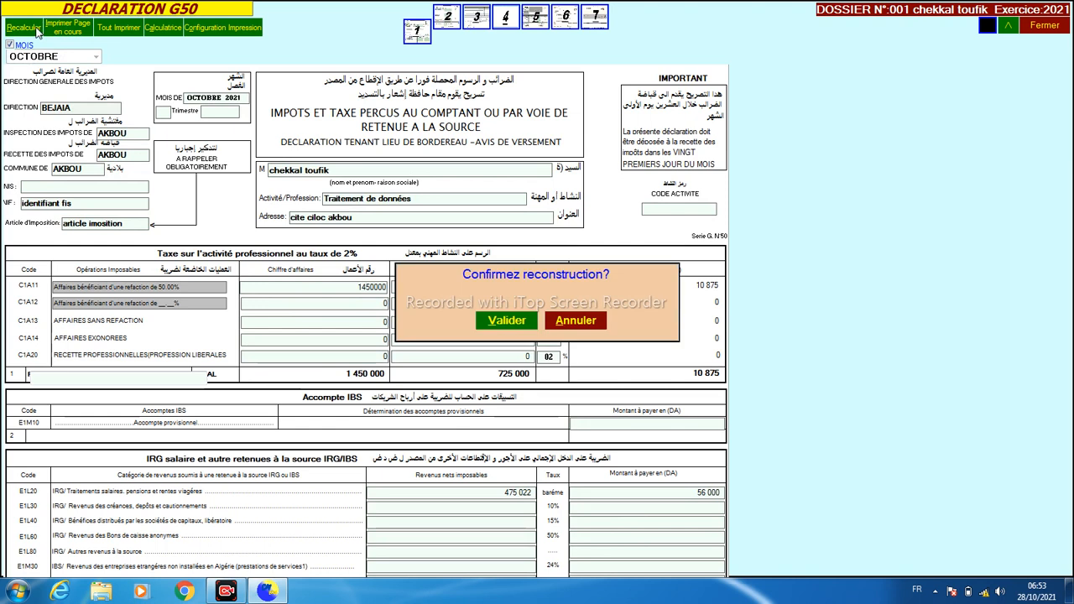
left_click(492, 324)
Check the C1A11 and C1A13 turnover on G50 page 1 and the E3B21 production turnover on the VAT page.
left_click(365, 288)
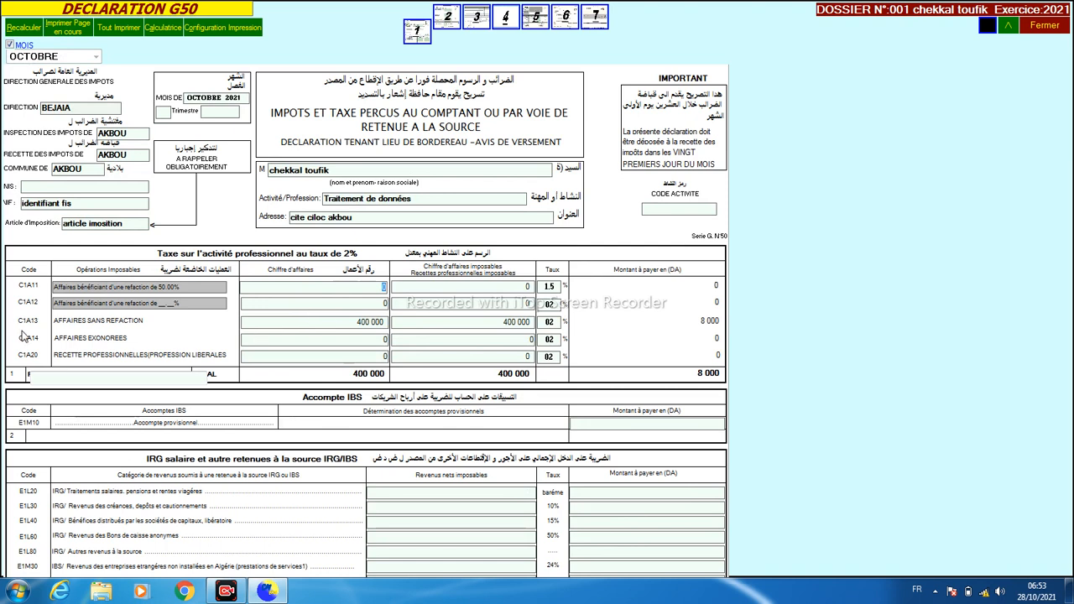
left_click(354, 320)
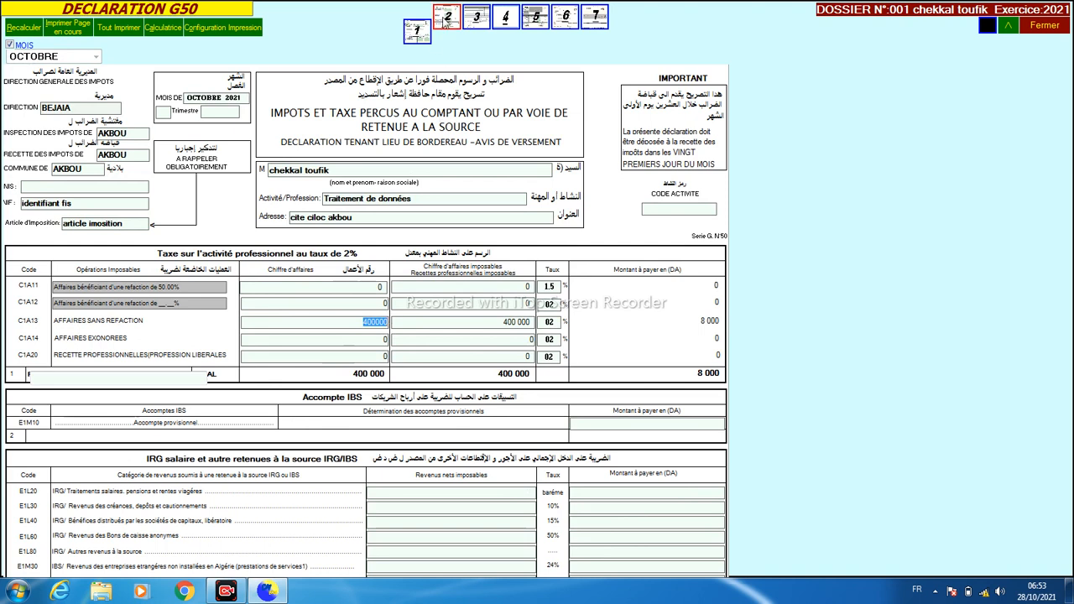
left_click(448, 19)
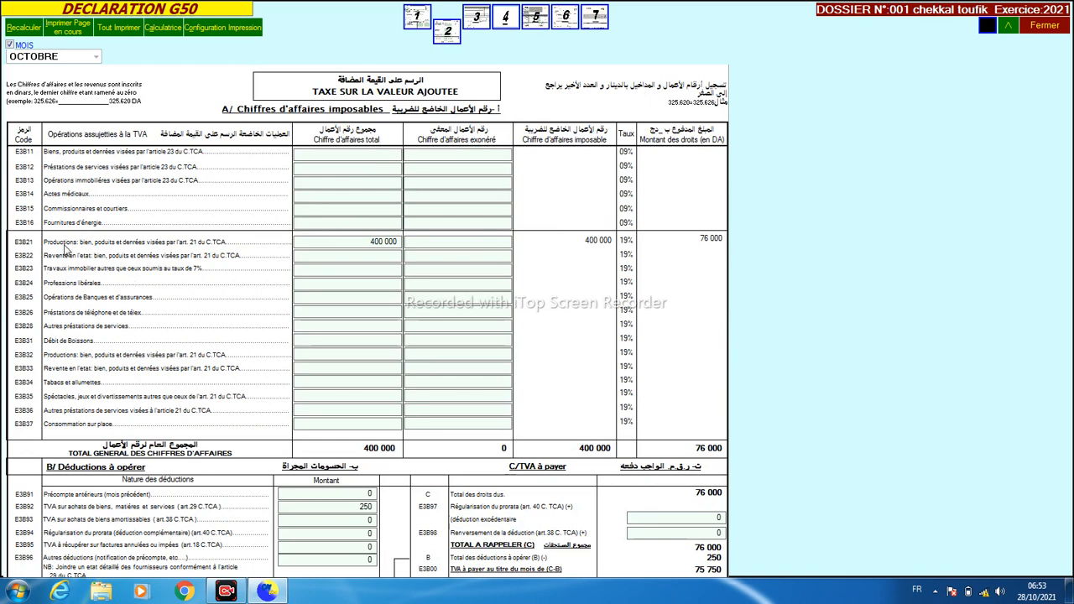
left_click(333, 238)
Examine the SARL BETA line in the statement of taxes to recover, including its date, SCF account, supplier account, invoice, rate and VAT.
left_click(505, 15)
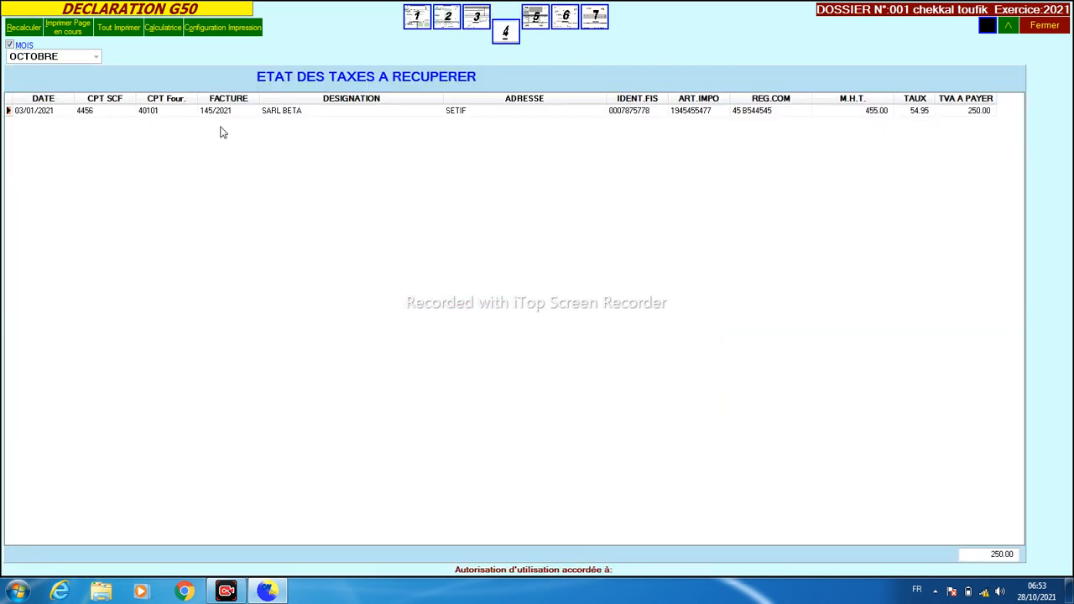
left_click(55, 113)
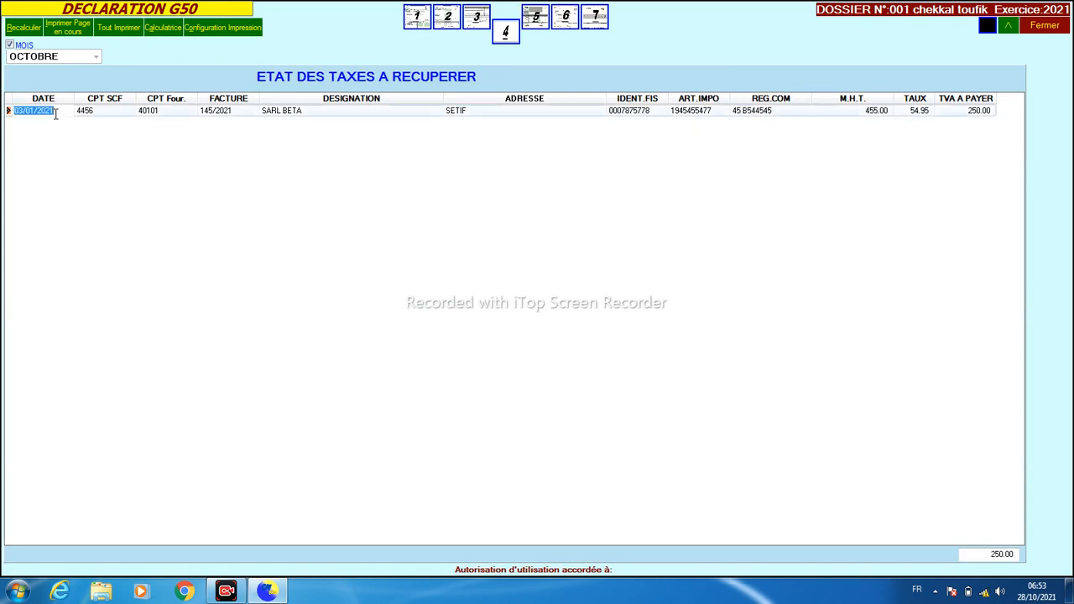
left_click(107, 118)
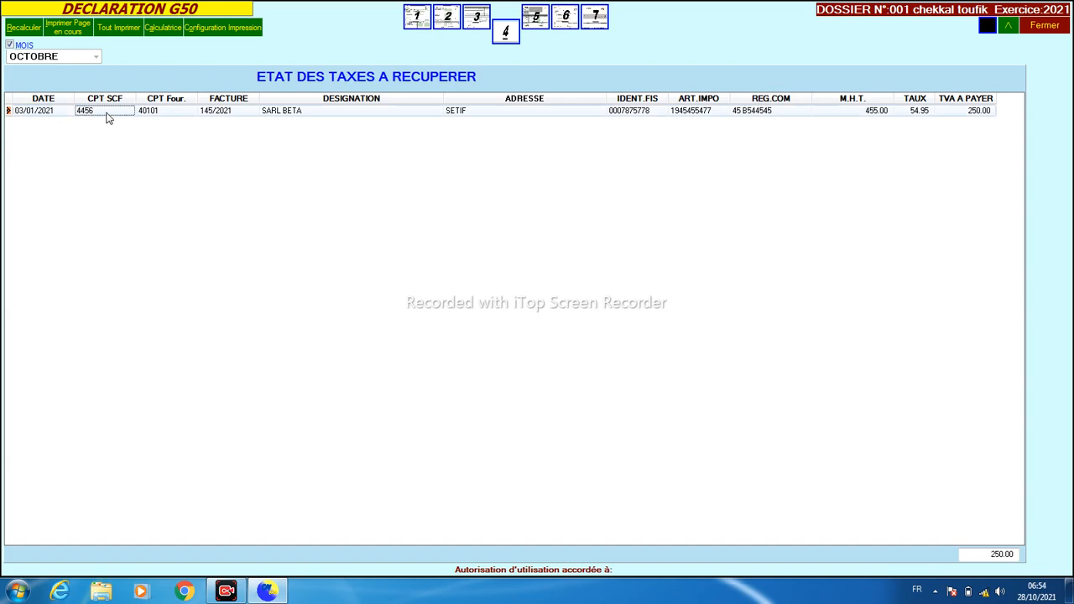
left_click(970, 118)
left_click(911, 116)
left_click(983, 115)
left_click(87, 117)
left_click(164, 117)
left_click(220, 117)
left_click(81, 110)
left_click(102, 111)
left_click(154, 117)
left_click(228, 118)
Return to the accounting entry sheet and show the January entries of journal 2, JOURNAL DES ACHATS.
left_click(1038, 25)
left_click(220, 136)
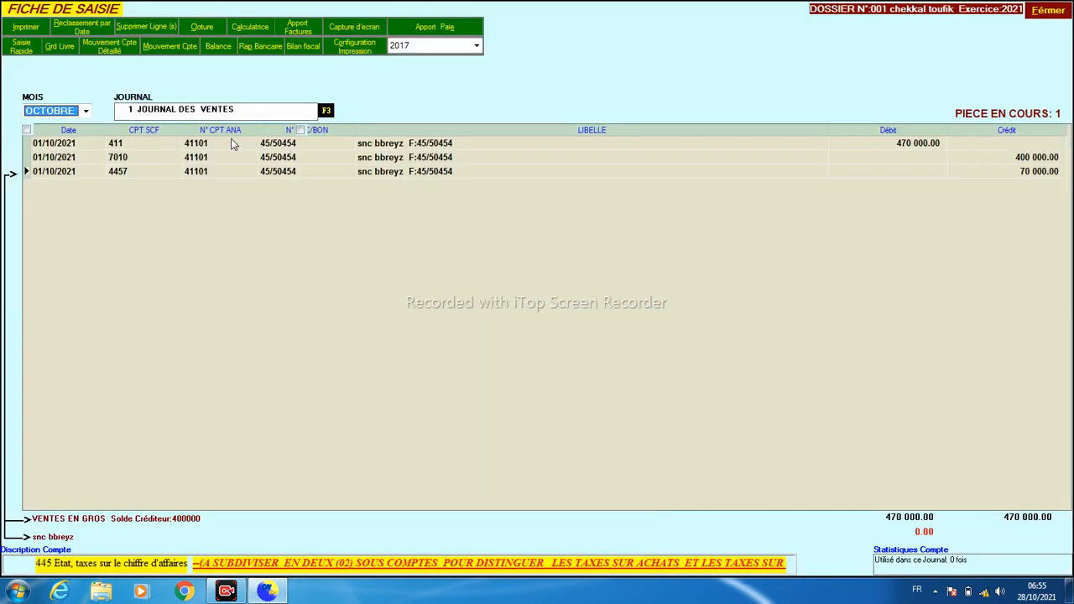
key("Down")
key("Down")
key("Down")
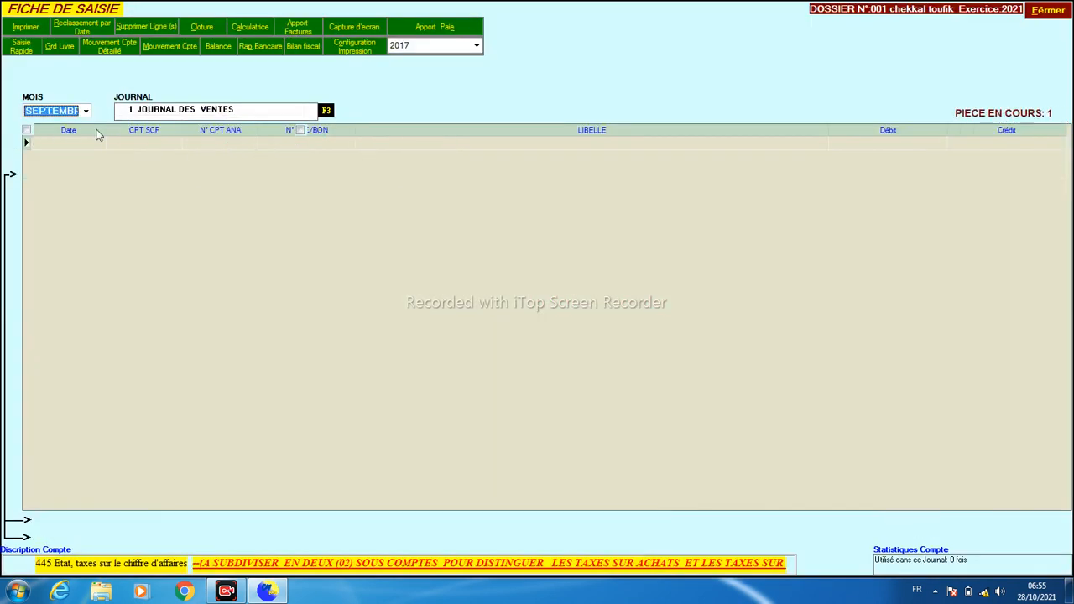
key("Home")
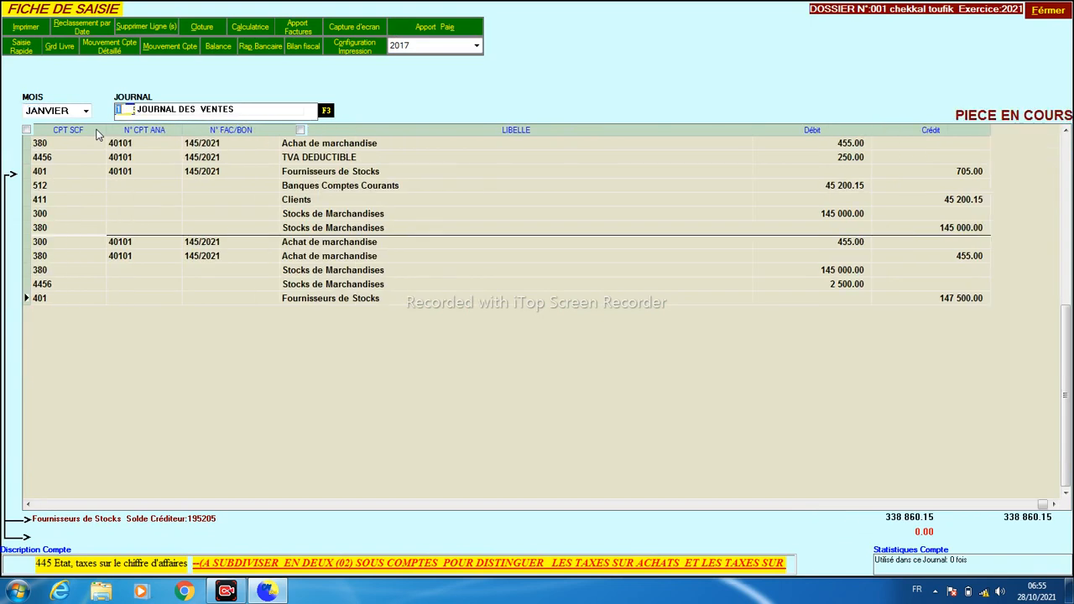
key("Down")
key("Return")
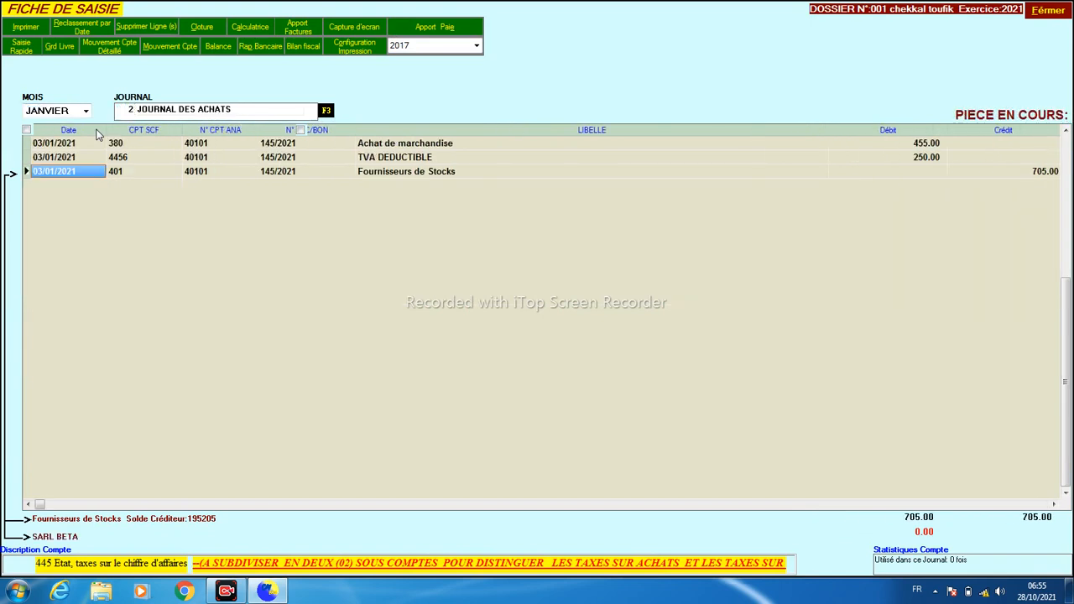
Copy the January TVA DEDUCTIBLE line on account 4456 and paste it into the February purchases journal, accepting the duplicate.
left_click(116, 159)
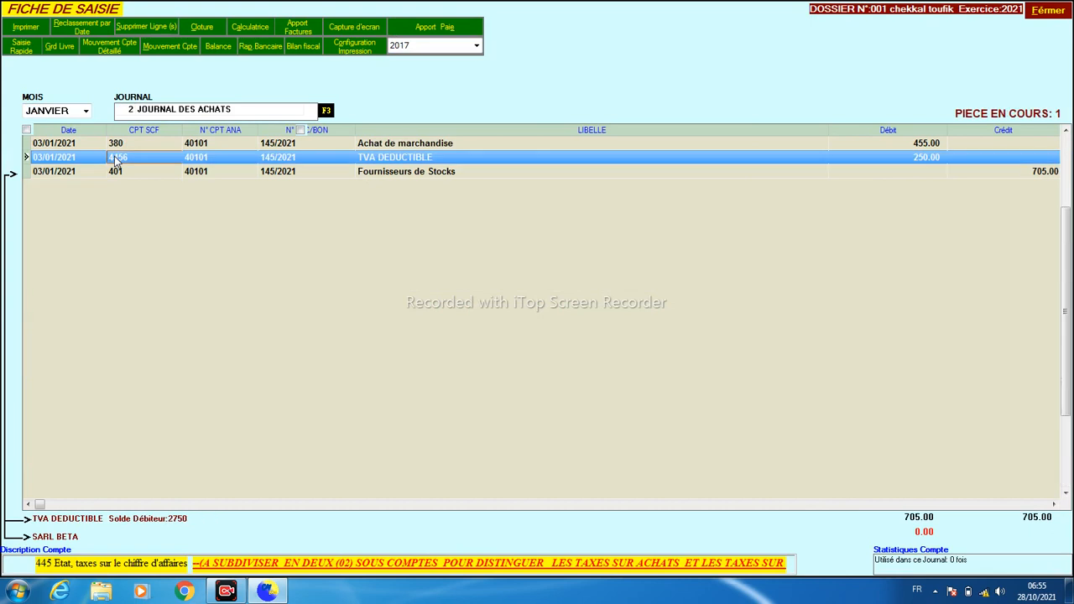
right_click(116, 161)
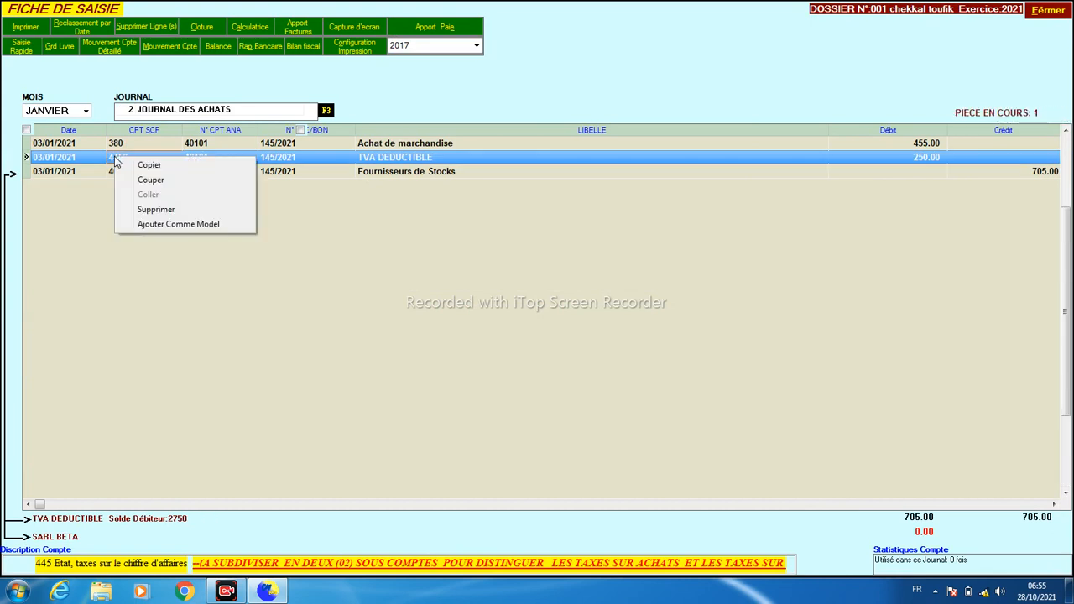
left_click(147, 166)
left_click(57, 111)
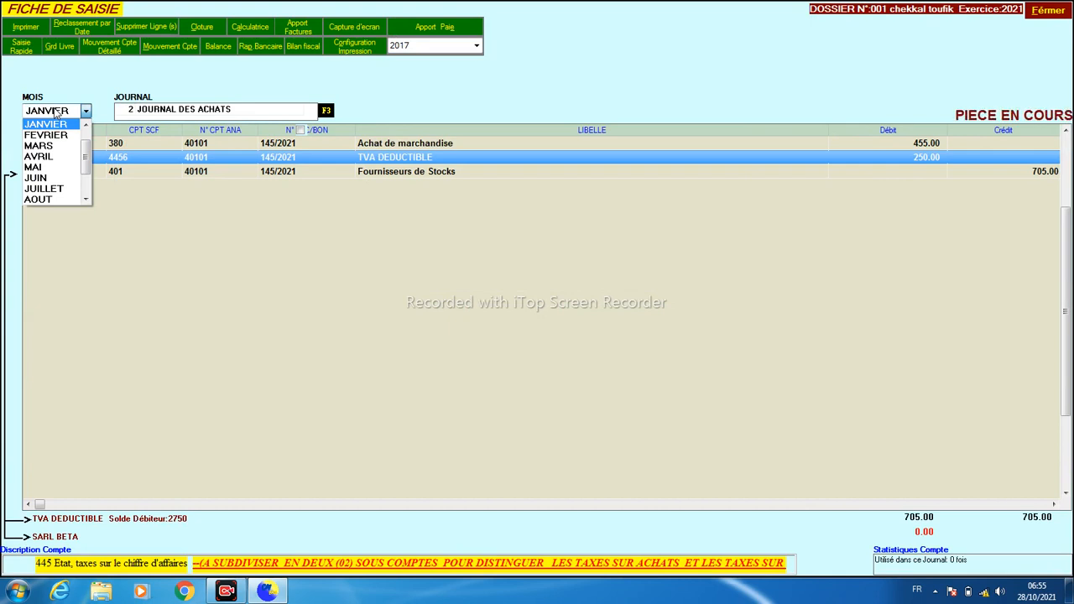
key("Down")
key("Return")
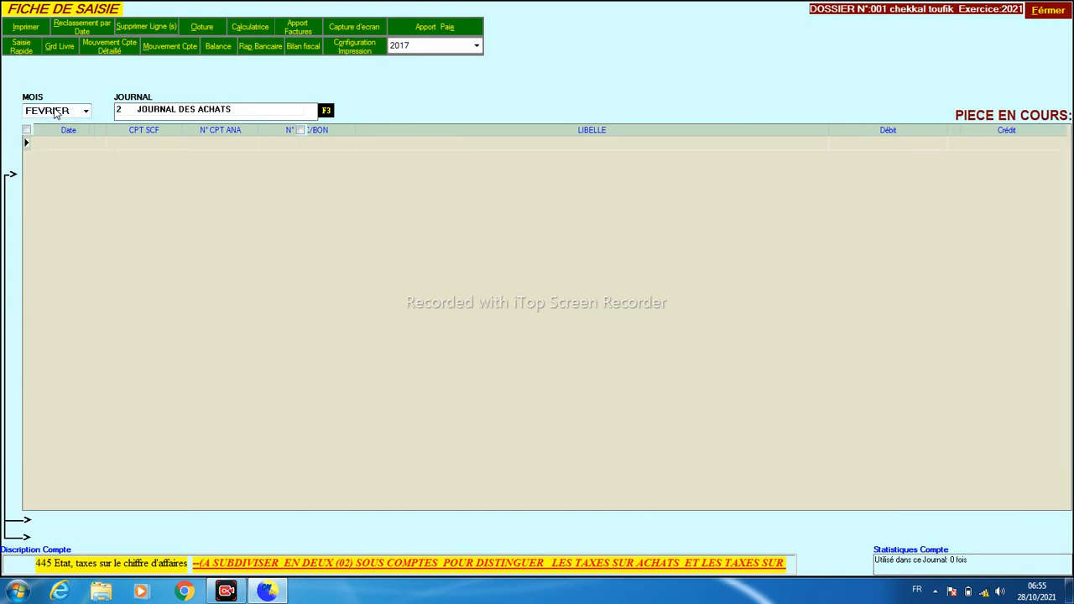
key("Return")
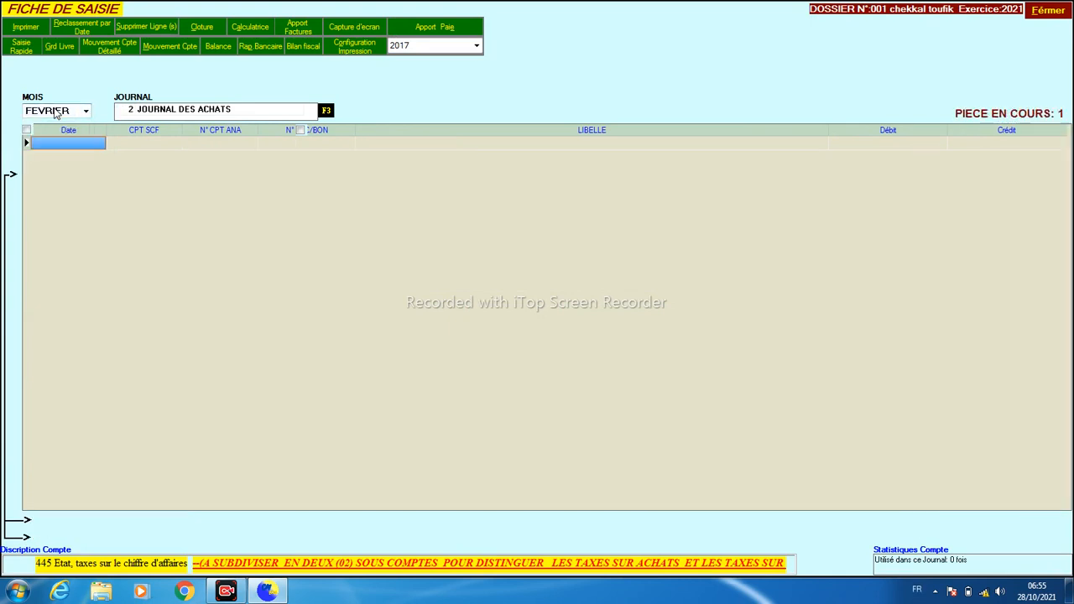
right_click(138, 195)
left_click(171, 233)
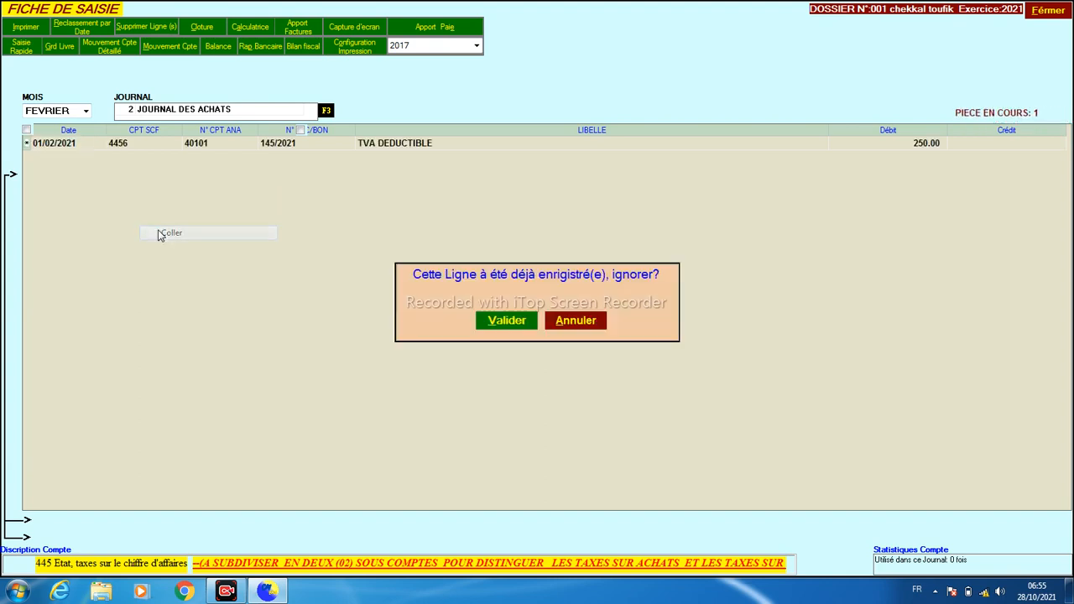
left_click(489, 328)
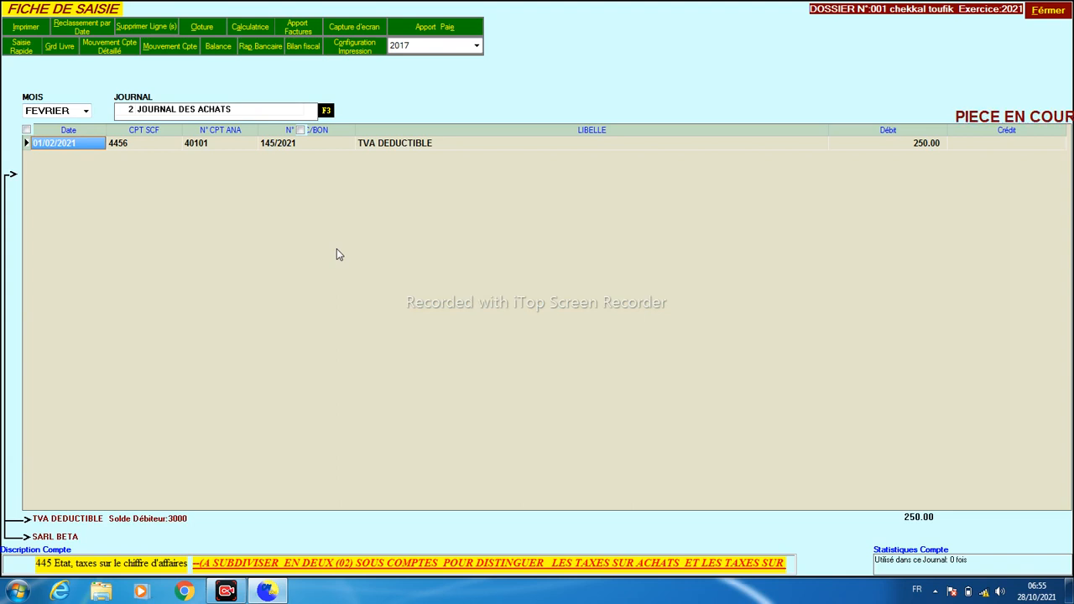
Change the pasted February line's SCF account to 4457 and begin a new entry line.
key("Return")
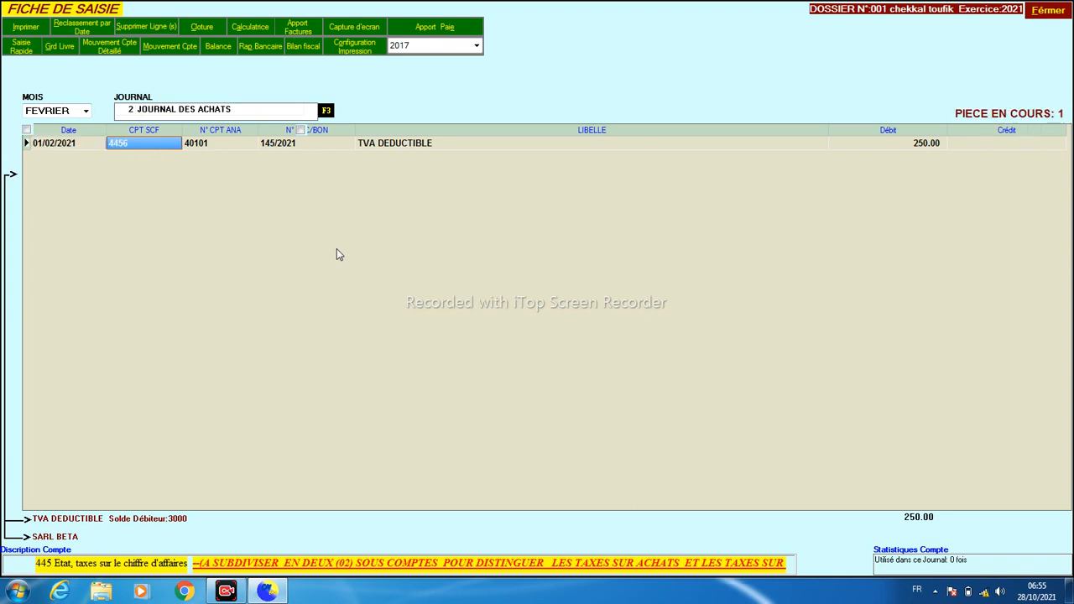
type("4457")
key("Return")
key("Return")
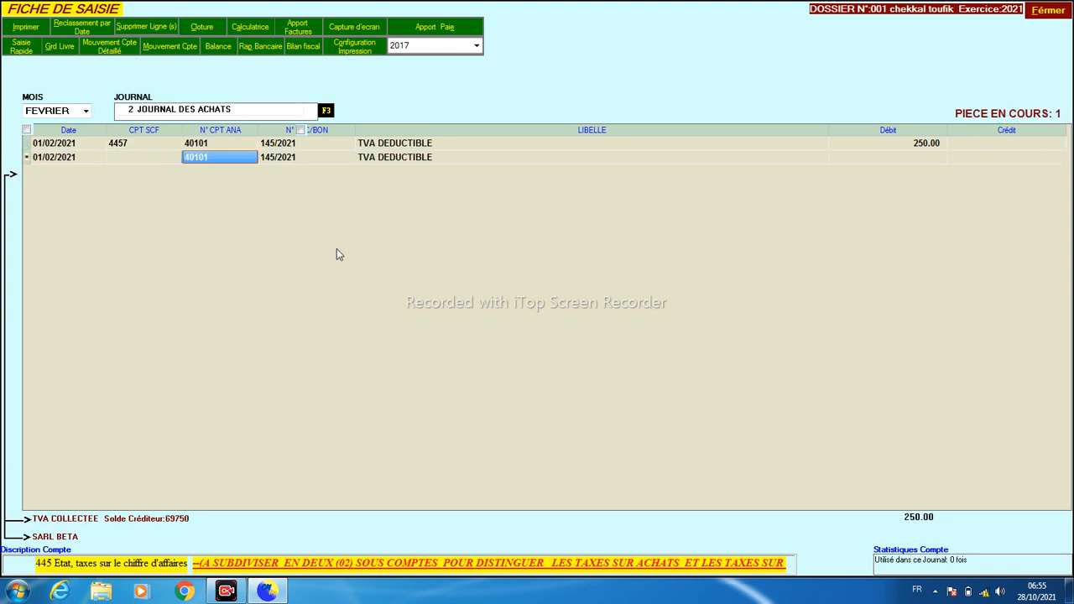
Set the second February line to account 4456 with label SARL BETA F:145/2021 and a credit of 250.
type("4456")
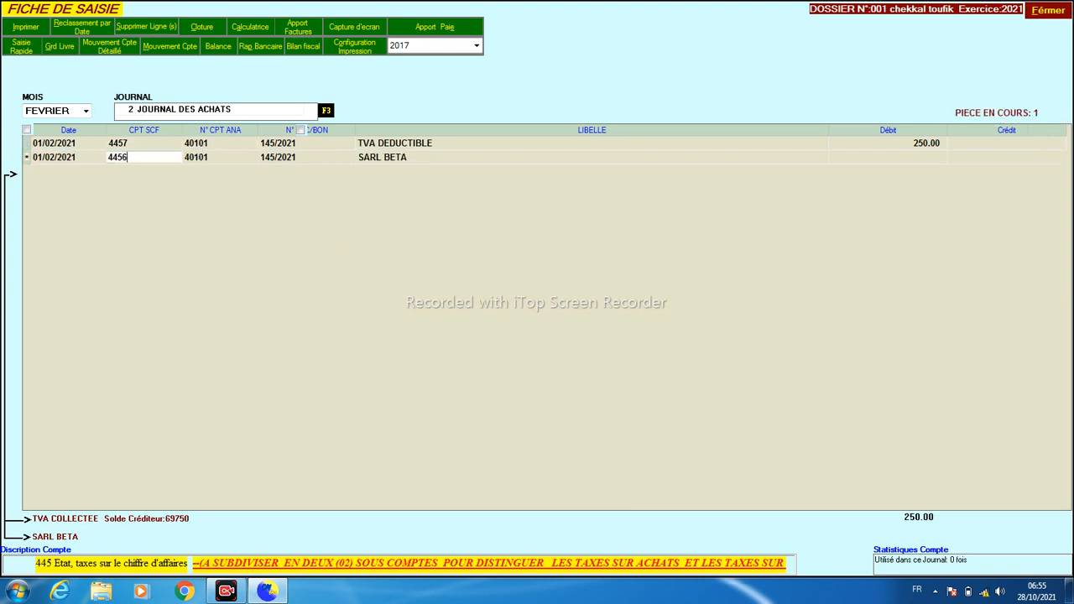
key("Return")
key("Return")
key("Return")
key("Return")
key("Return")
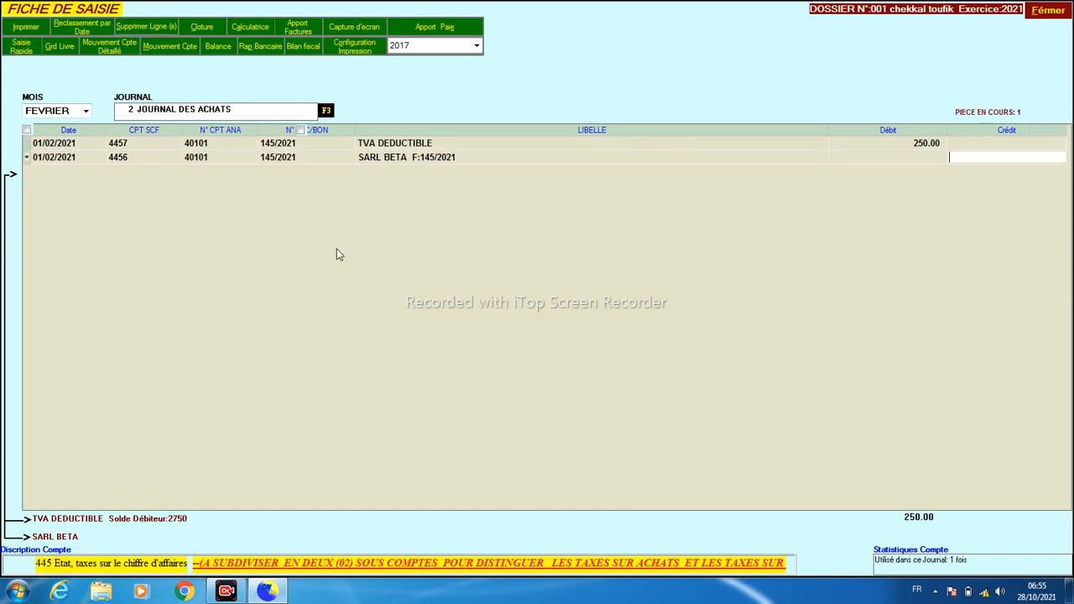
type("250")
key("Return")
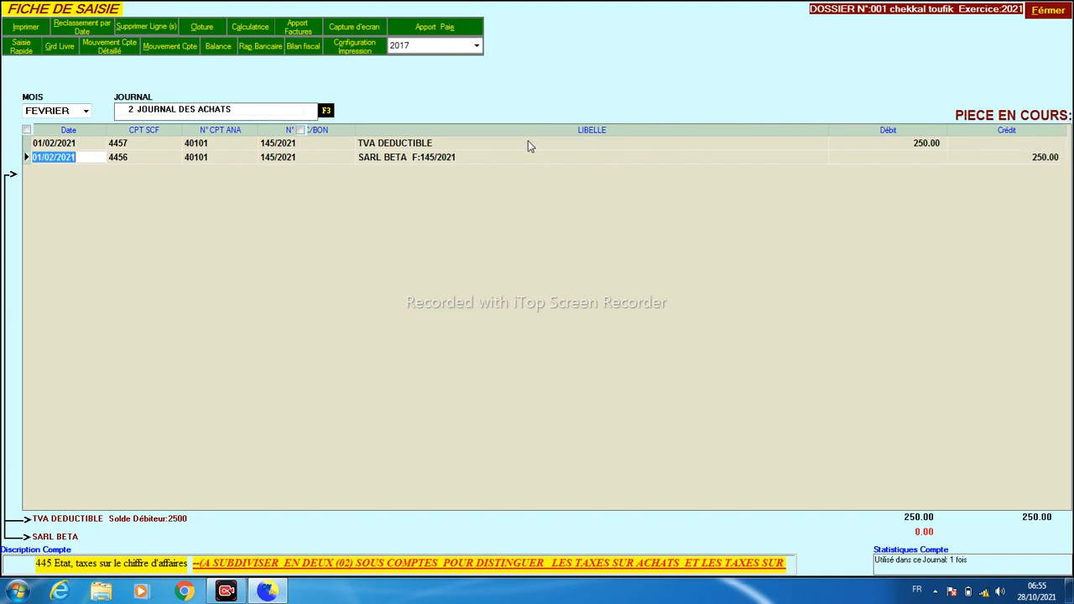
left_click(917, 158)
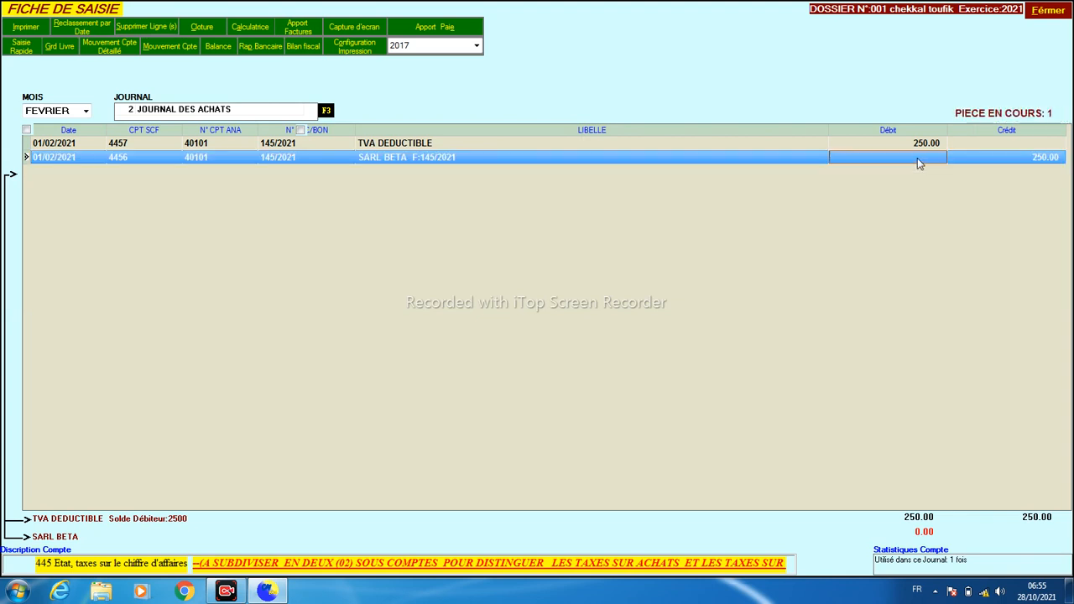
Recalculate the October G50 declaration from the updated entries and check its statement of taxes to recover before closing.
left_click(1060, 16)
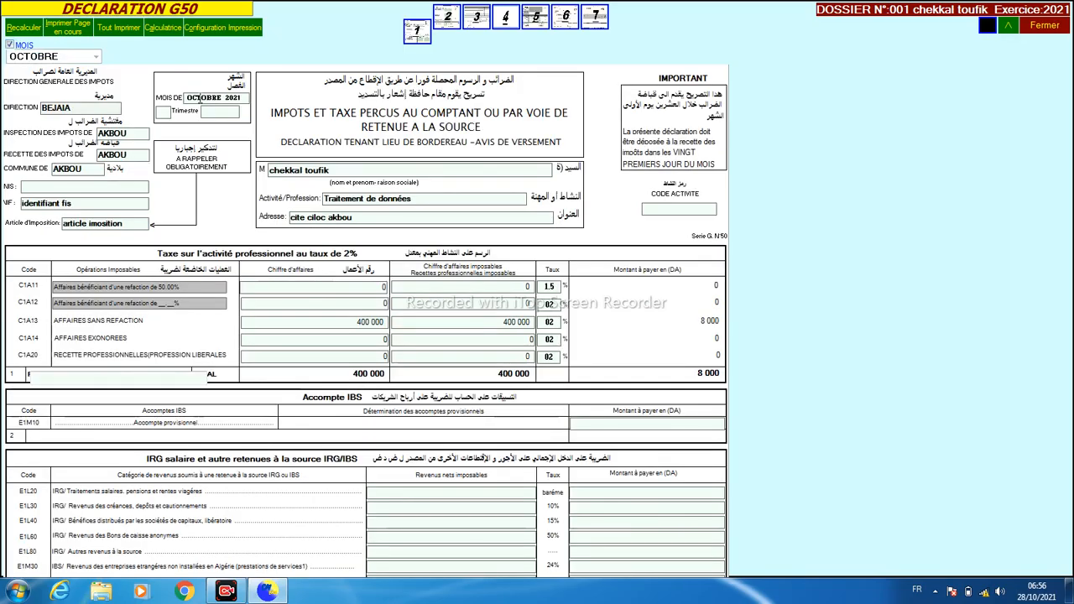
left_click(14, 29)
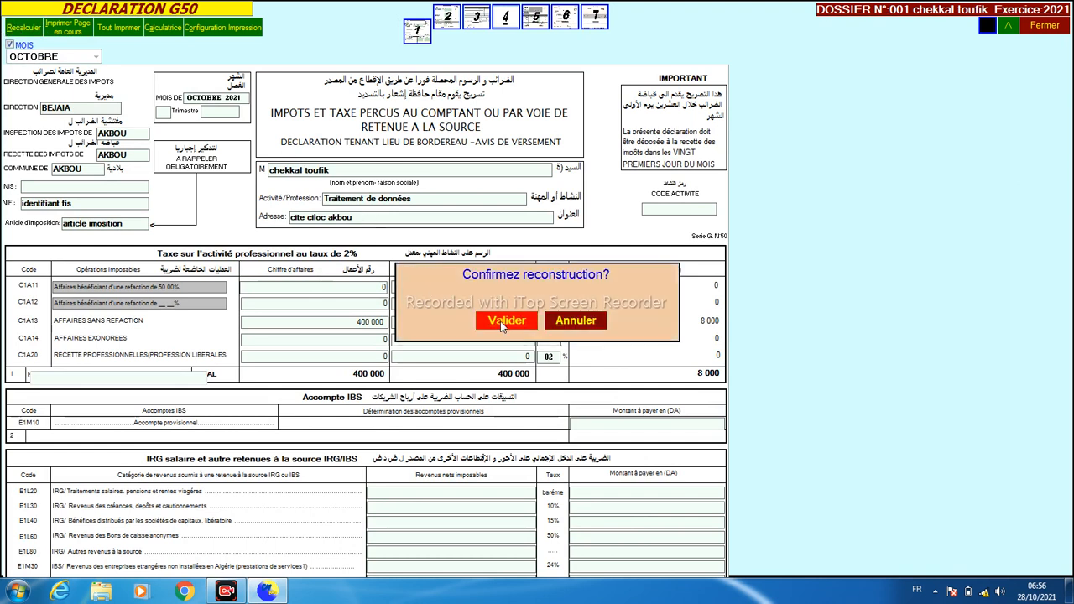
left_click(505, 322)
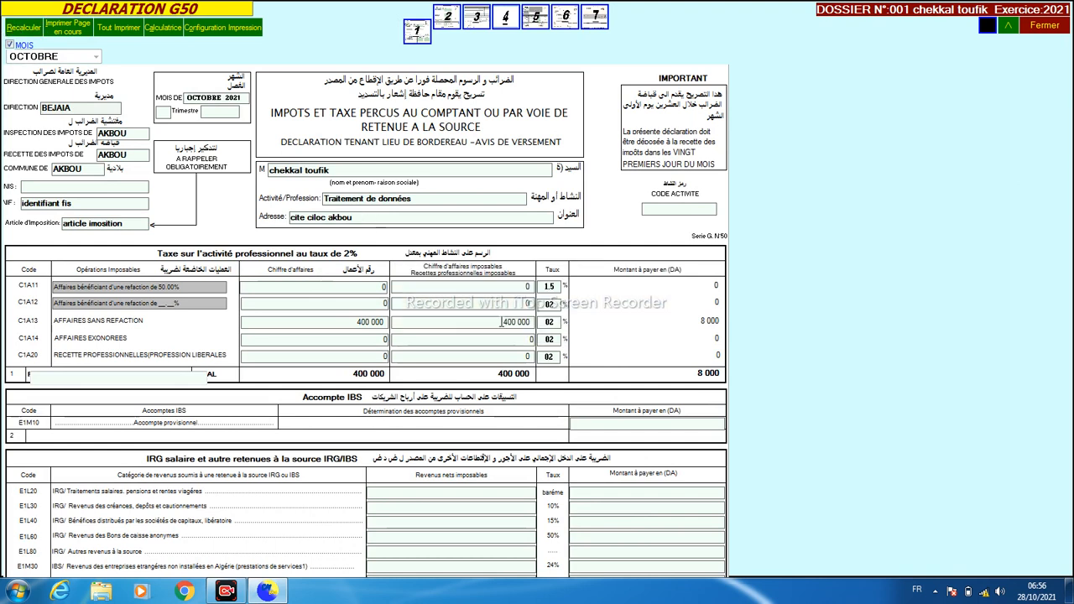
left_click(506, 27)
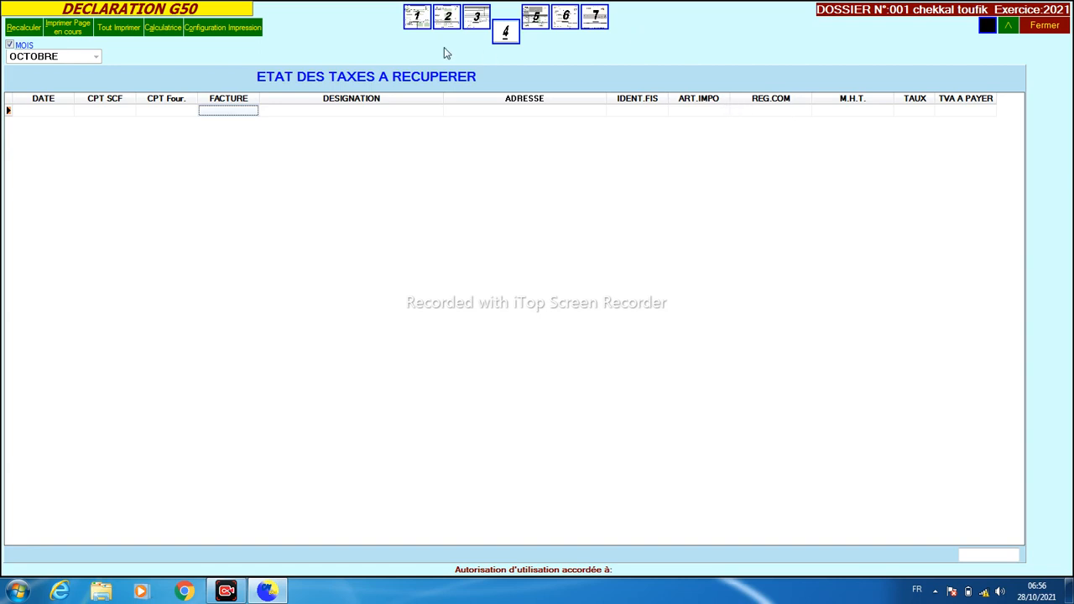
left_click(1039, 30)
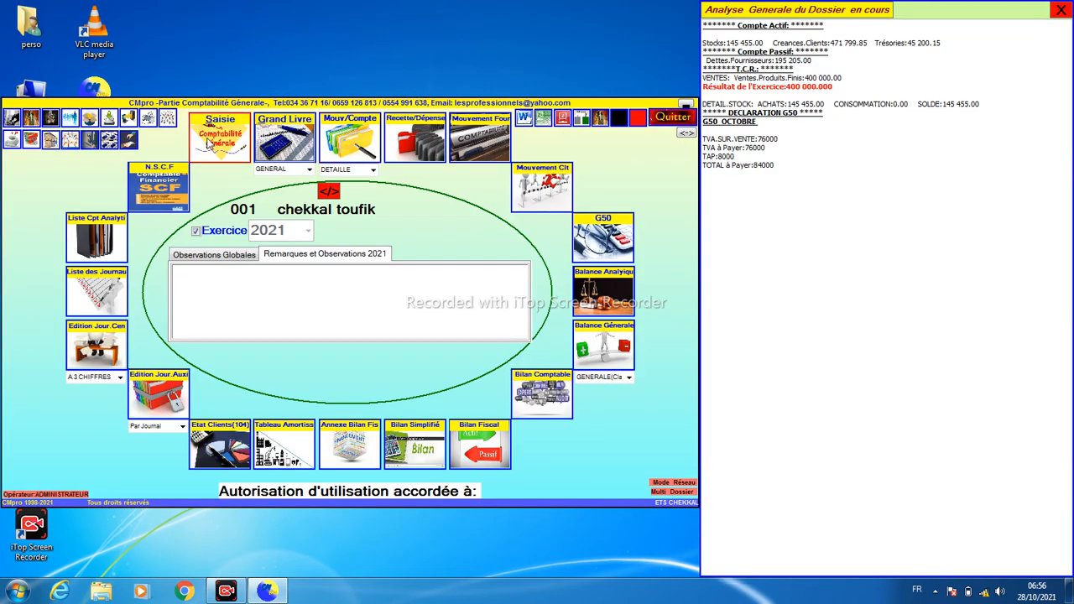
Review the February purchases journal entries and the October G50 statement of taxes to recover, closing each view.
left_click(210, 144)
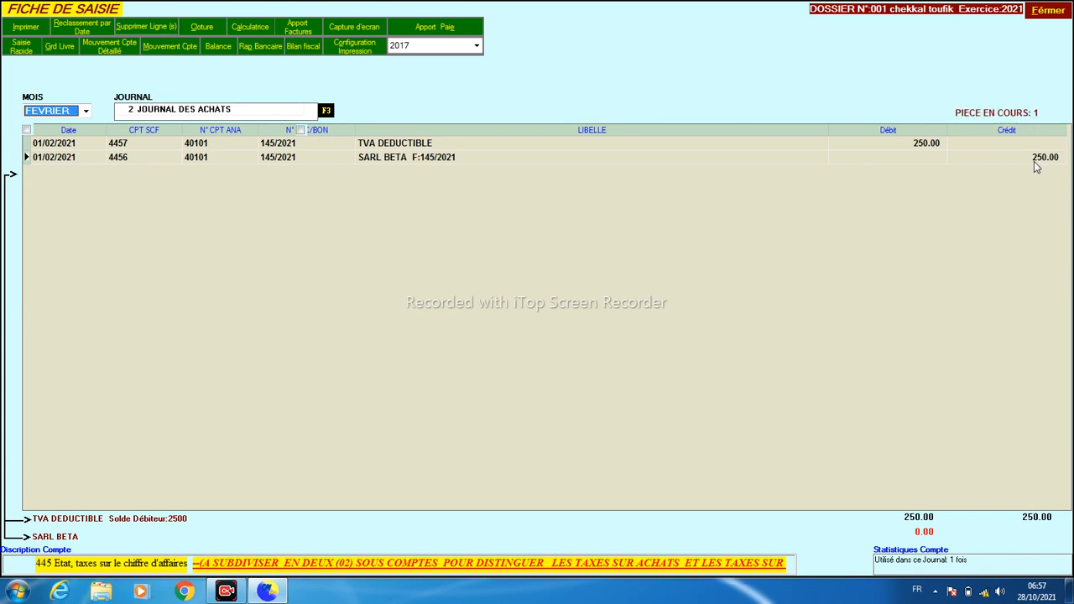
left_click(1047, 13)
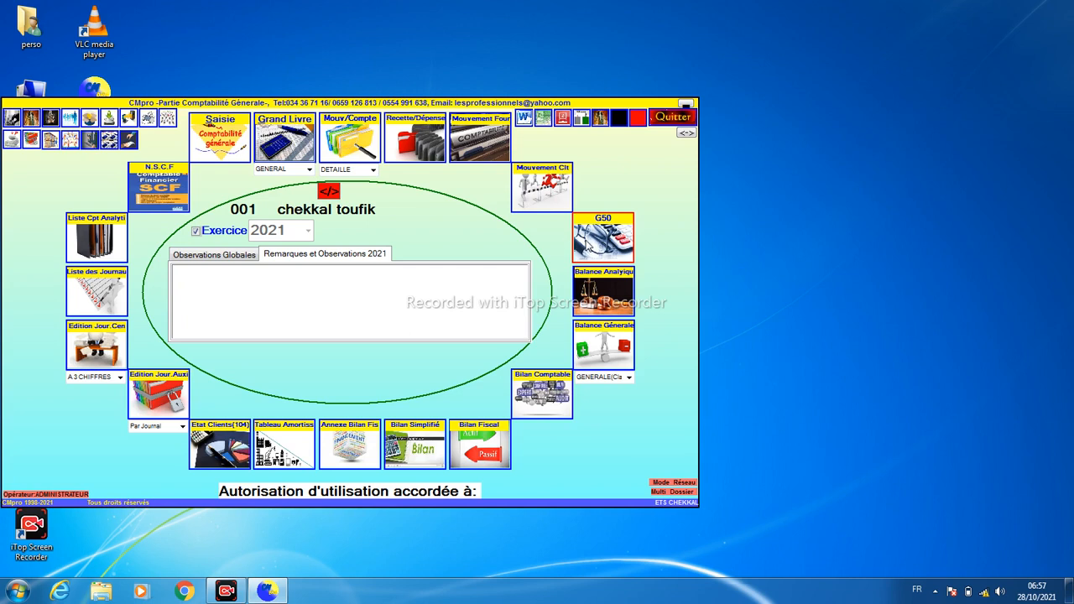
left_click(590, 244)
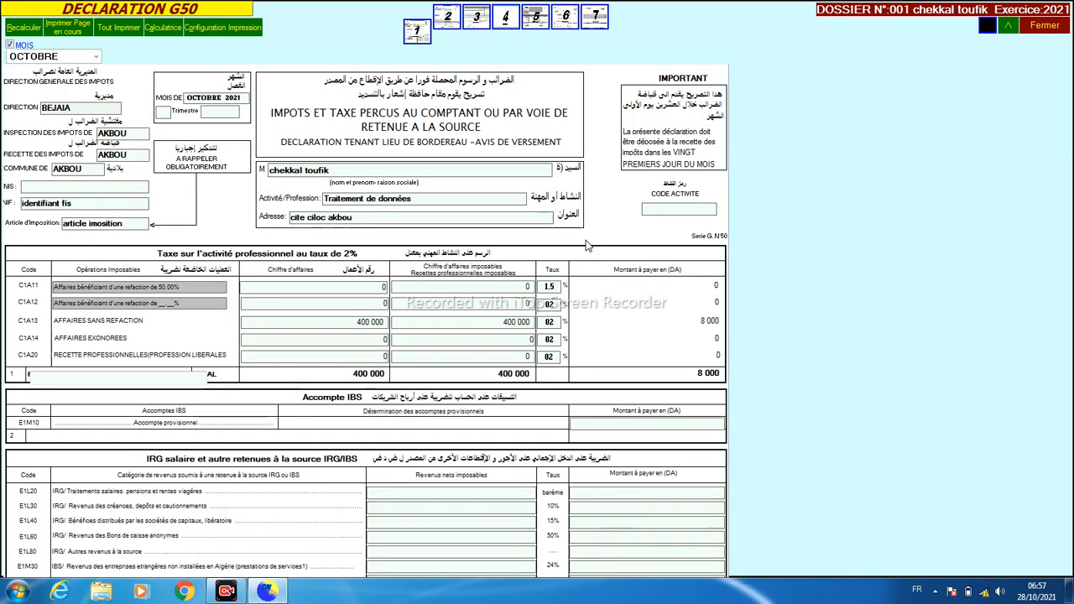
left_click(505, 19)
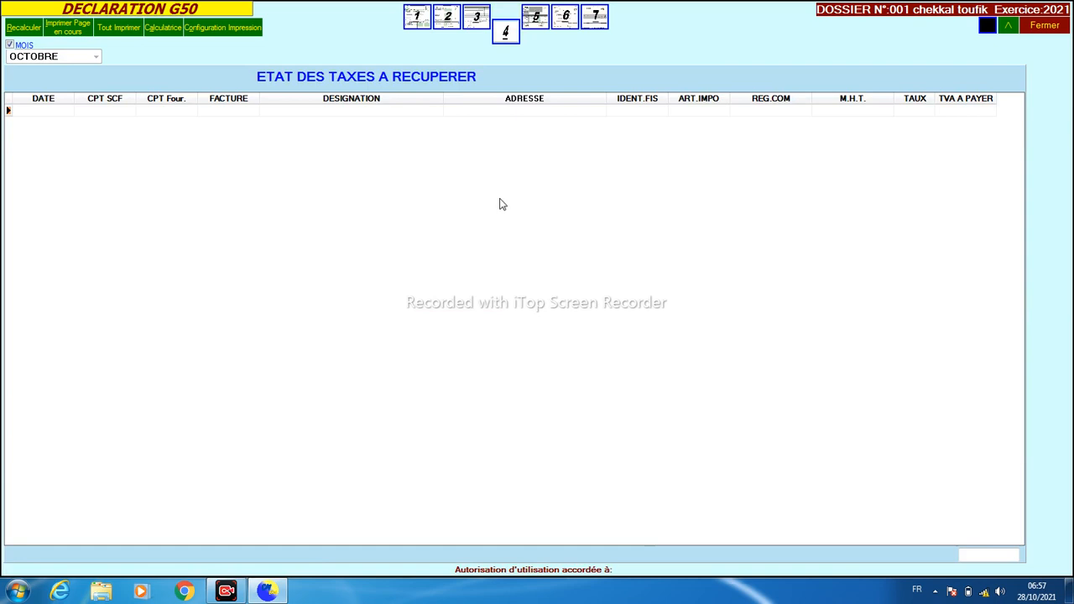
left_click(1043, 25)
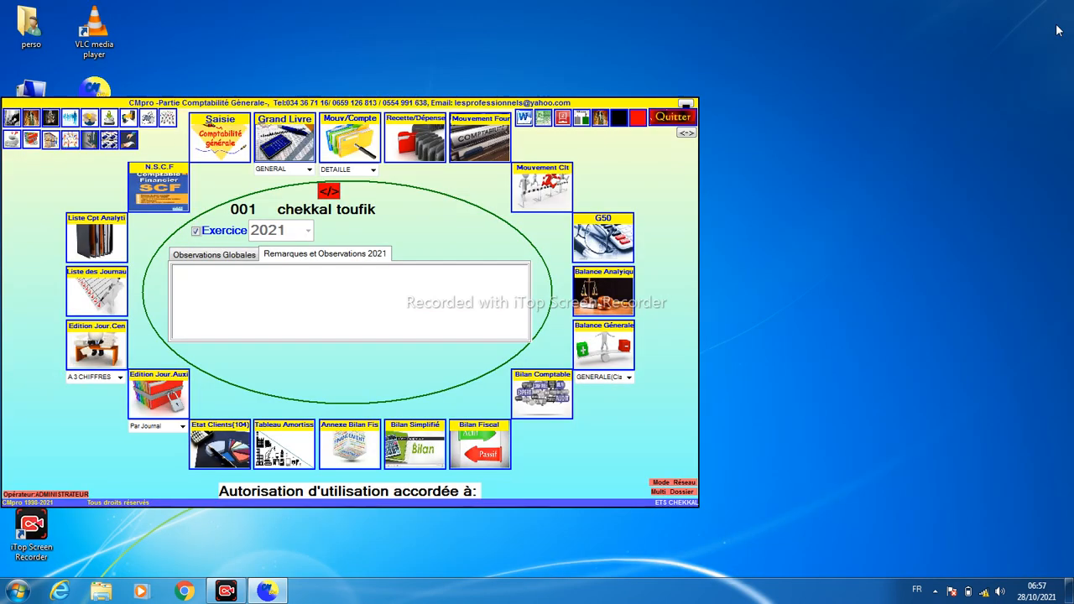
Reopen accounting entry and bring up journal 2 JOURNAL DES ACHATS for October.
left_click(214, 143)
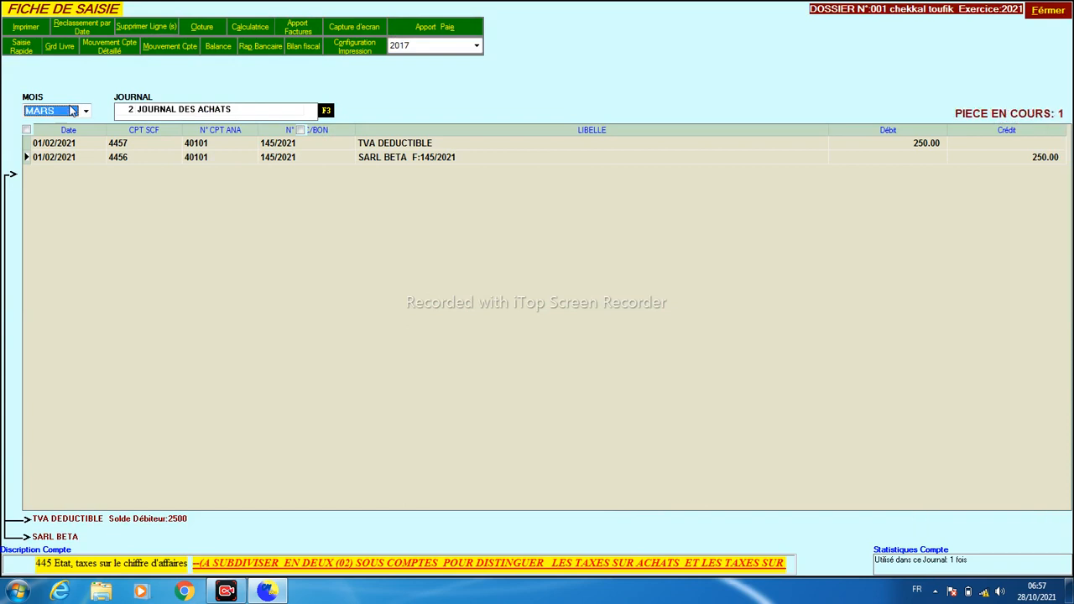
scroll(74, 112, "down", 7)
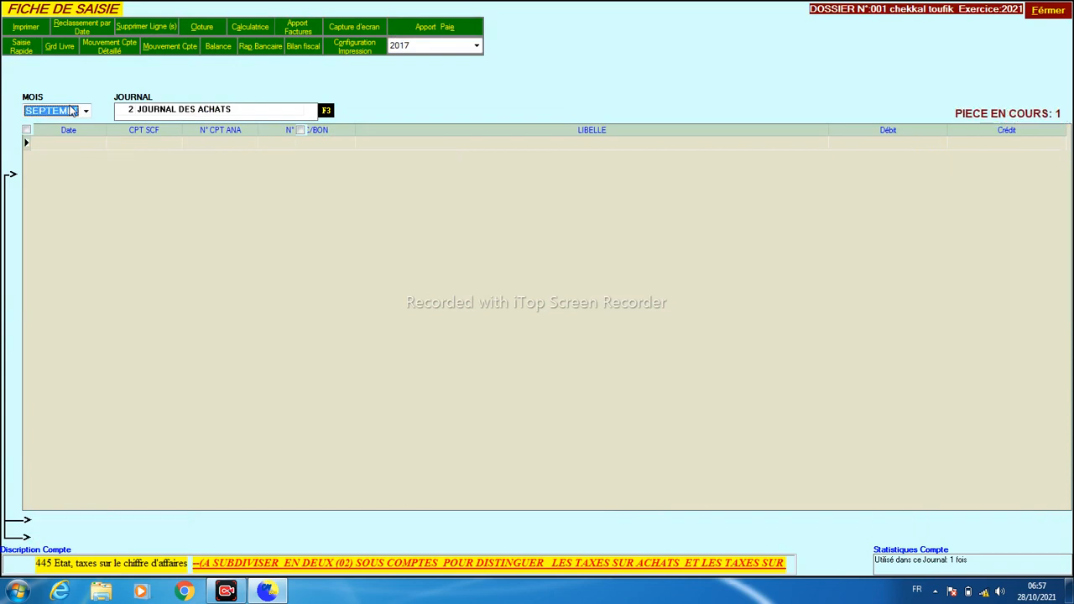
scroll(74, 112, "down", 1)
key("Tab")
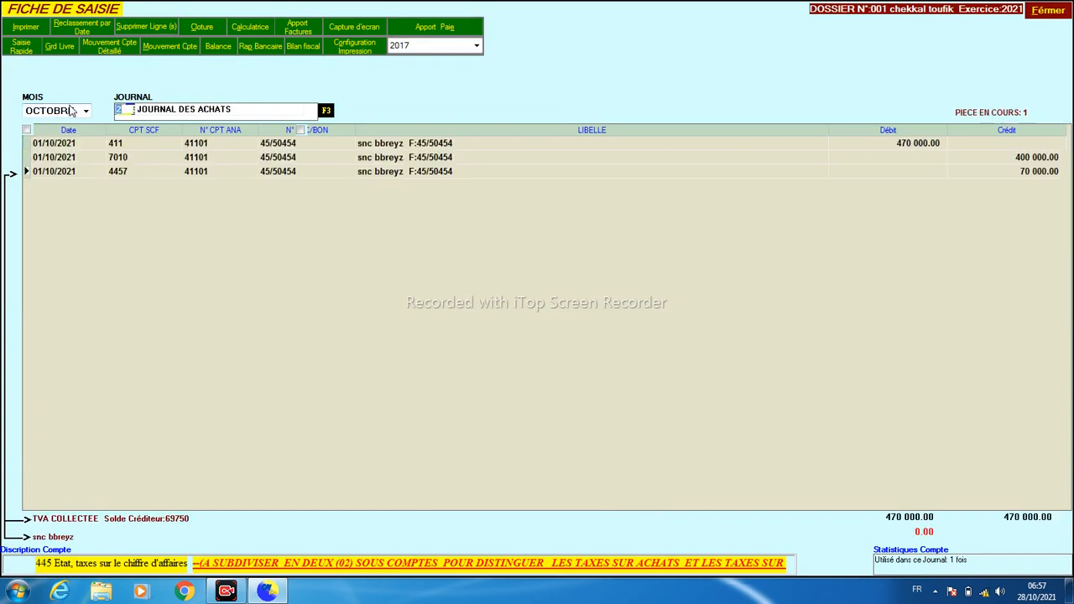
key("Down")
key("Up")
key("Return")
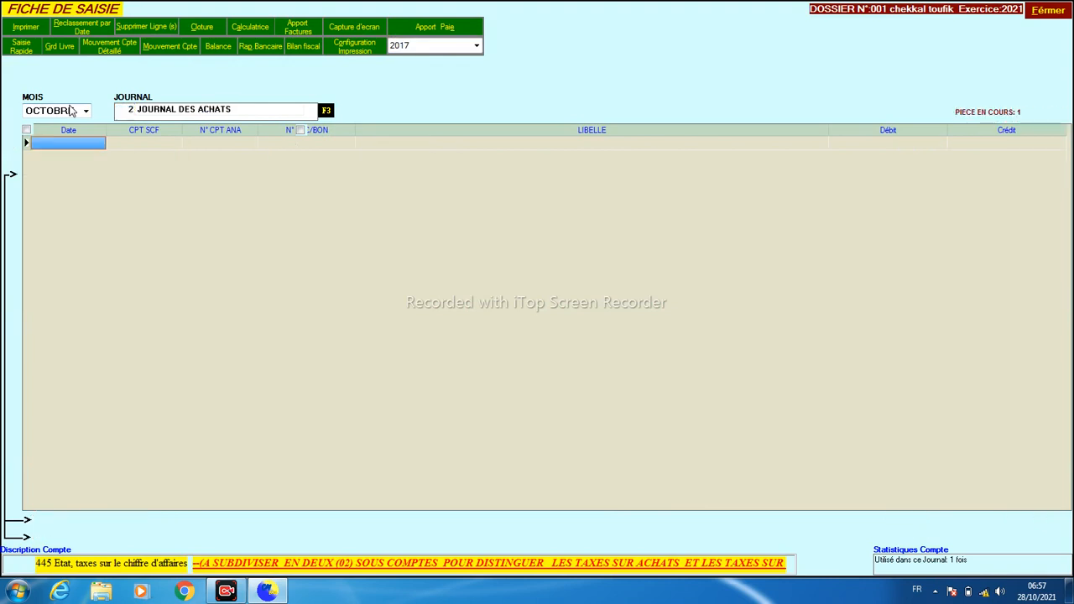
Enter a purchase line dated 06/10/2021 on account 380, supplier 40101 (SARL BETA), invoice 5455445, with a debit of 70000.
type("2021")
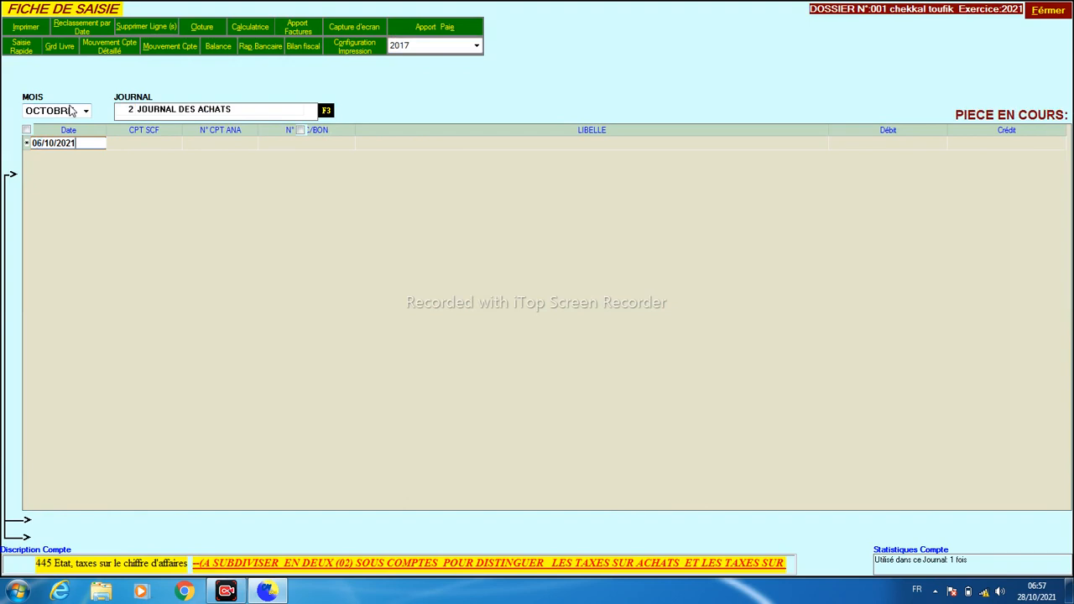
type("6")
key("Return")
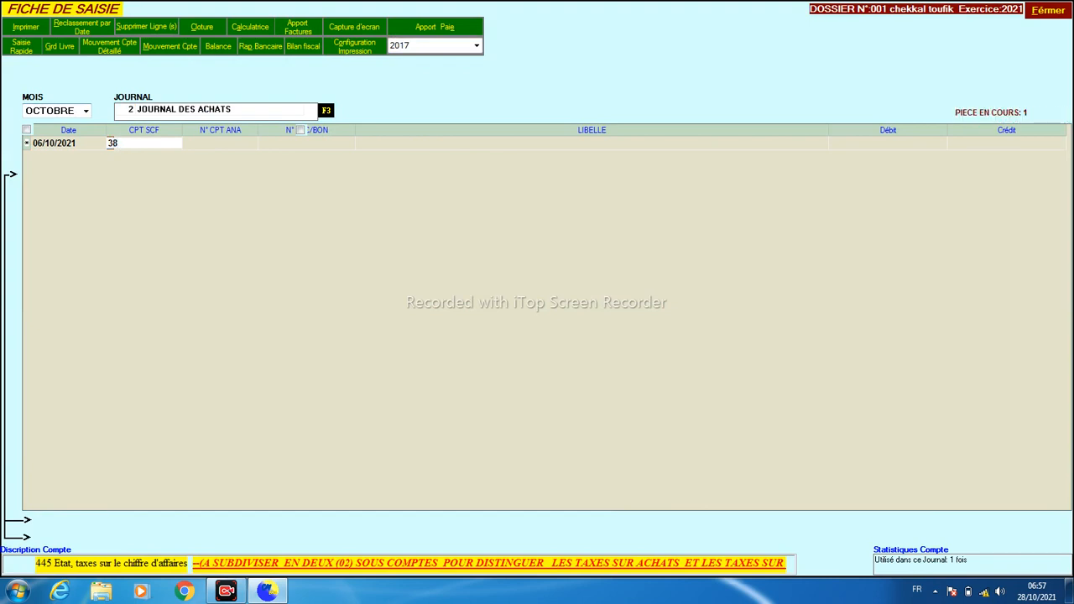
key("Return")
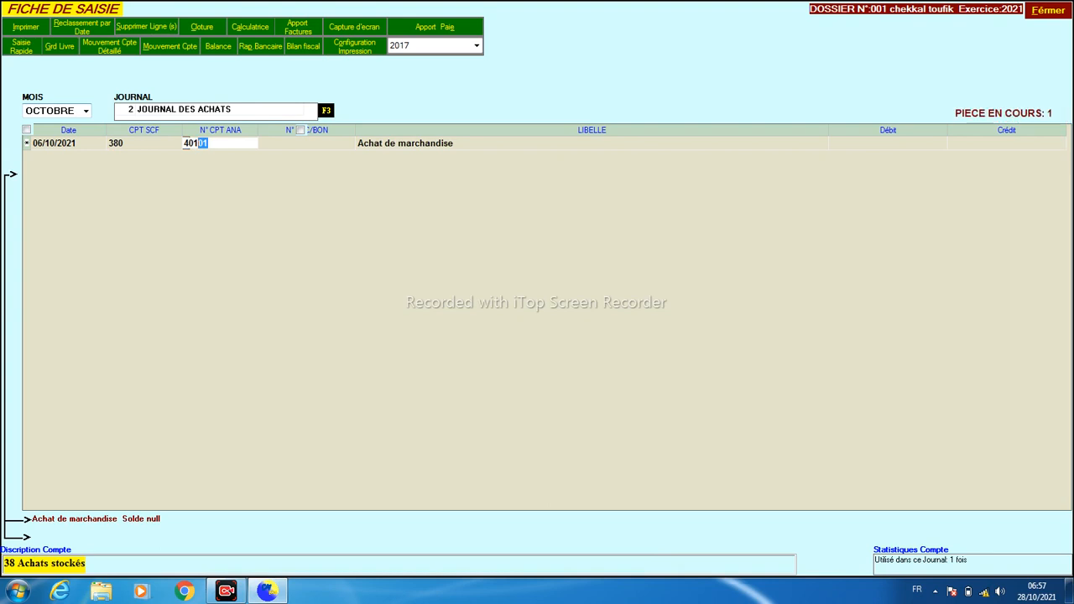
key("Return")
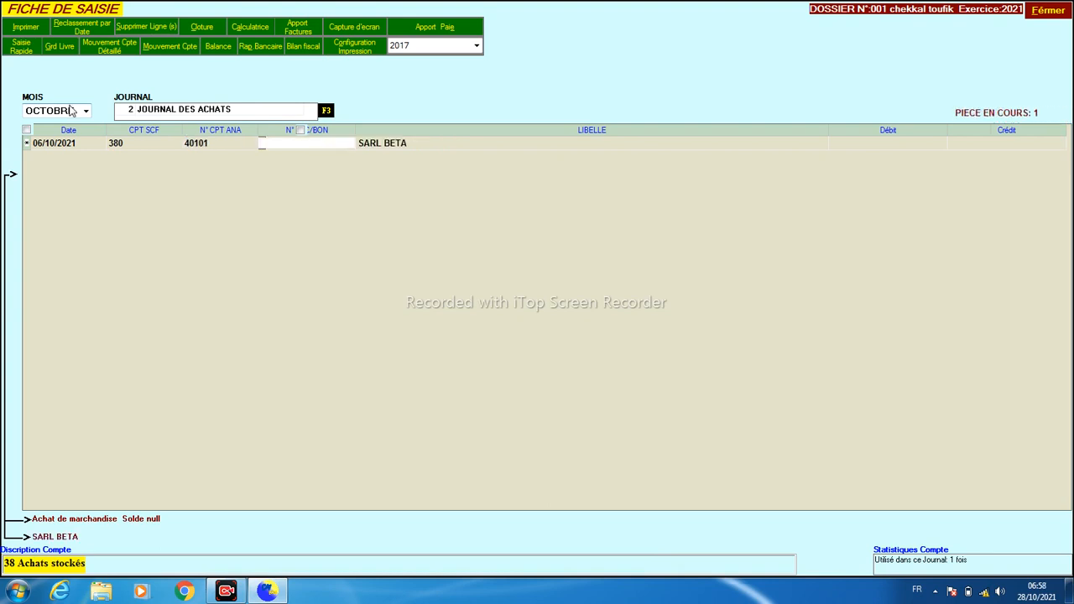
type("5455445")
key("Return")
key("Return")
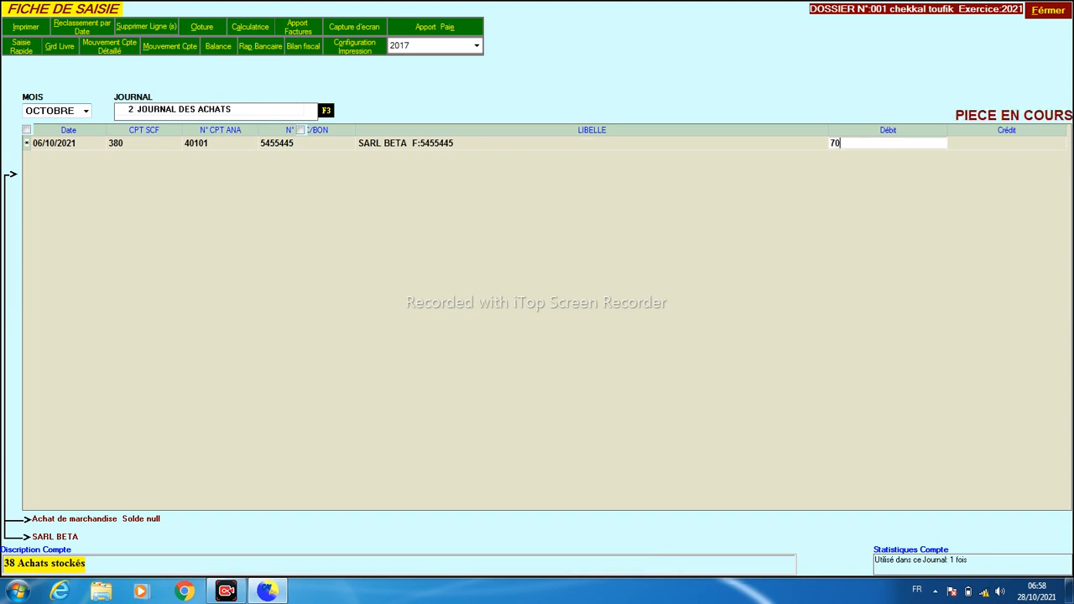
type("70000")
key("Return")
key("Return")
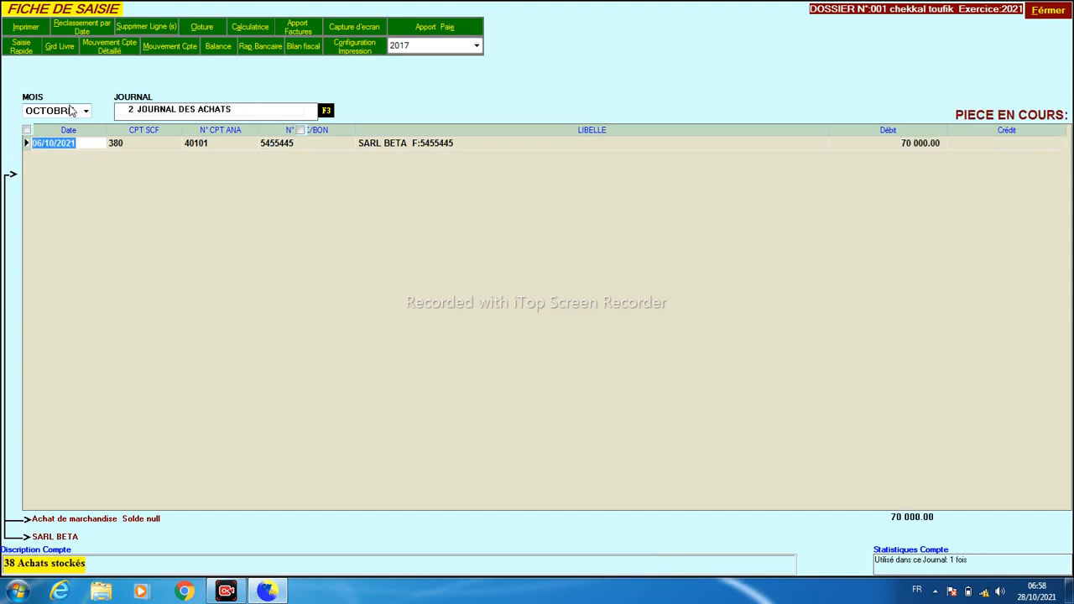
Start a second line for the same invoice on the same date and switch to the Windows calculator.
key("Return")
key("Return")
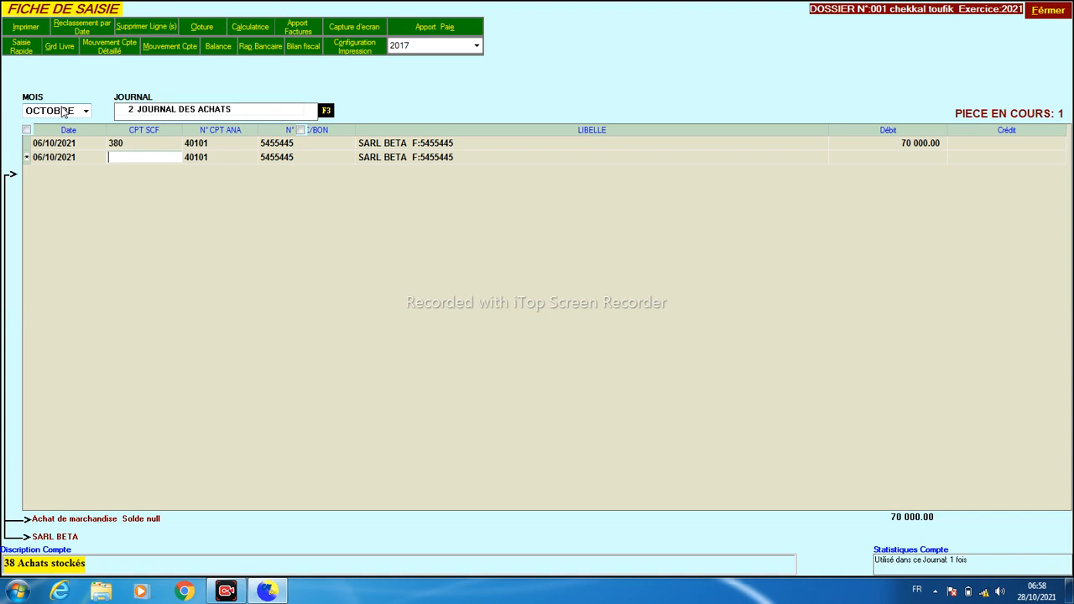
left_click(17, 592)
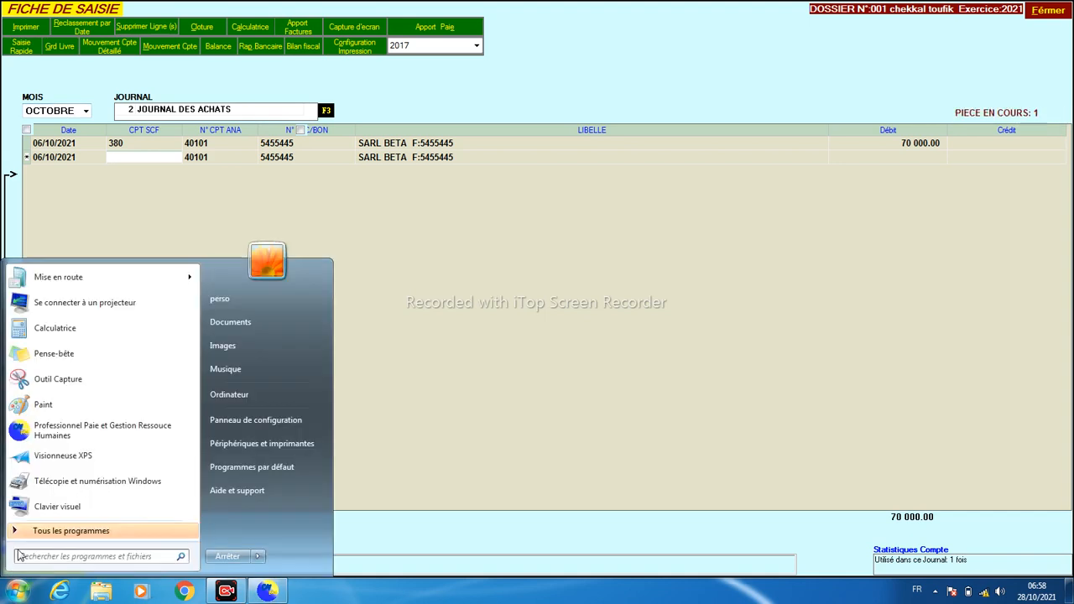
left_click(53, 330)
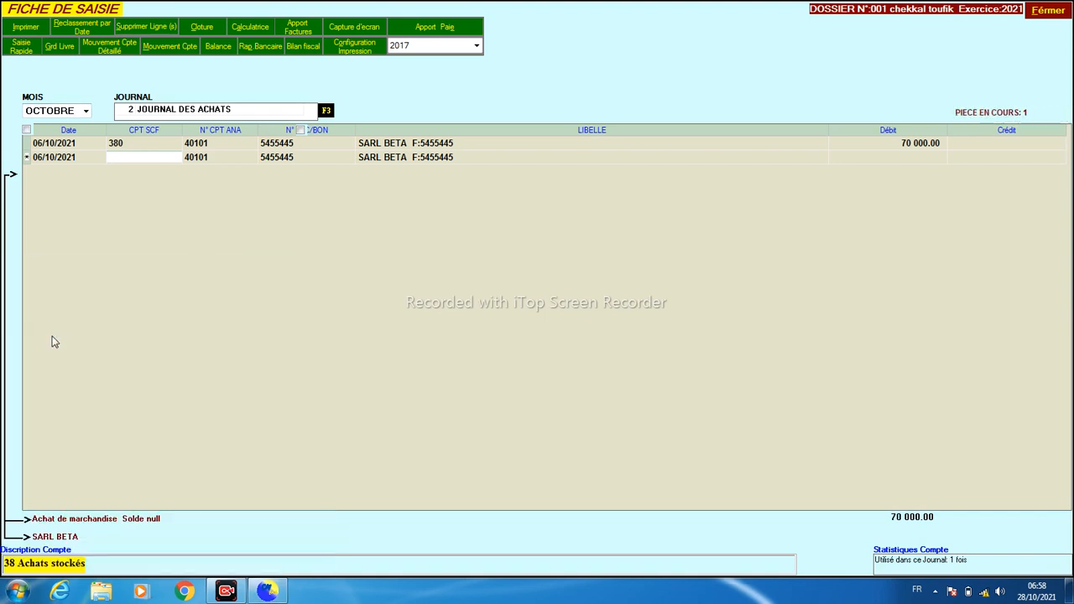
type("7000")
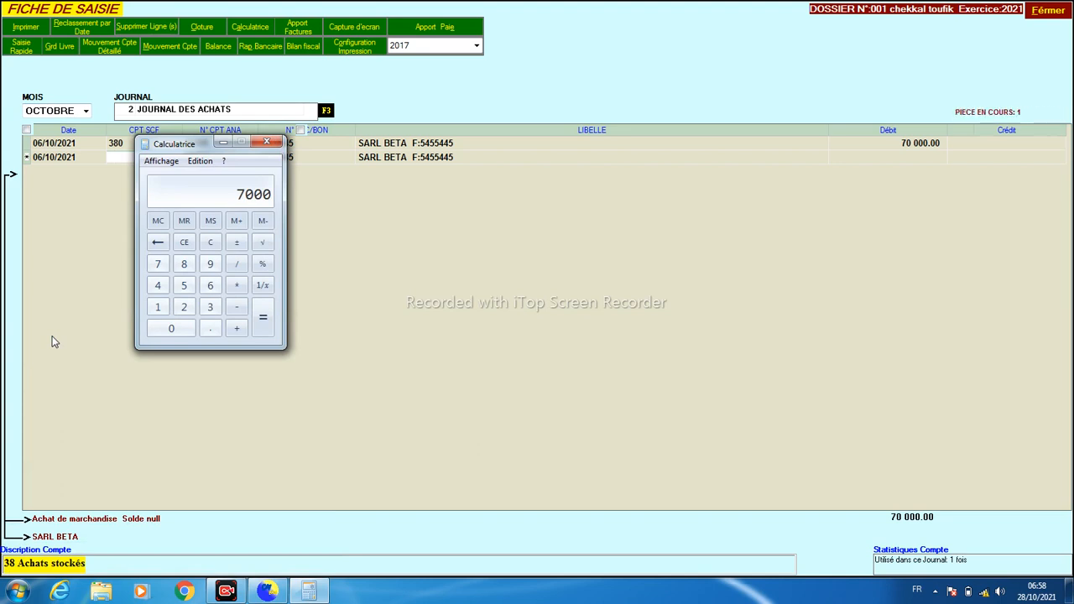
type("0.09")
key("plus")
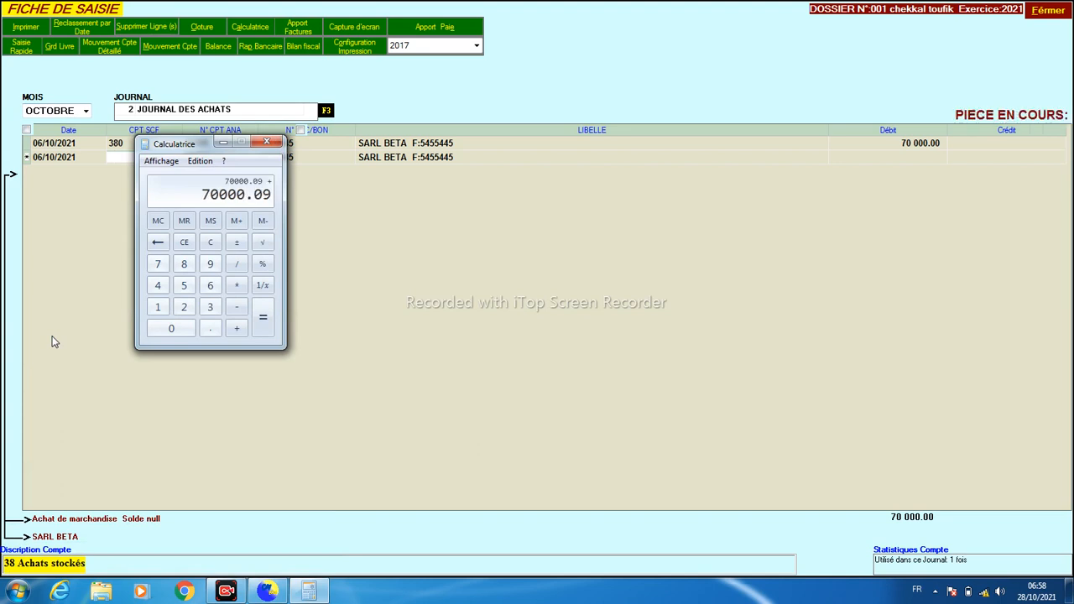
left_click(212, 243)
type("70000")
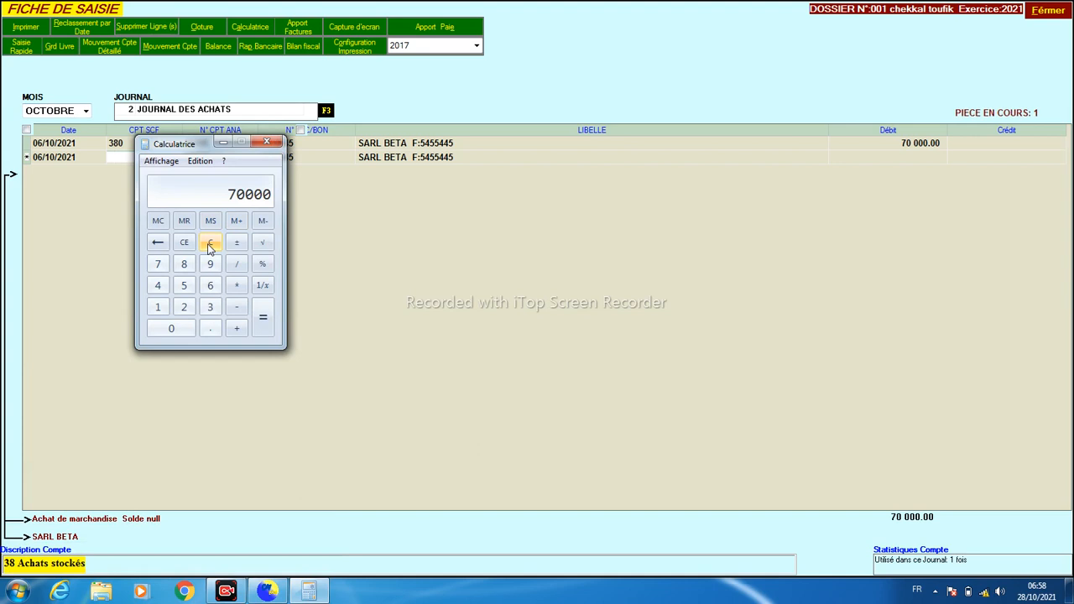
type(".09")
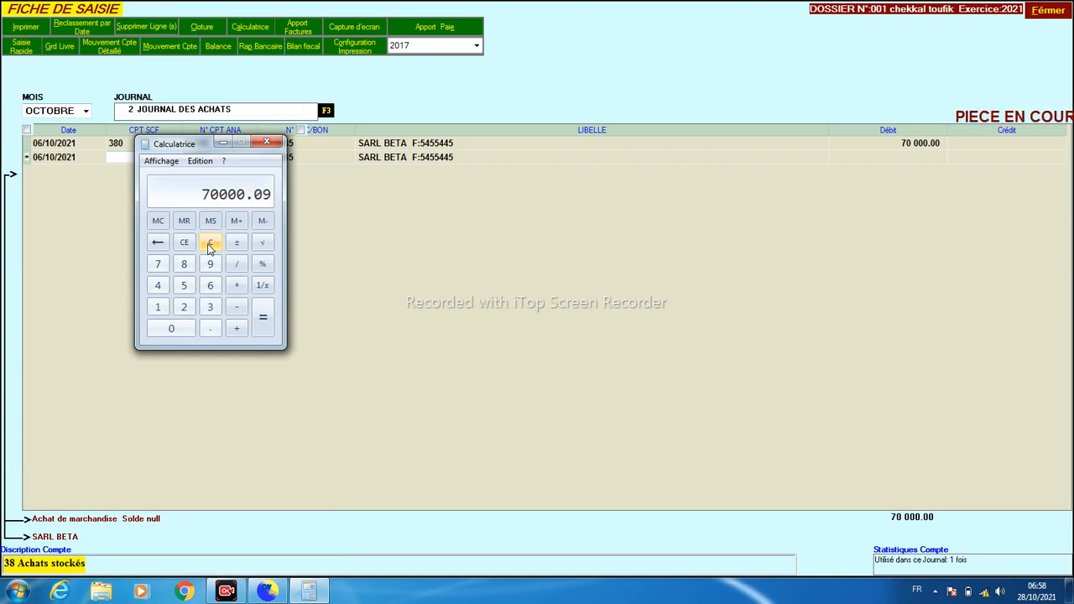
left_click(210, 244)
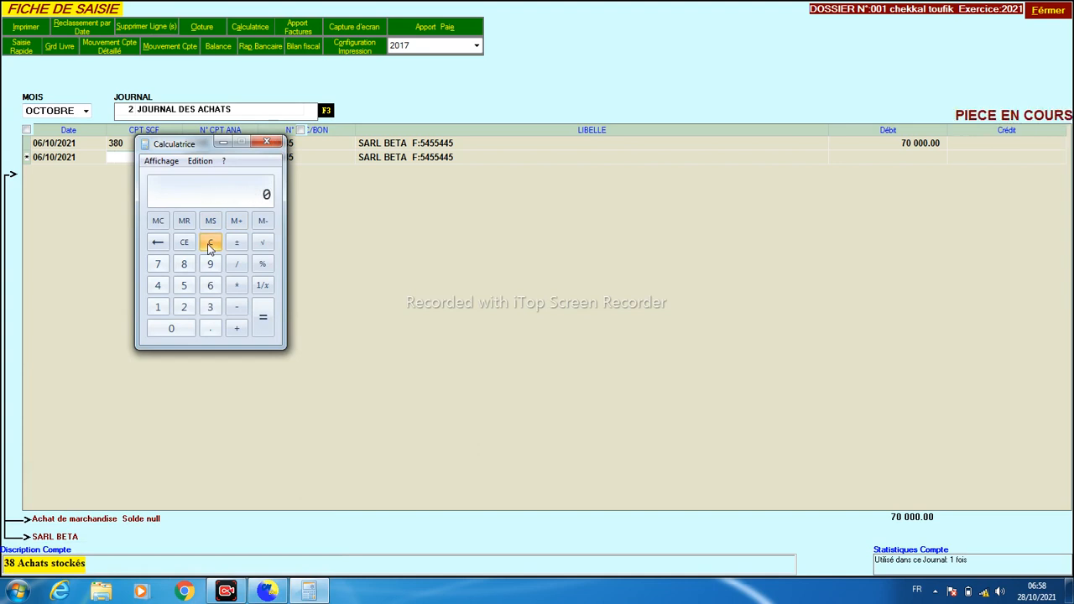
Calculate the 9% VAT on the purchase amount as 70000 × 0.09.
type("70000")
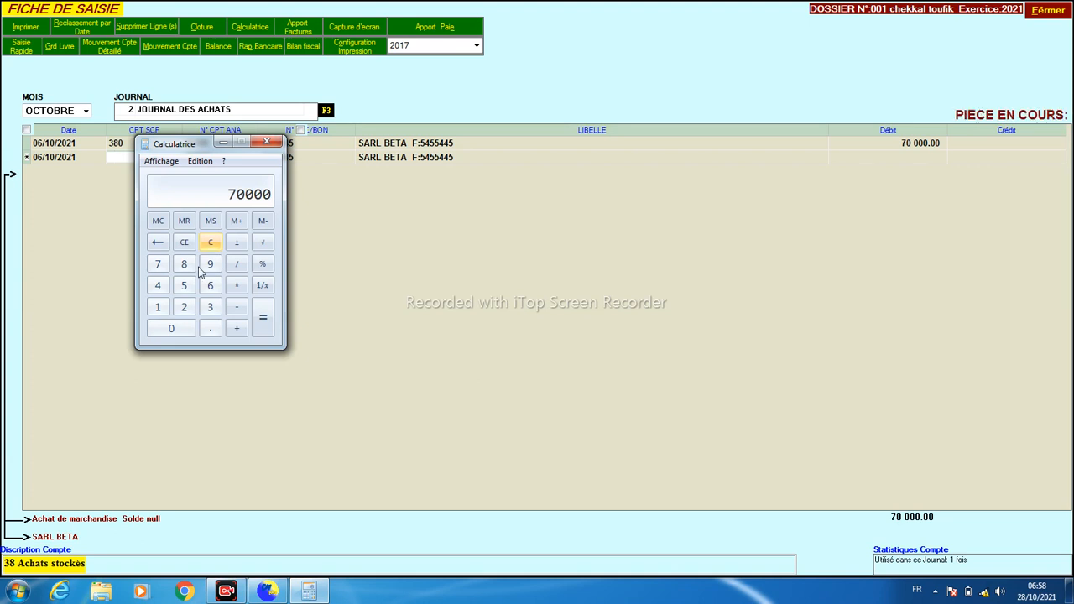
left_click(236, 286)
left_click(209, 329)
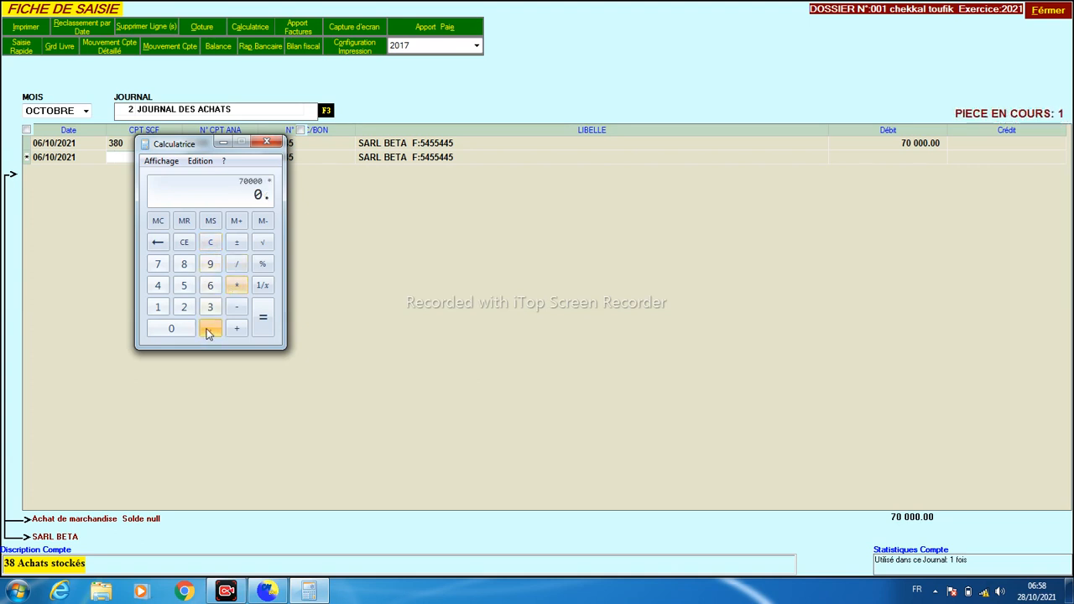
left_click(190, 333)
left_click(209, 265)
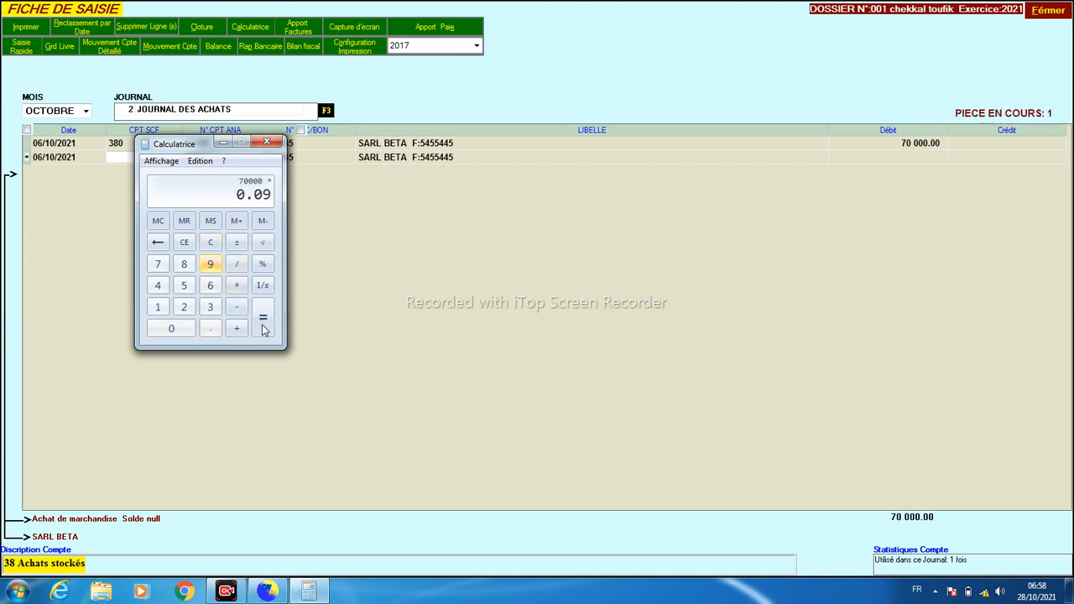
left_click(265, 317)
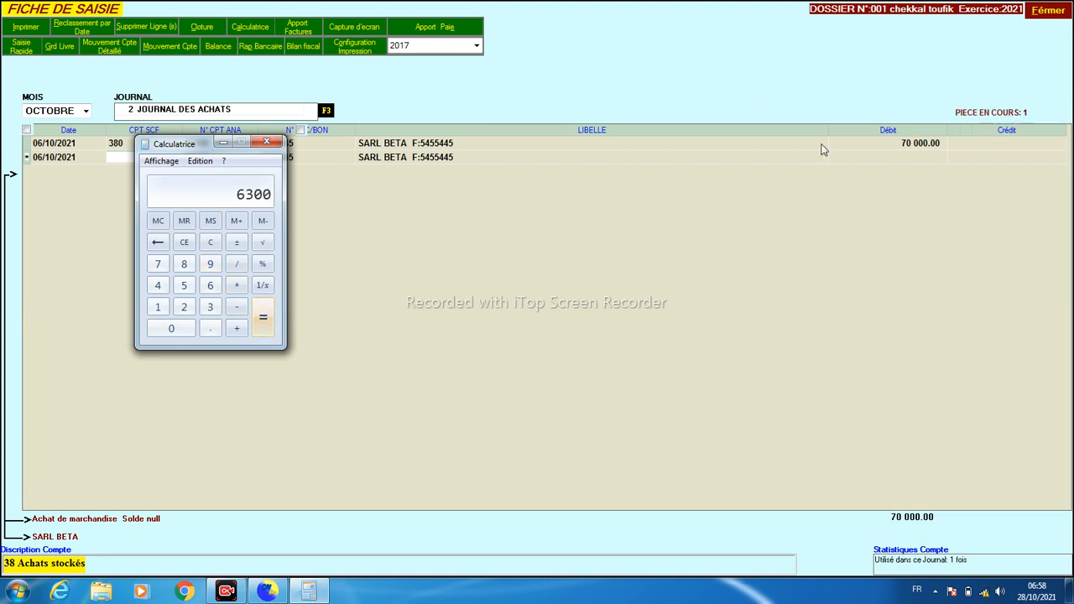
Return to the purchases journal and complete the second line with account 4456 and a debit of 6300.
left_click(884, 167)
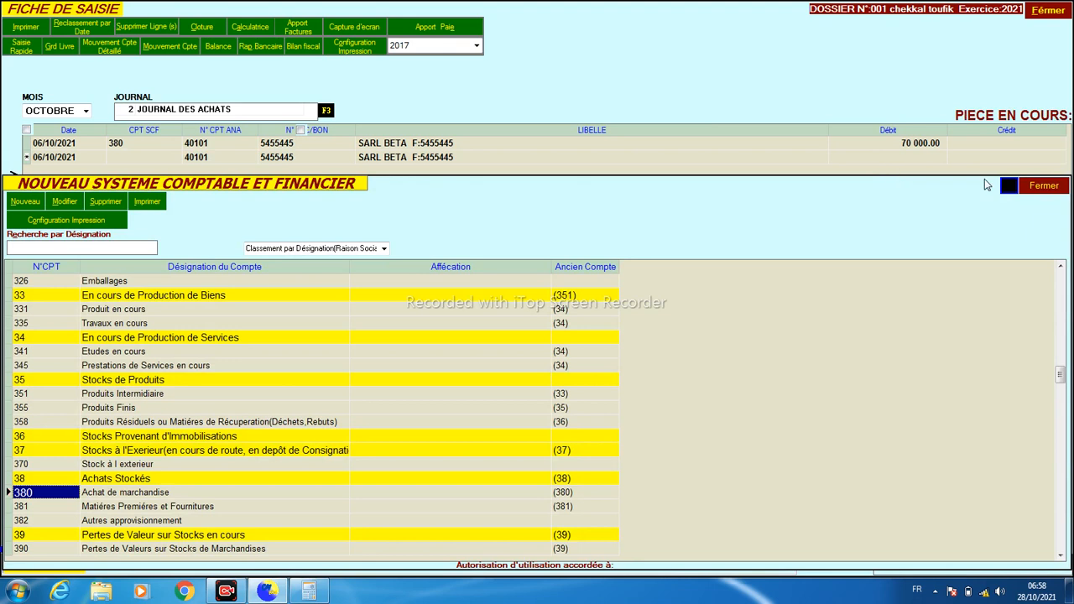
left_click(1045, 187)
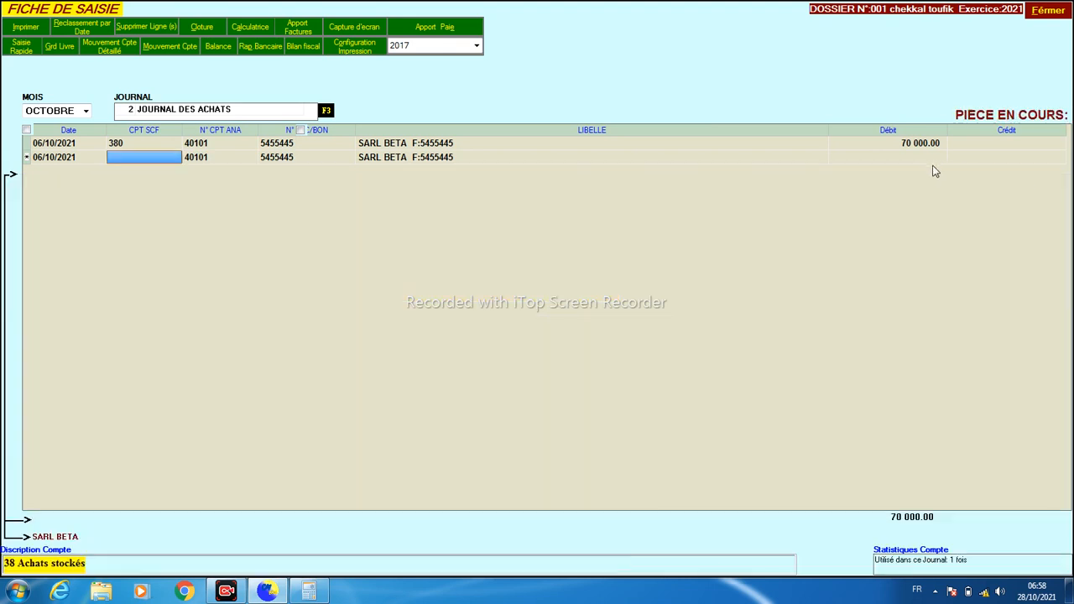
type("4456")
key("Return")
key("Return")
key("Return")
key("Return")
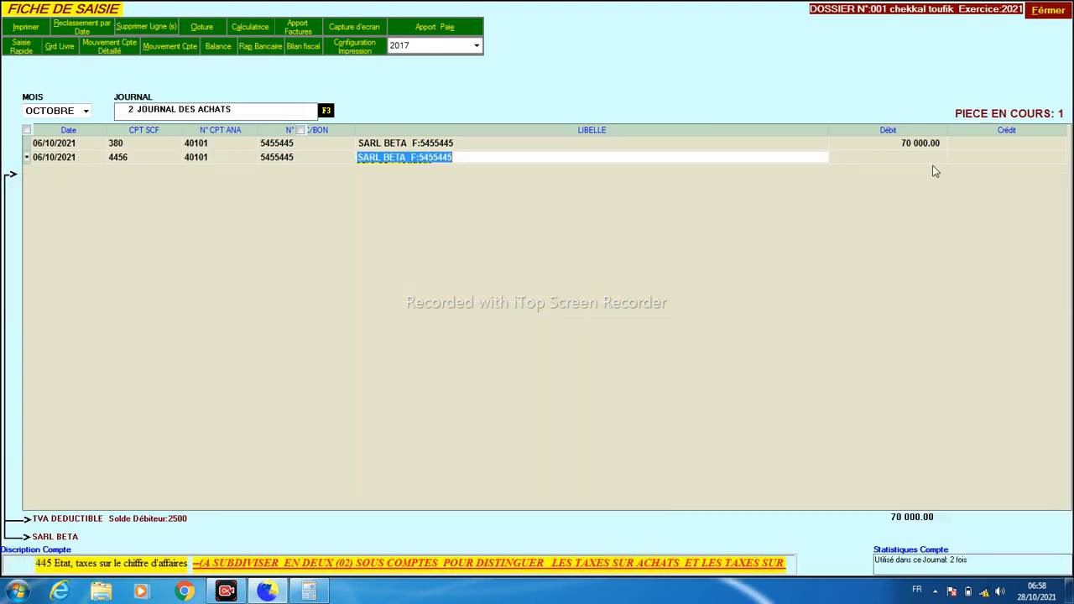
type("6300")
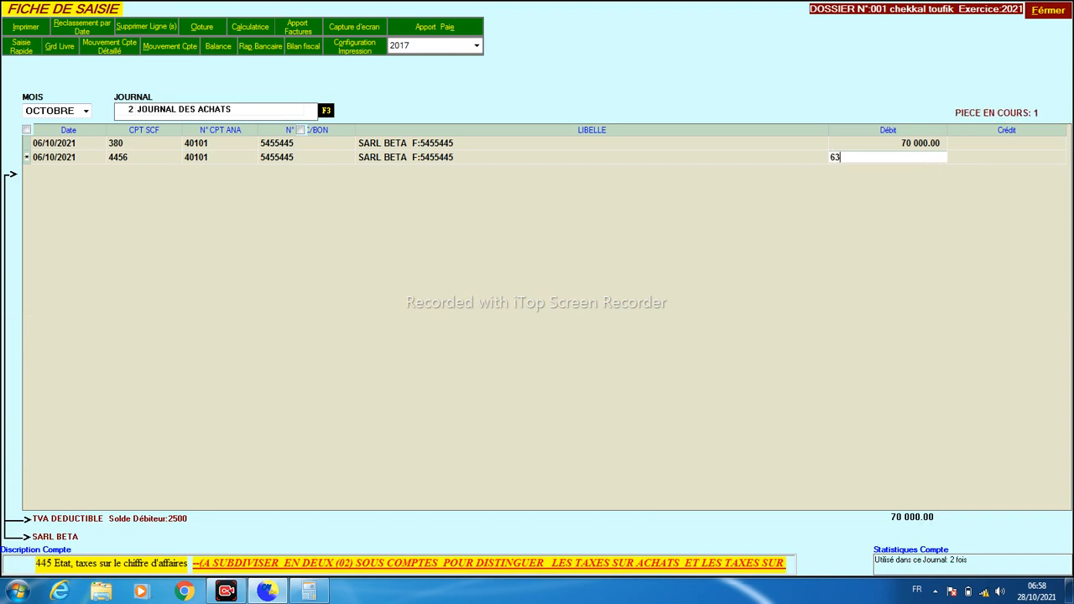
key("Return")
key("Return")
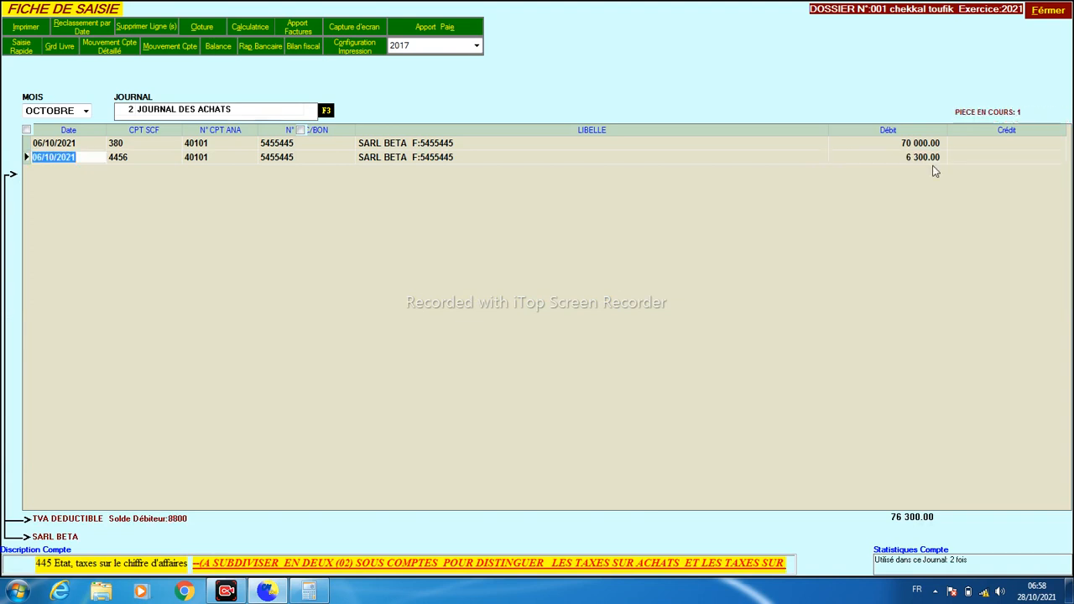
Start a third line for the SARL BETA invoice 5455445 on 06/10/2021 with account 4455.
key("Return")
key("Return")
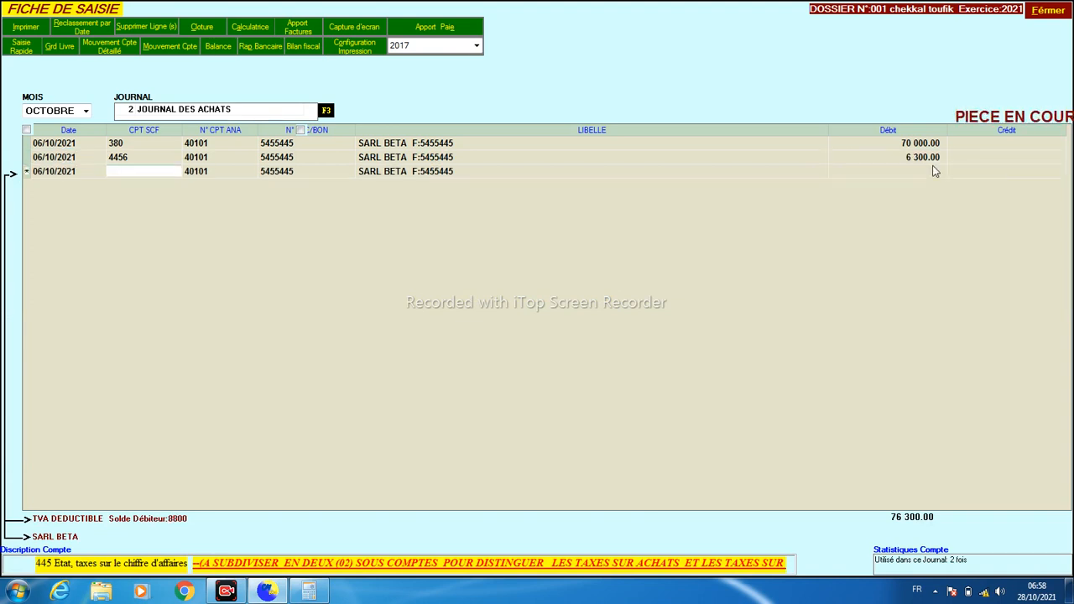
type("4455")
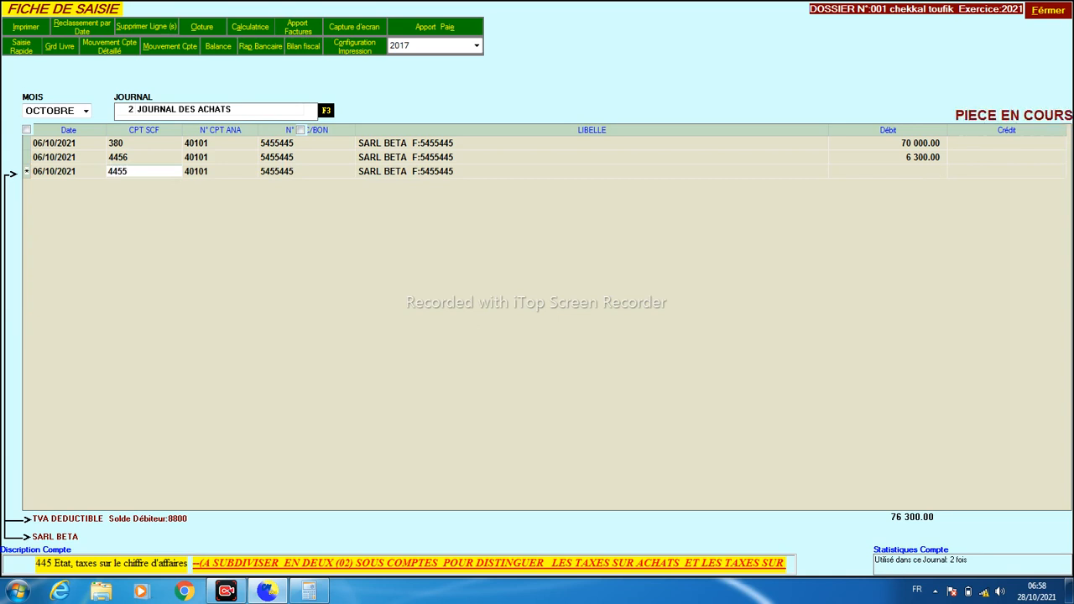
key("Return")
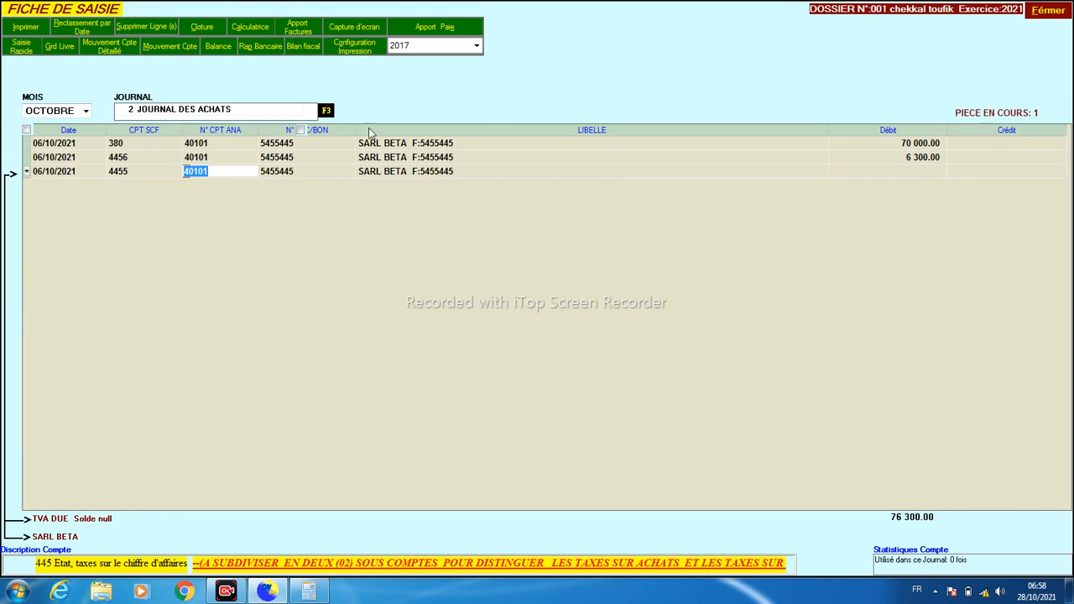
Change the third line's account to 4458 and enter a debit of 500 for supplier 40101, invoice 5455445.
left_click(124, 172)
type("4")
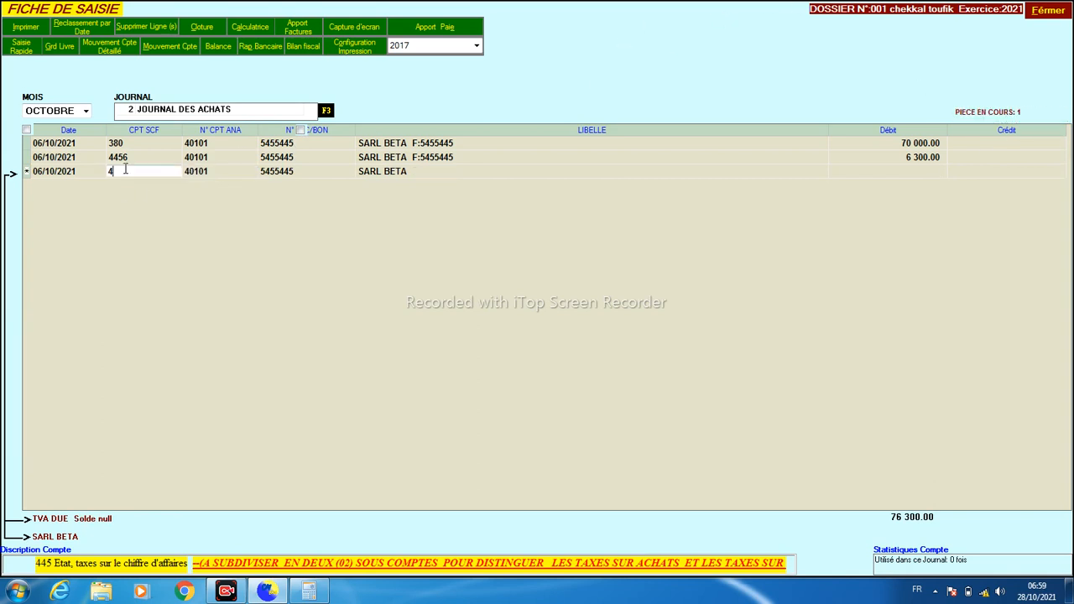
type("455")
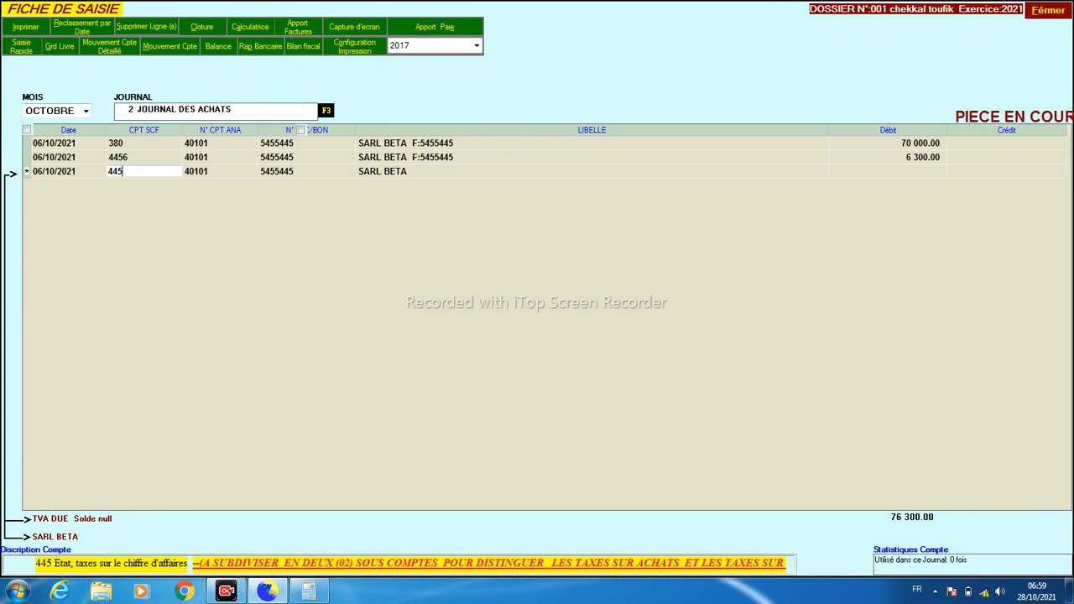
key("Return")
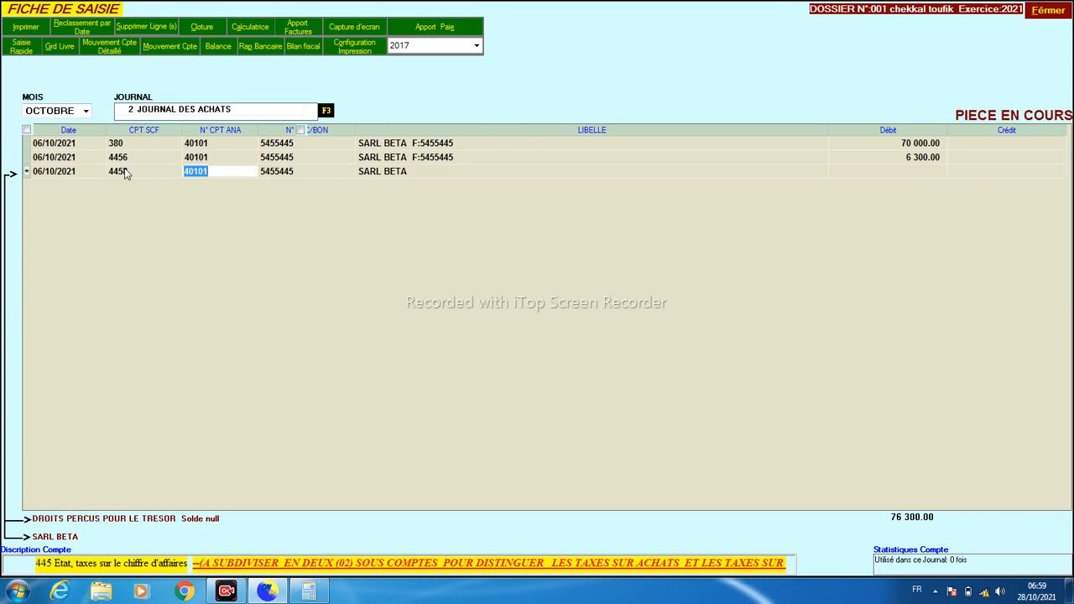
key("Return")
key("Return")
type("500")
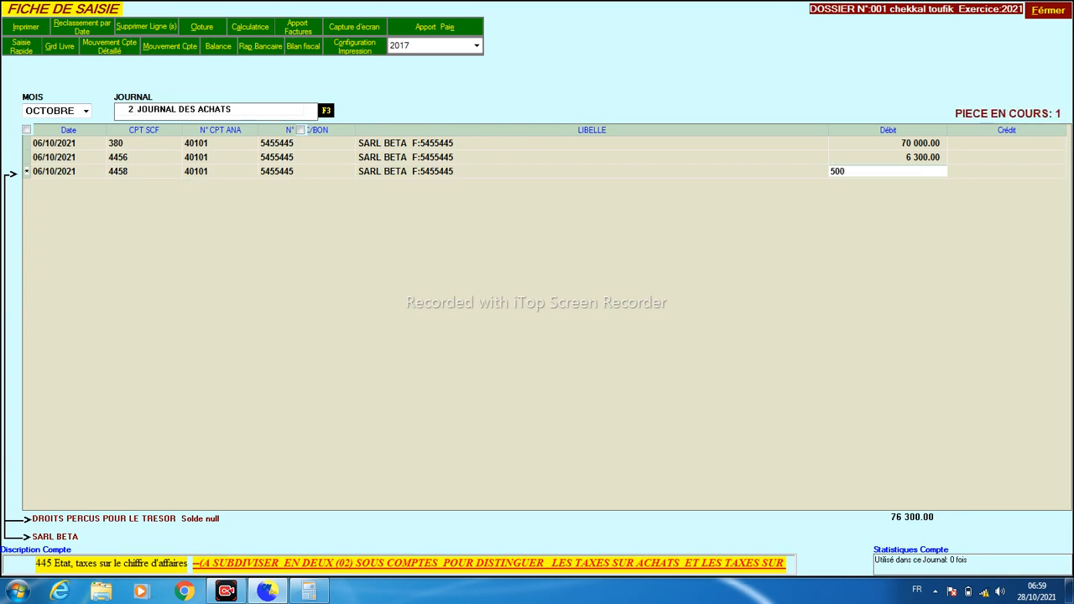
key("Return")
key("Return")
Add the supplier line for the same invoice on account 401, analytic account 40101, with a credit of 7600.
key("Return")
type("401")
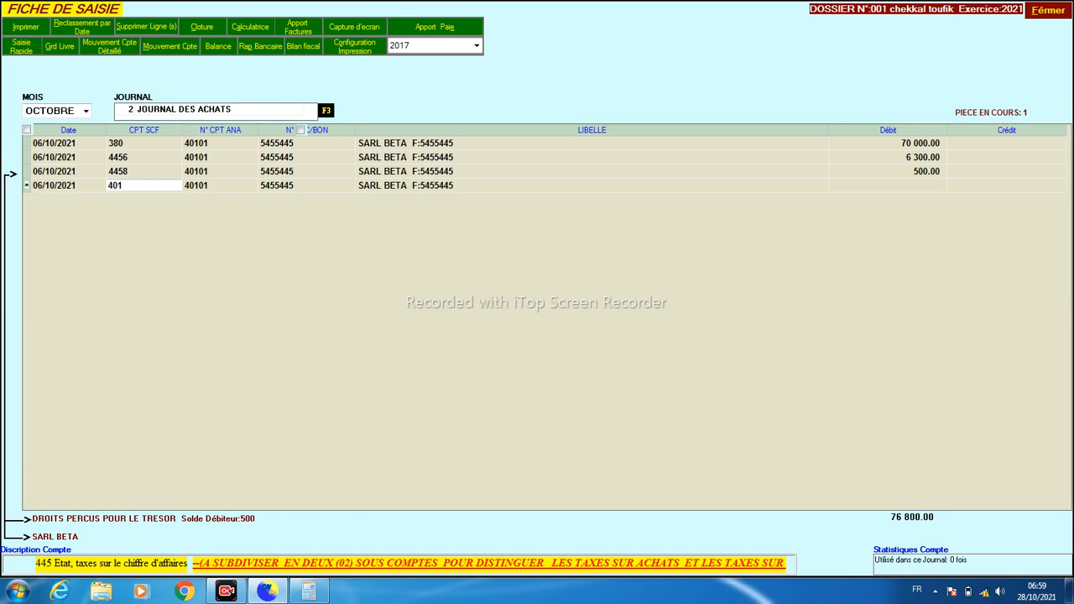
key("Return")
key("Return")
key("Return")
key("Return")
key("Return")
type("7600")
key("Return")
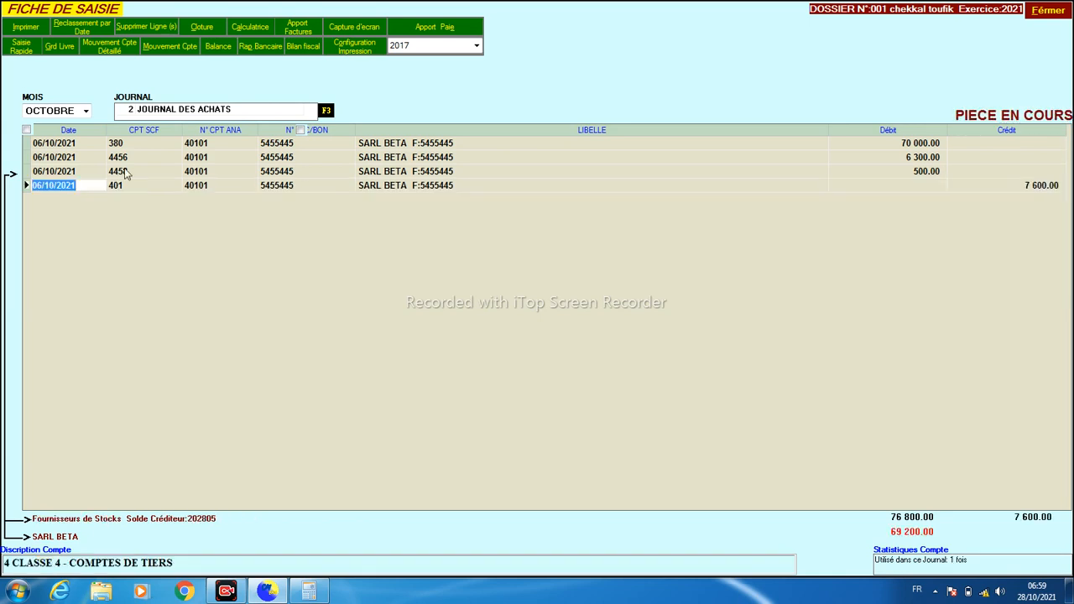
Change the credit of the account 401 line to 78000.
left_click(1018, 188)
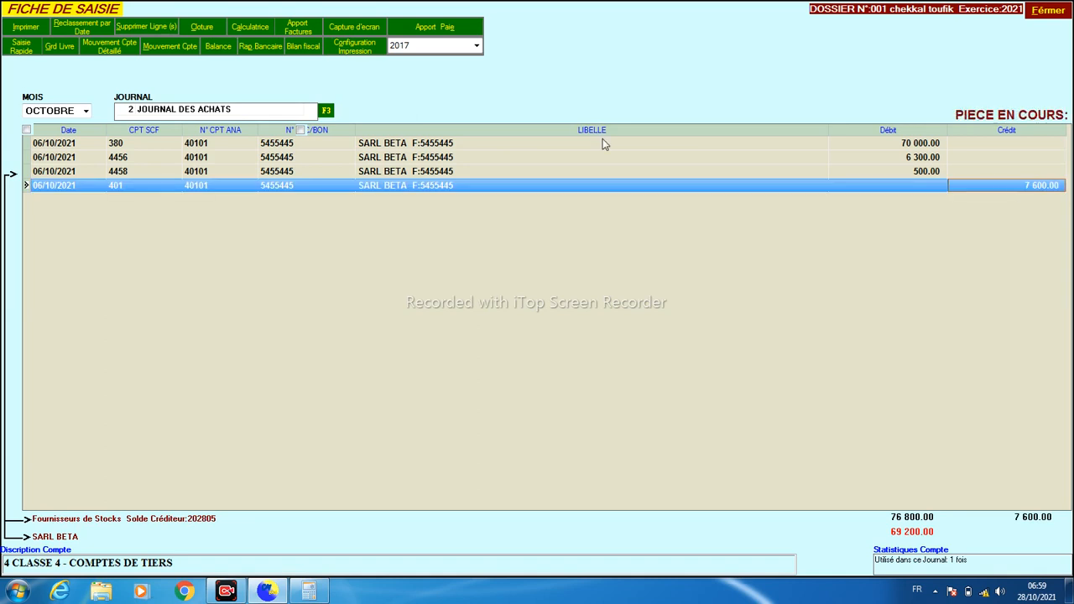
type("7")
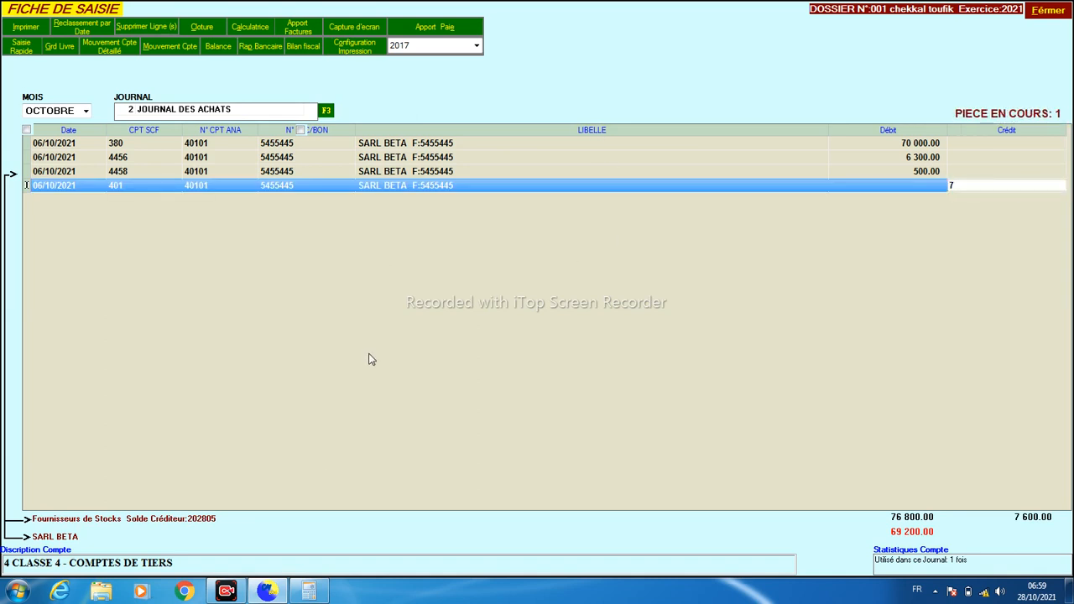
type("8000")
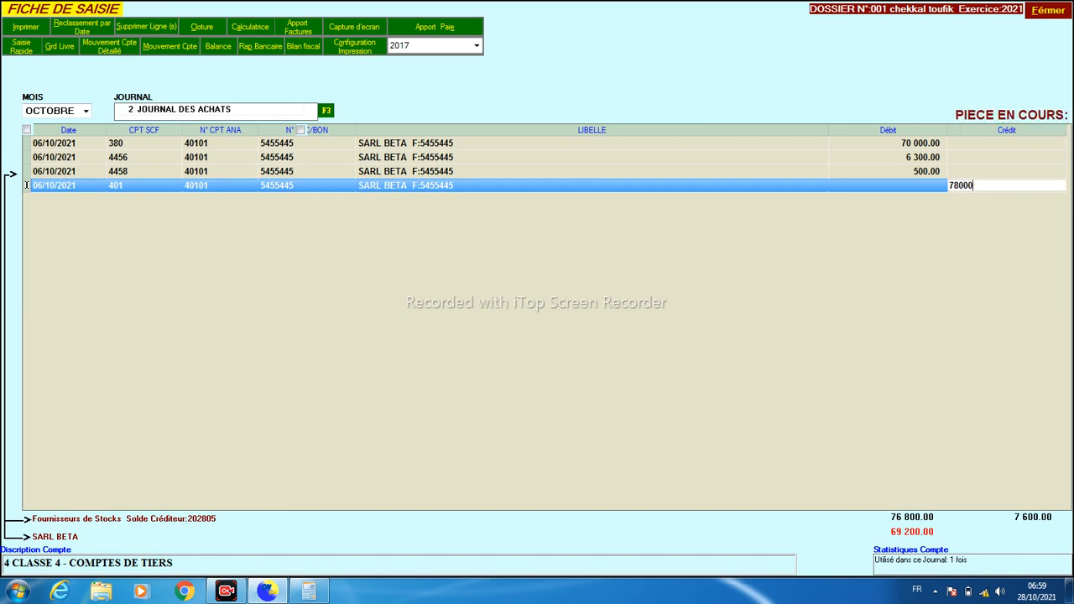
key("Return")
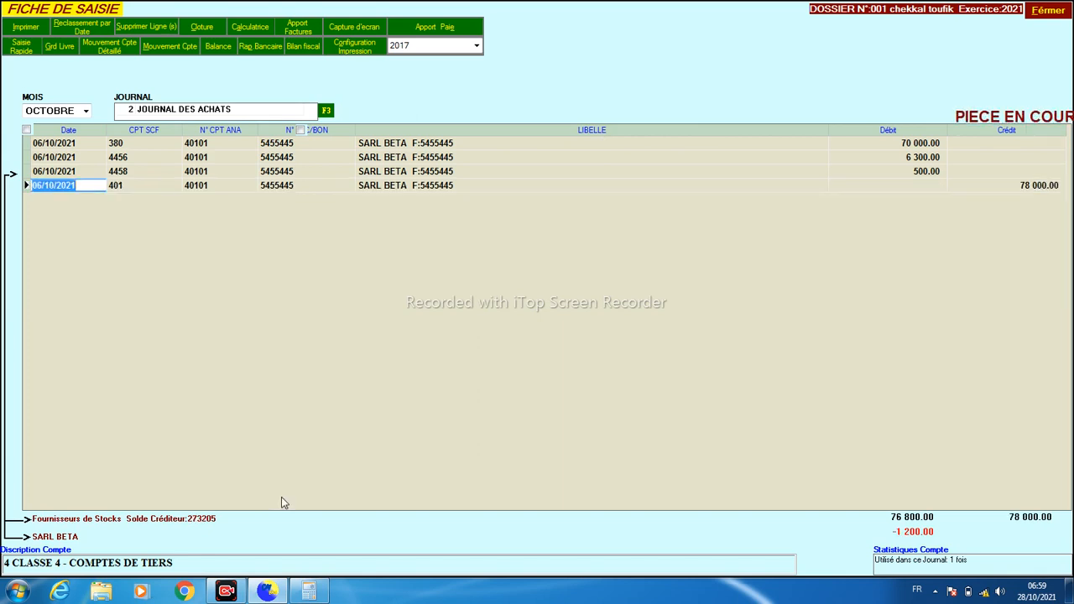
Set the credit of the account 401 line to 76800 to balance the SARL BETA entry.
left_click(983, 185)
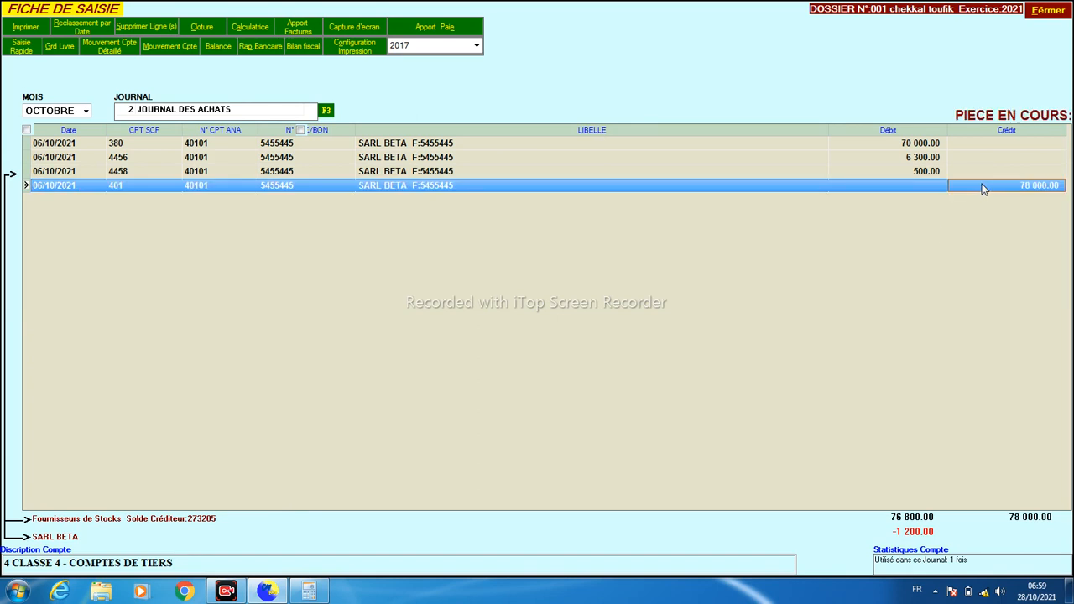
type("76 ")
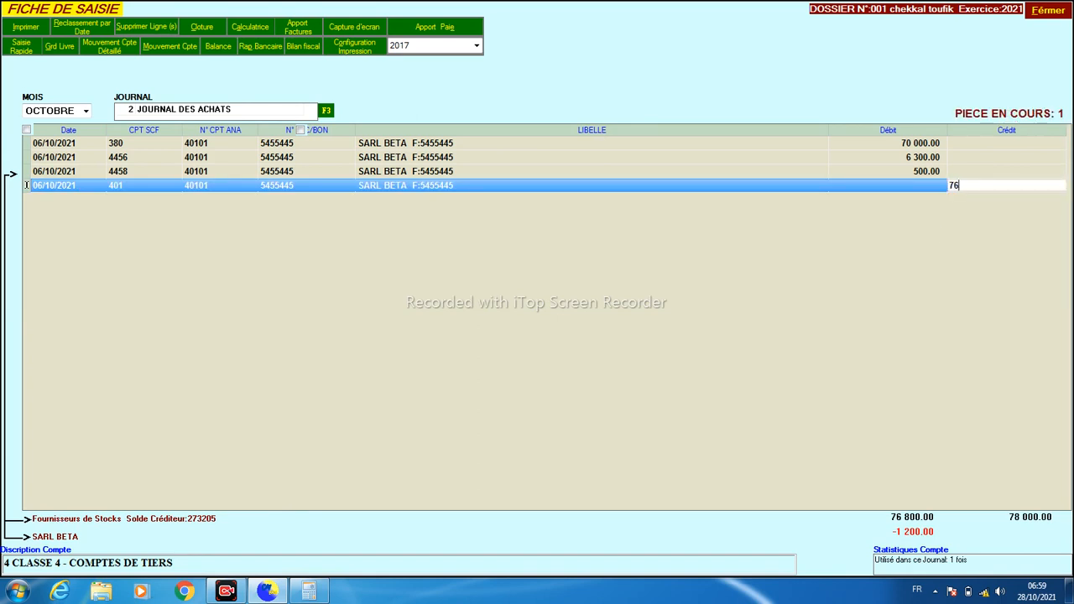
type("800")
key("Return")
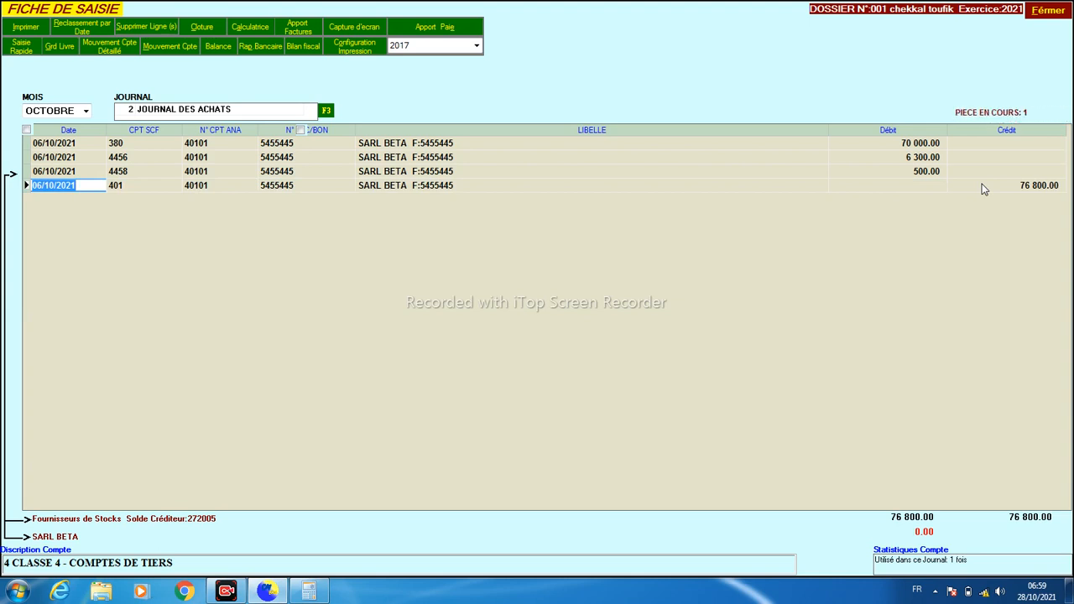
Start a new purchase line dated 06/10/2021 on account 380.
key("Return")
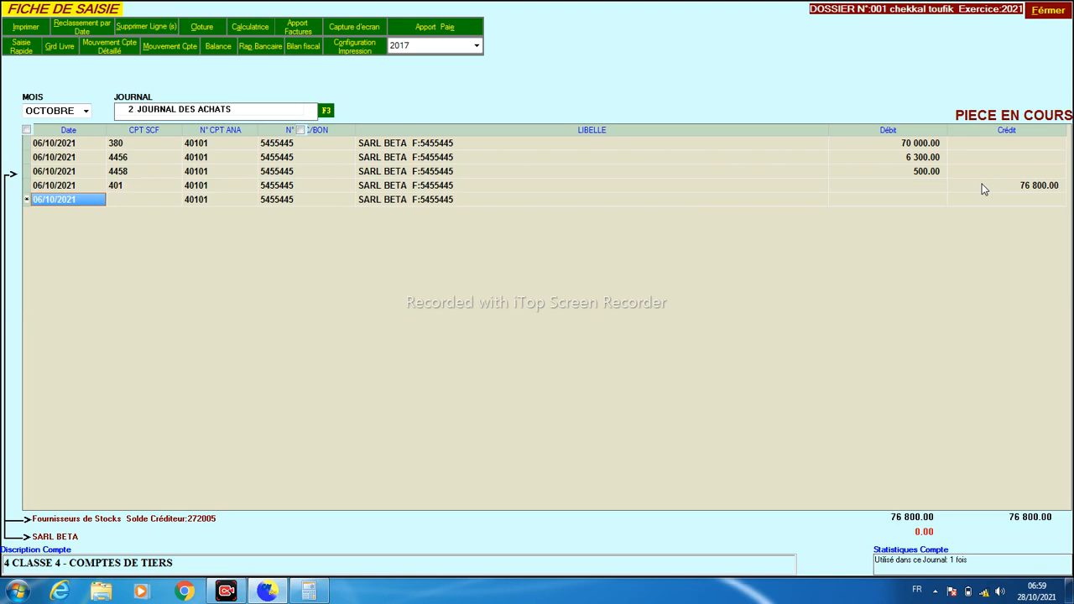
key("Return")
type("30")
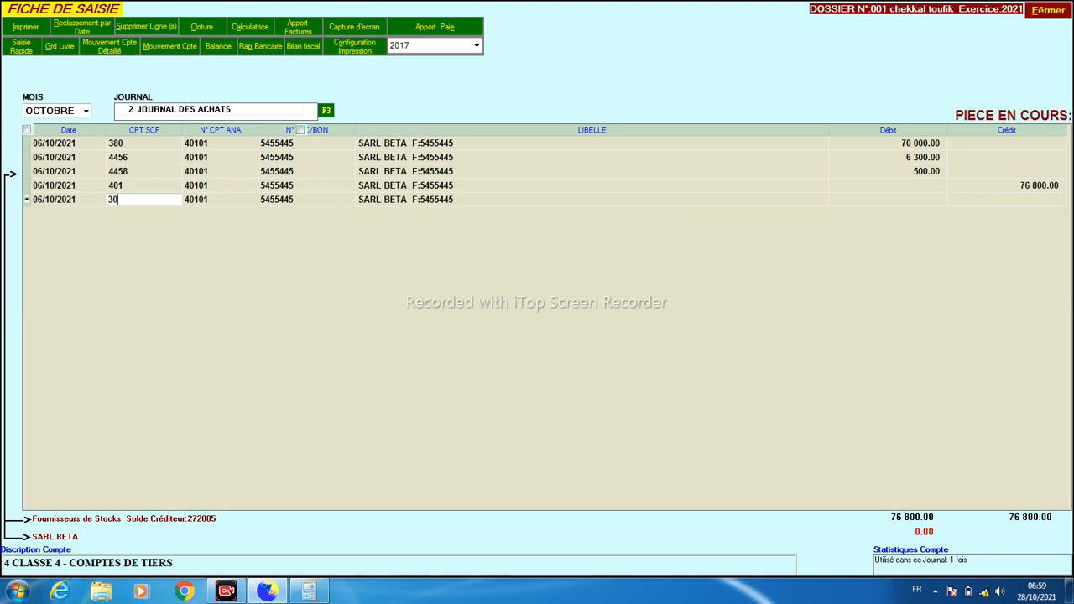
key("BackSpace")
type("80")
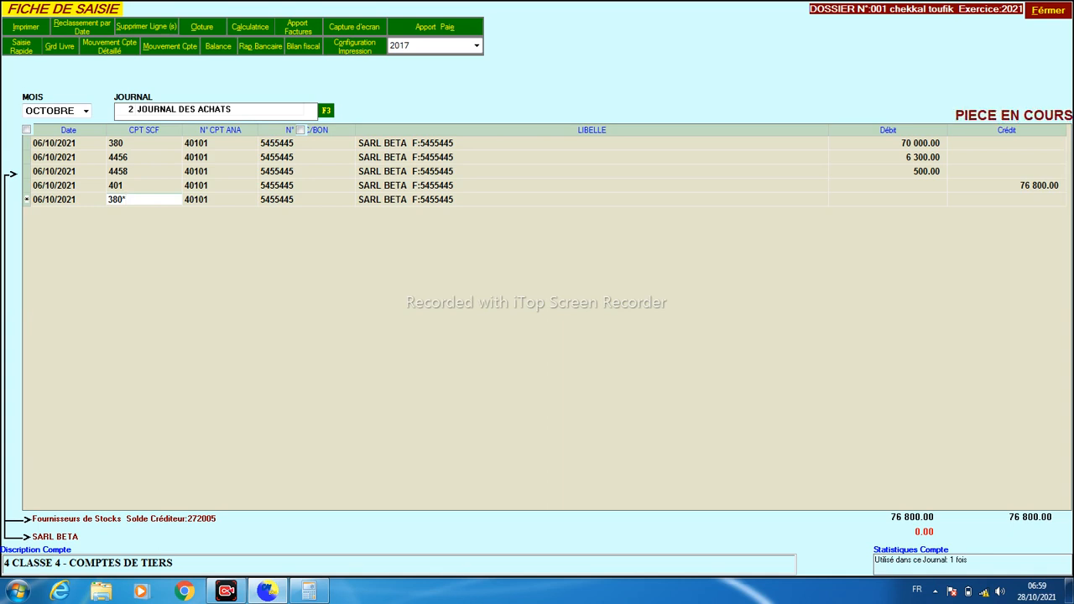
key("Return")
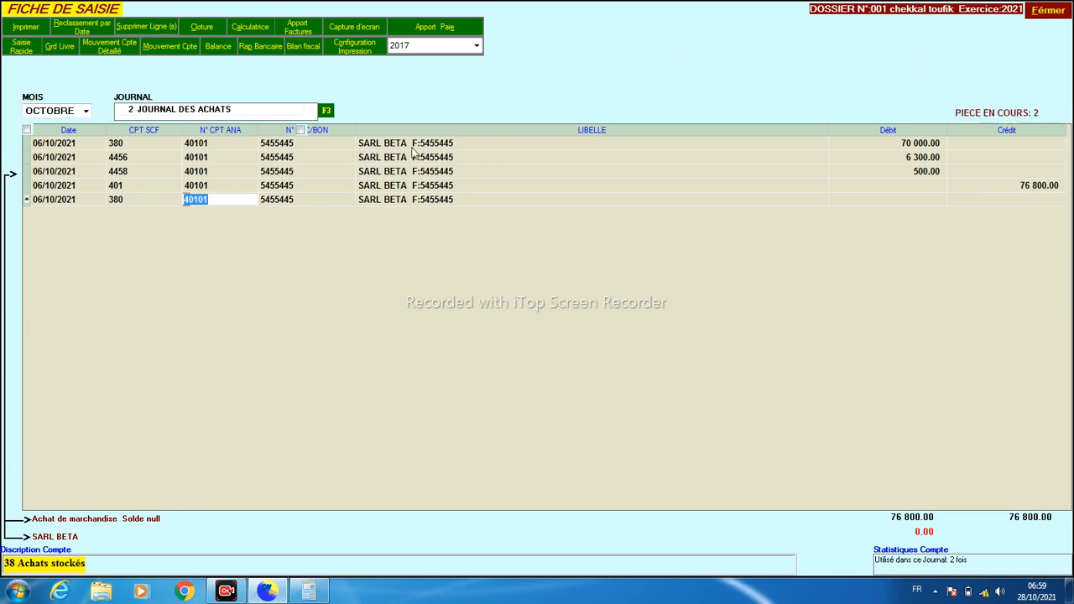
Open the analytic file from the new line's analytic account and start a new record numbered 40104.
double_click(216, 199)
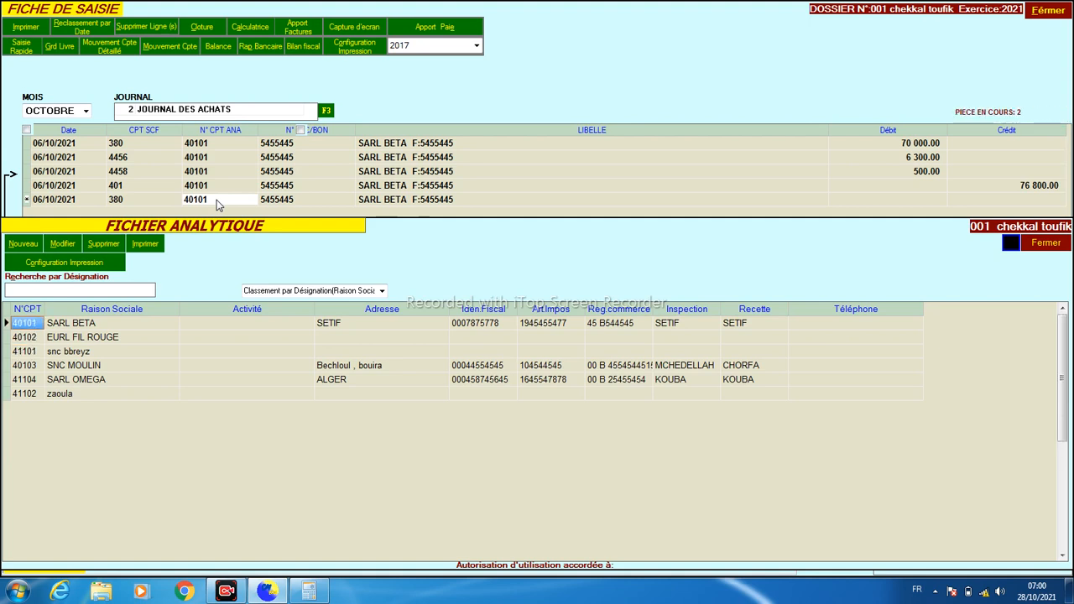
key("Down")
key("Down")
key("Down")
key("Down")
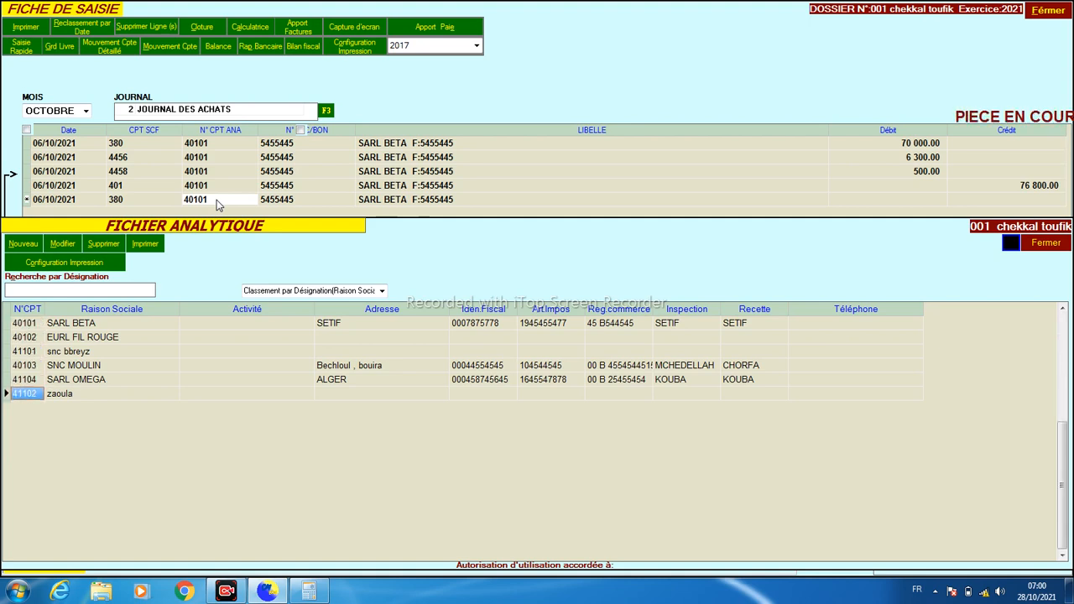
type("40103")
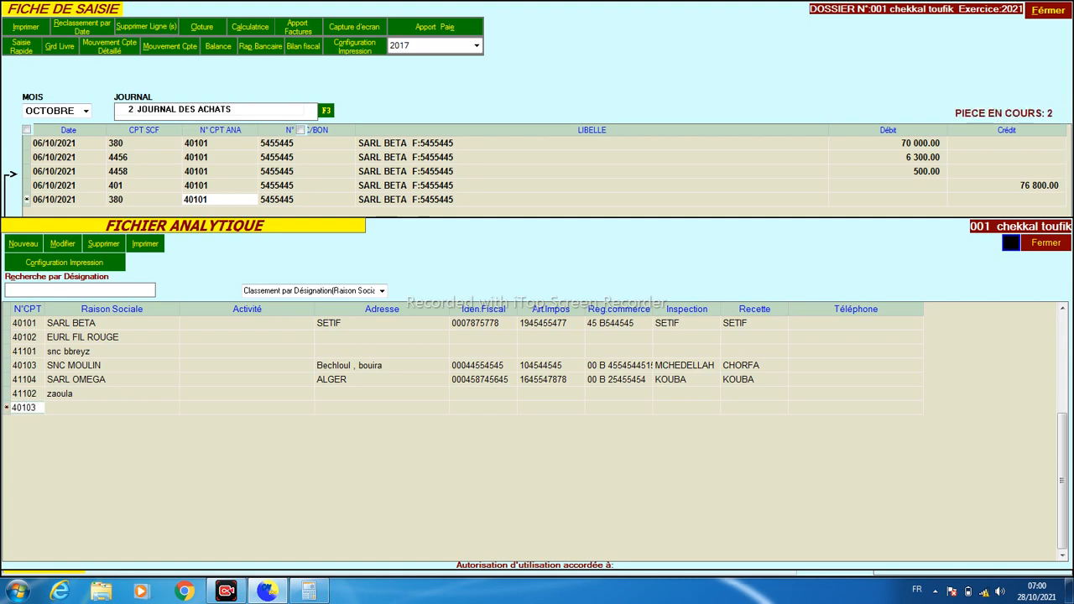
key("shift+Left")
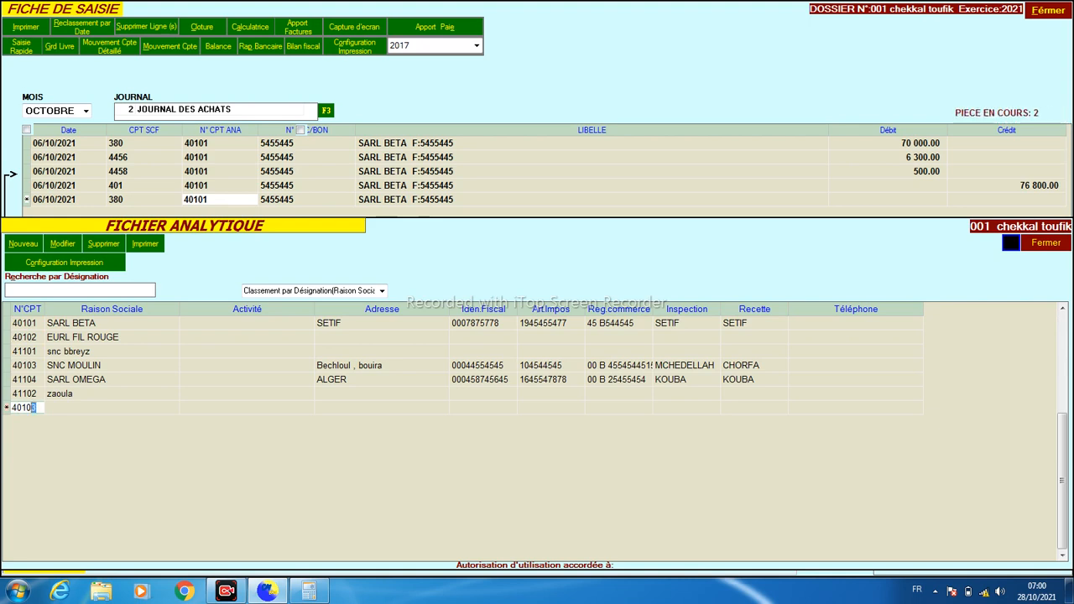
key("Tab")
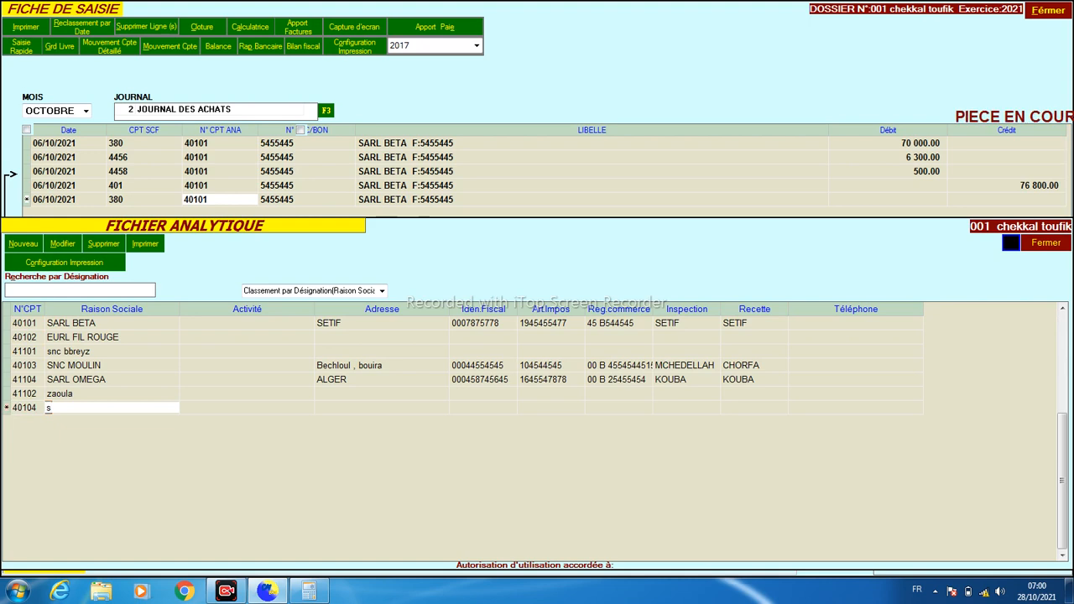
Name analytic account 40104 BETA OMEA, leave its other details blank, and insert it into the purchase line.
type("s")
key("BackSpace")
type("BETA OMEA")
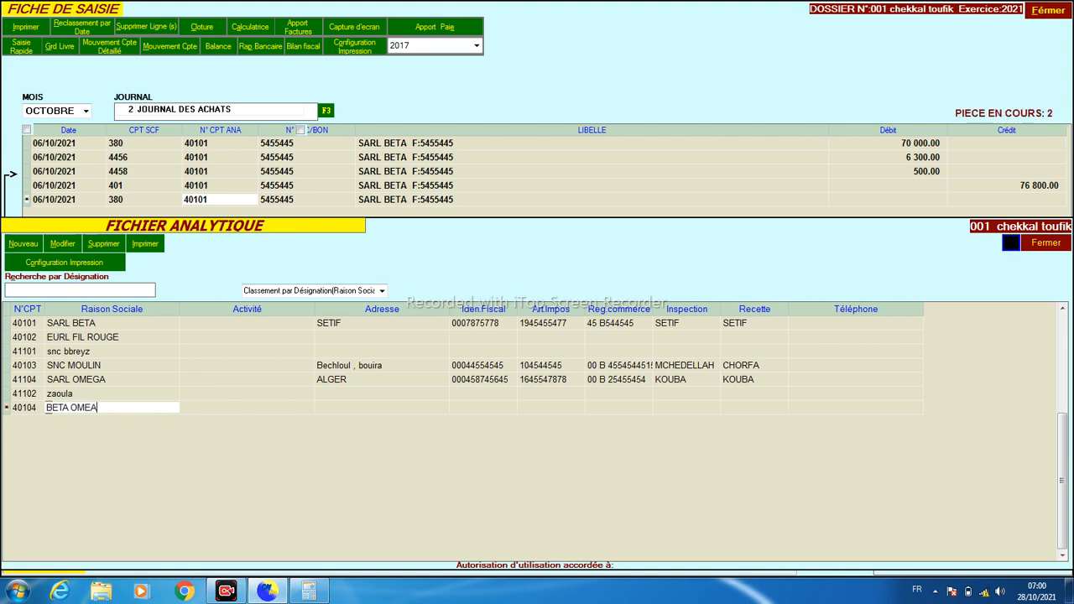
key("Return")
key("Return")
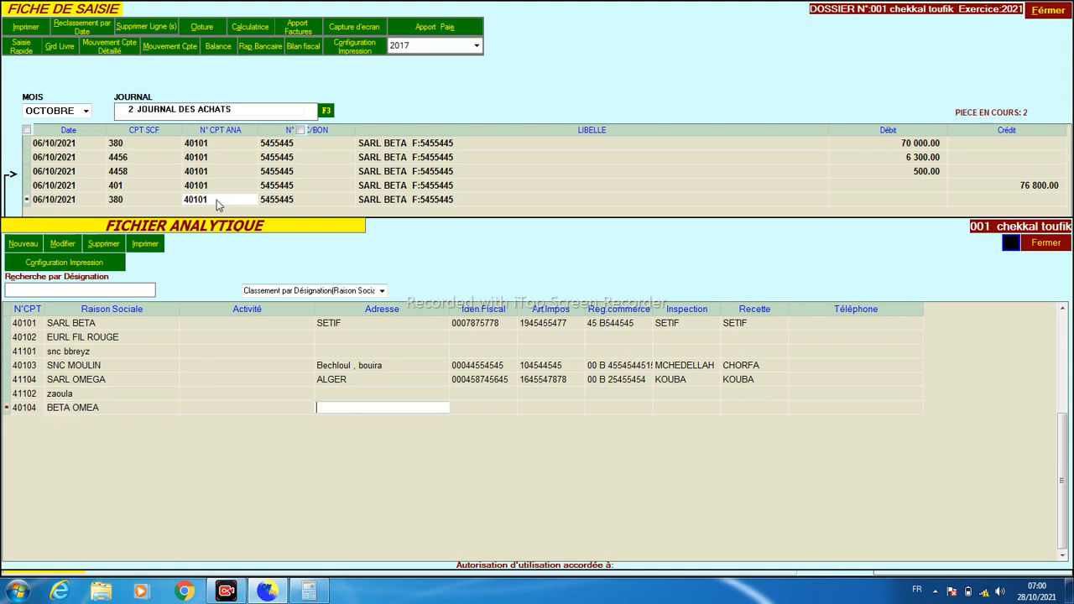
key("Return")
key("Return")
key("Return")
key("Return")
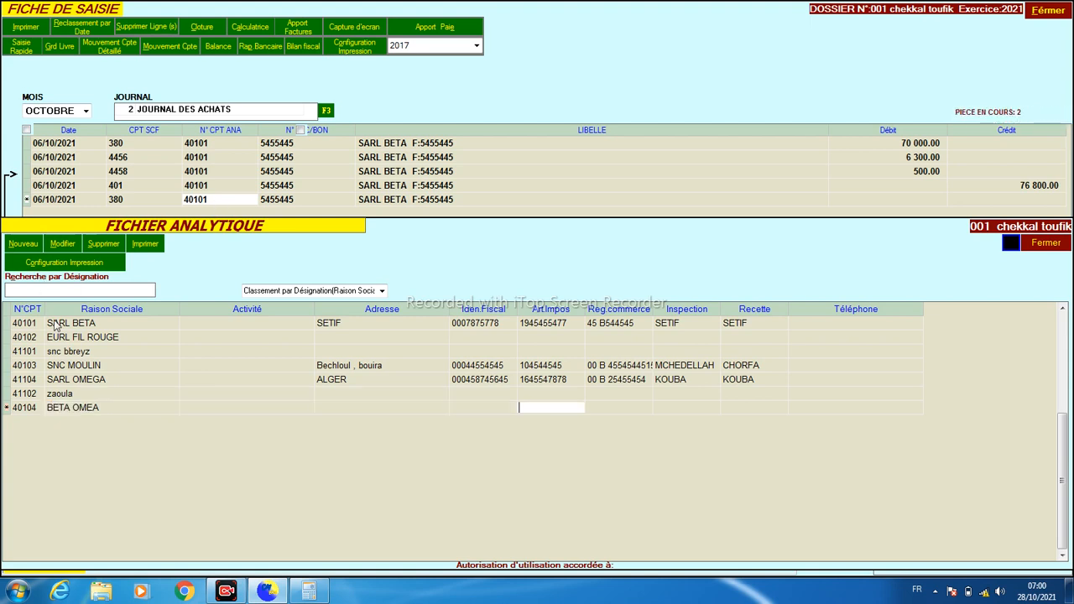
key("Return")
key("Return")
key("Return")
key("Return")
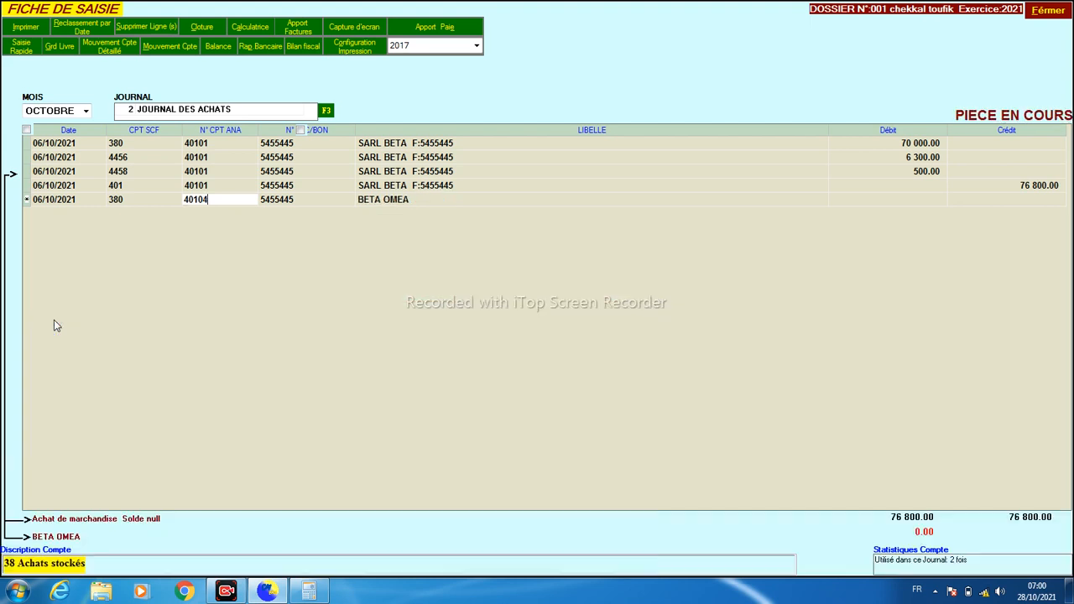
Complete the BETA OMEA purchase line with invoice number 5455445 and a debit of 80000.
key("Return")
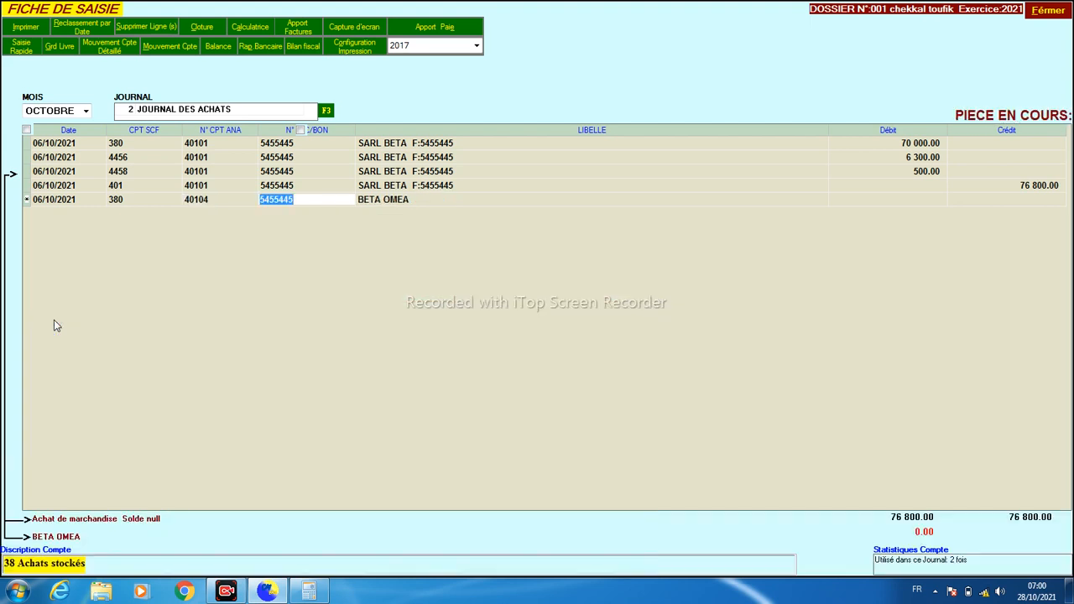
key("Return")
key("Return")
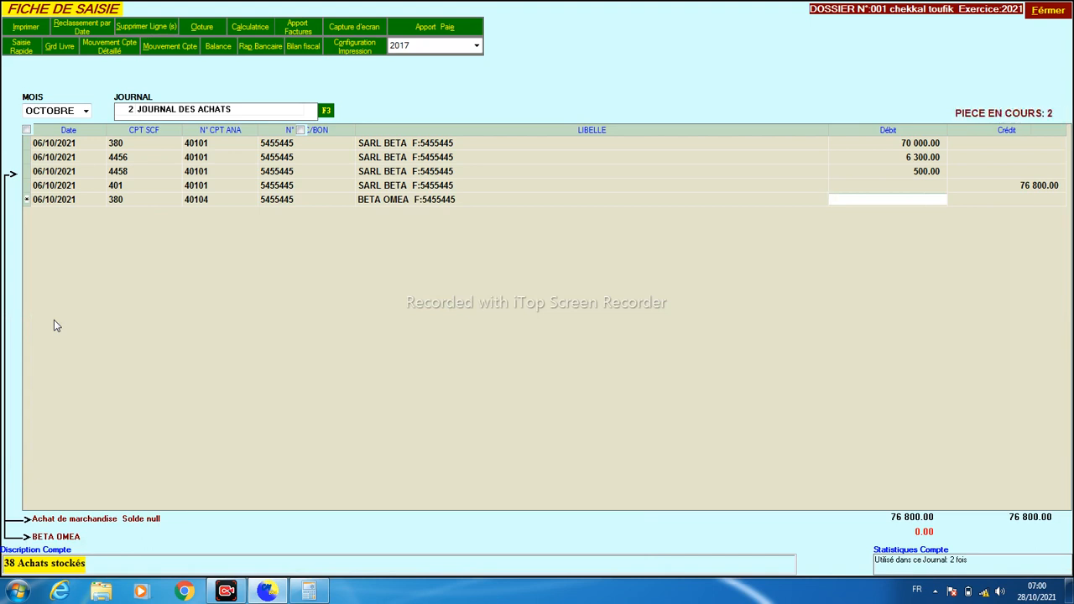
type("80000")
key("Return")
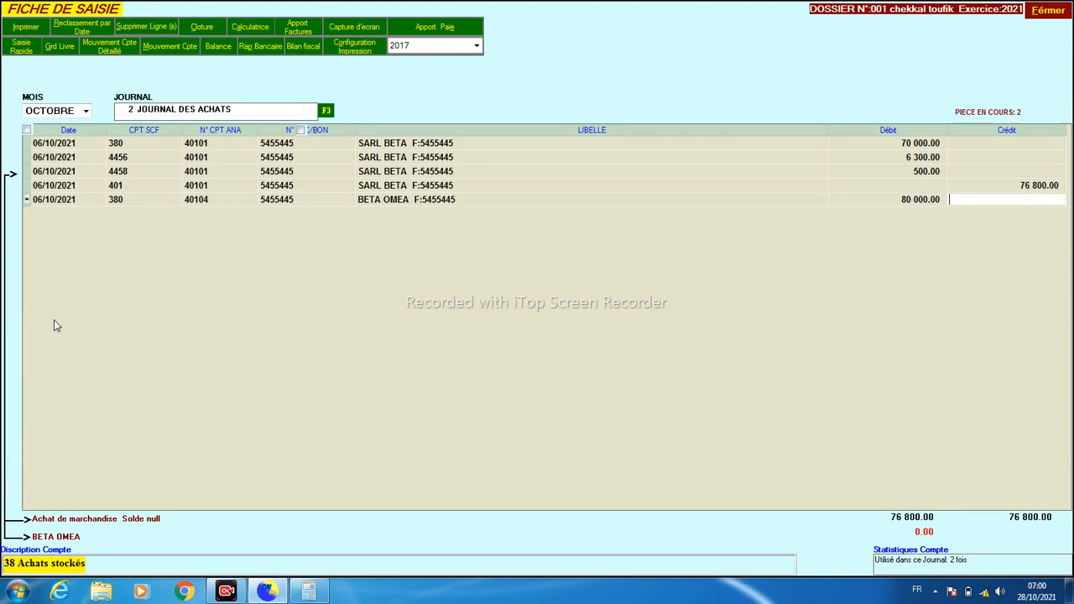
key("Return")
Start the BETA OMEA VAT line on account 4456 and switch to the Windows calculator.
key("Return")
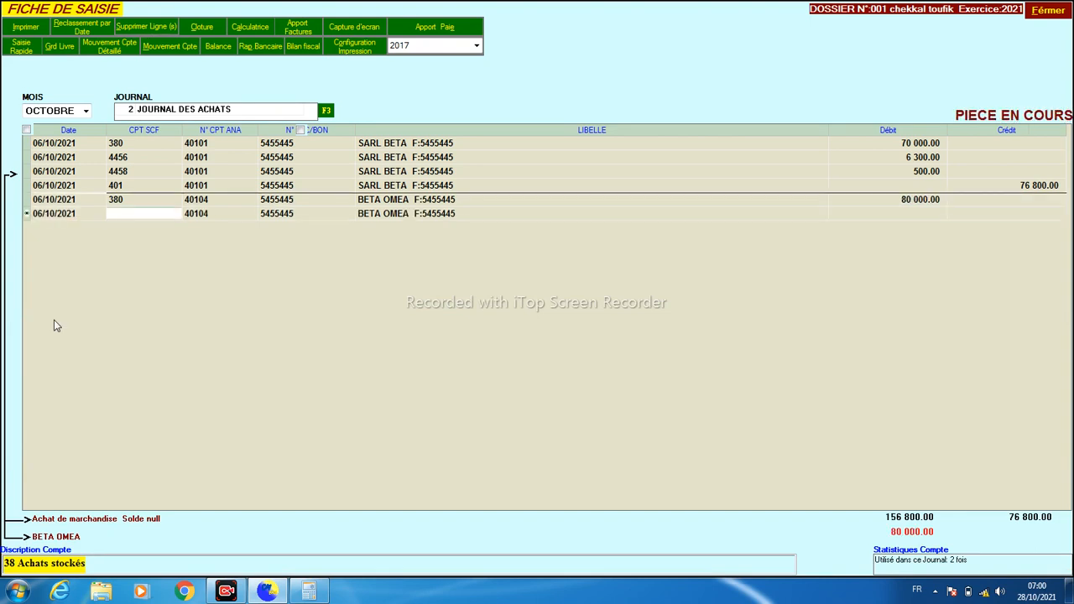
type("4456")
key("Return")
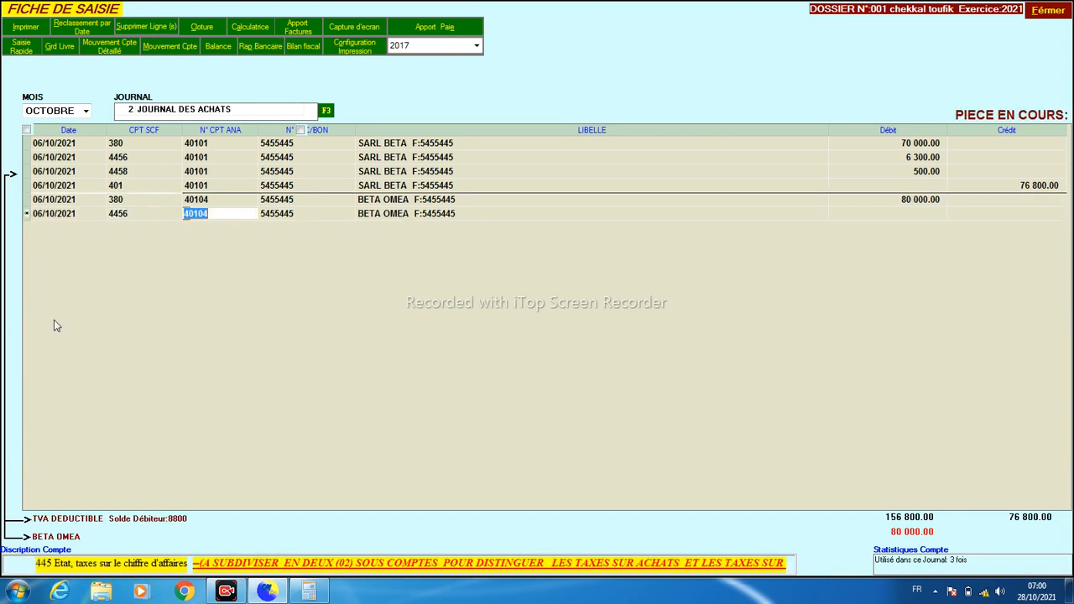
left_click(309, 592)
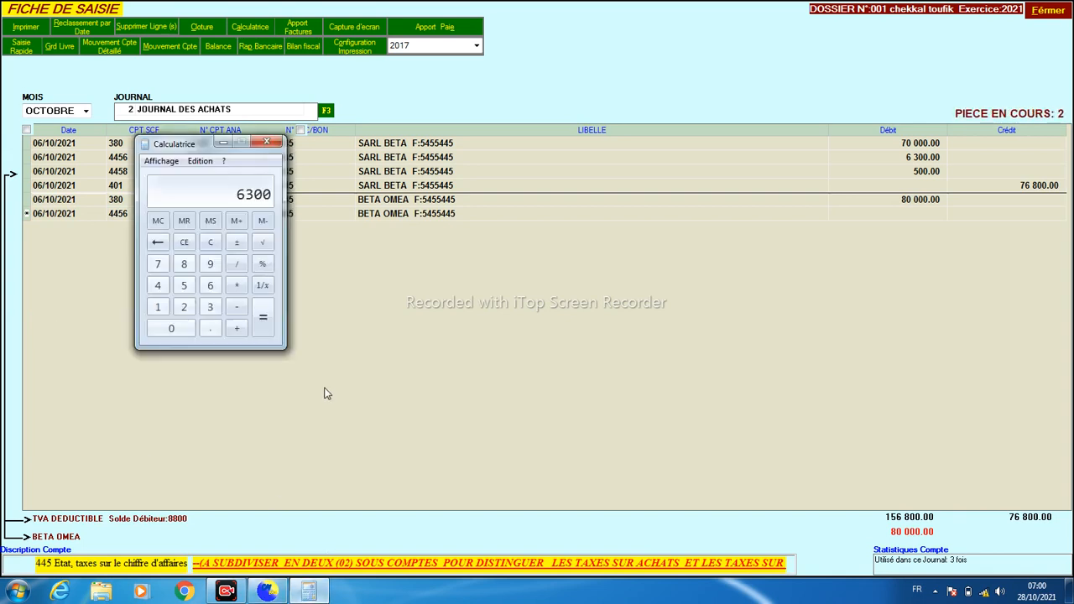
Clear the calculator and compute the BETA OMEA VAT as 80000 times .19.
left_click(211, 243)
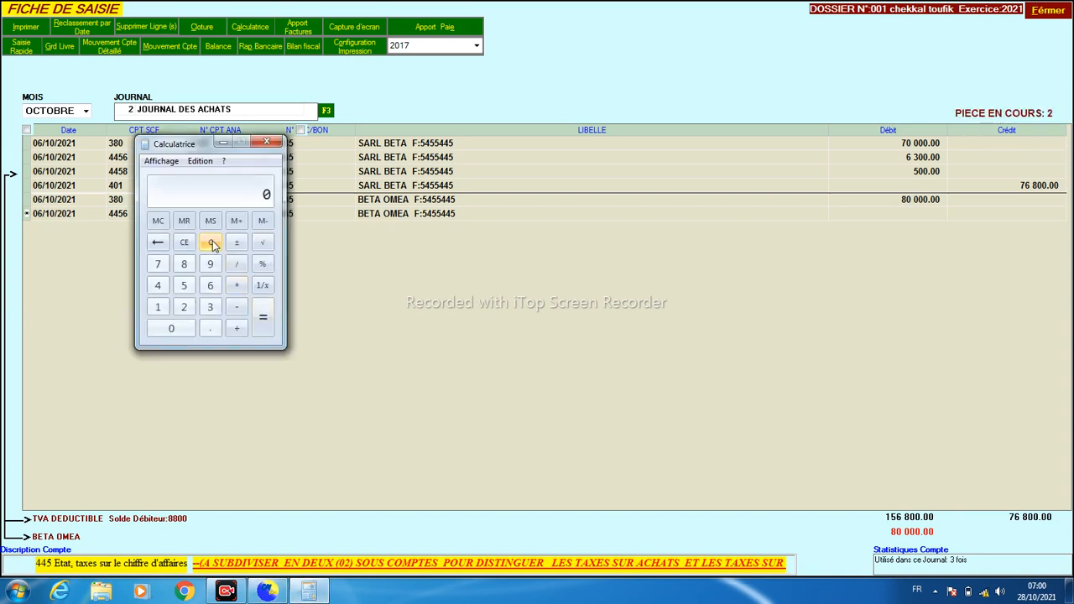
left_click(183, 263)
type("0000")
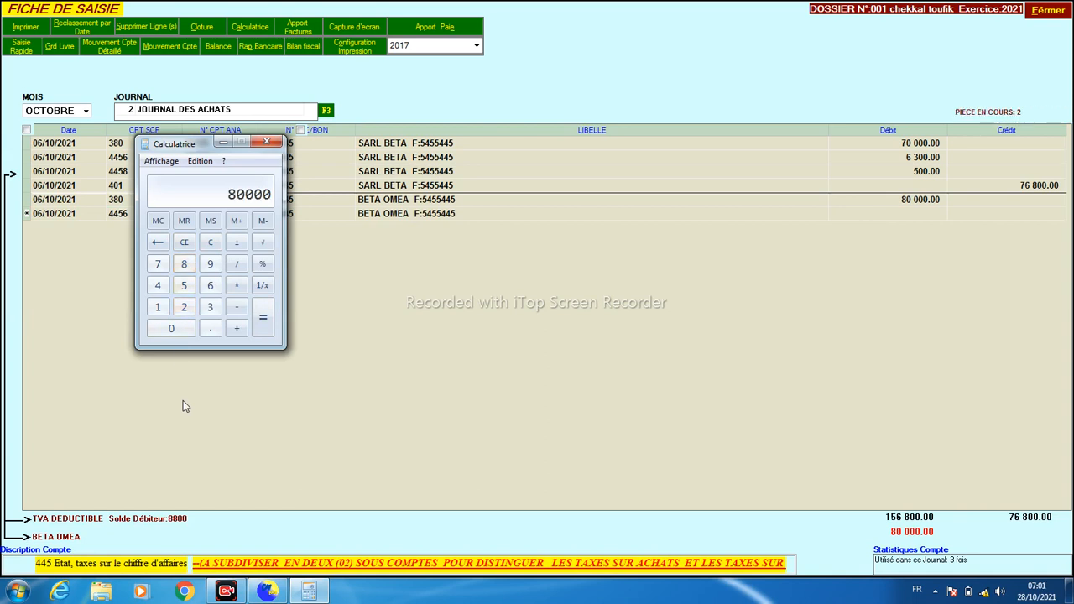
left_click(237, 286)
left_click(209, 328)
left_click(157, 306)
left_click(211, 265)
left_click(262, 317)
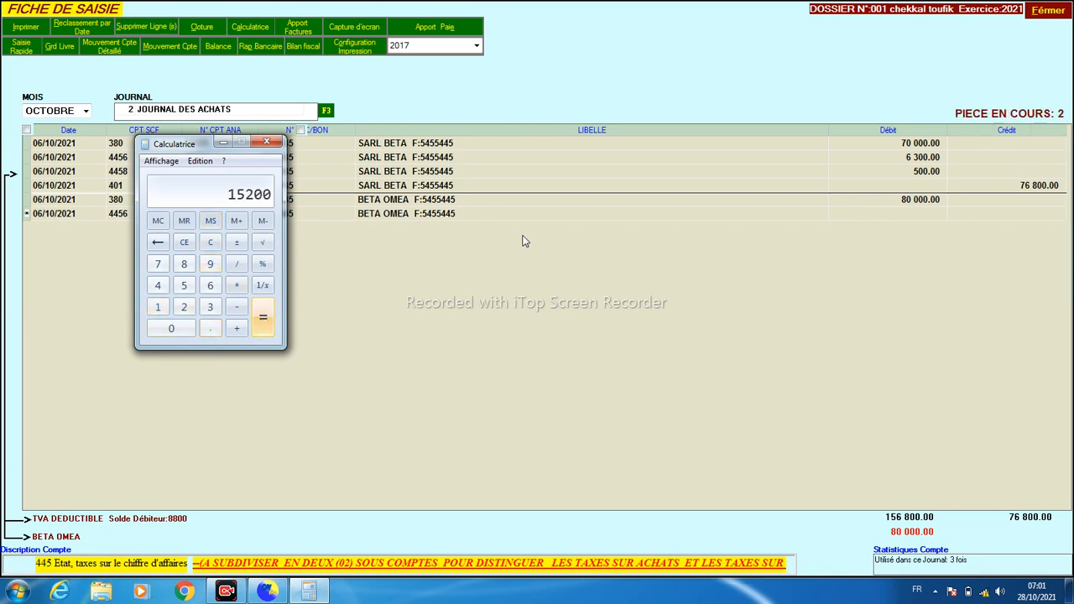
Enter a debit of 15200 on the BETA OMEA VAT line and validate the line.
left_click(910, 216)
type("15200")
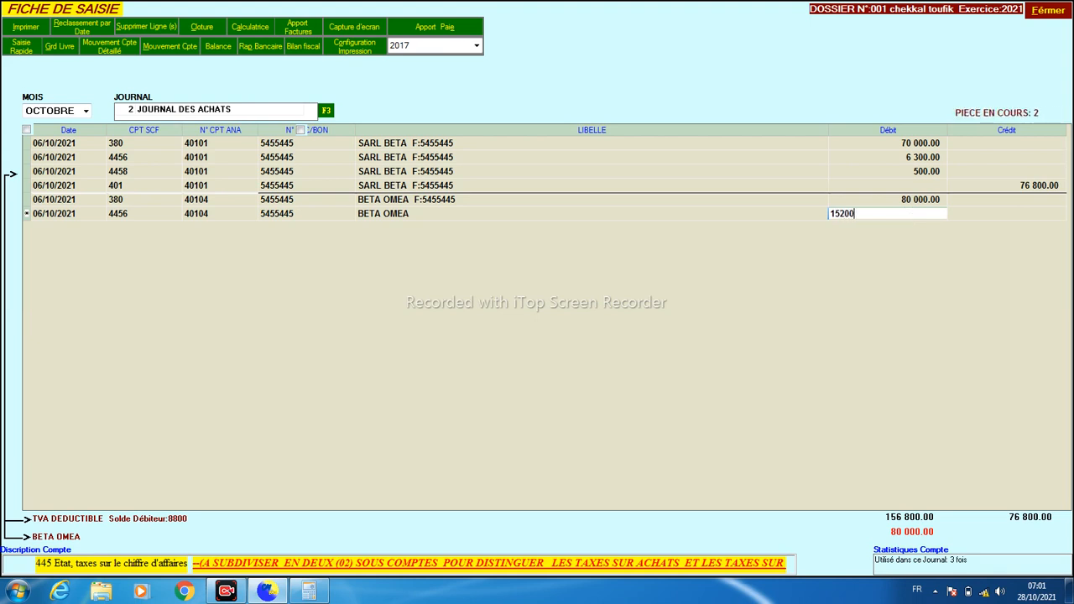
key("Return")
key("Return")
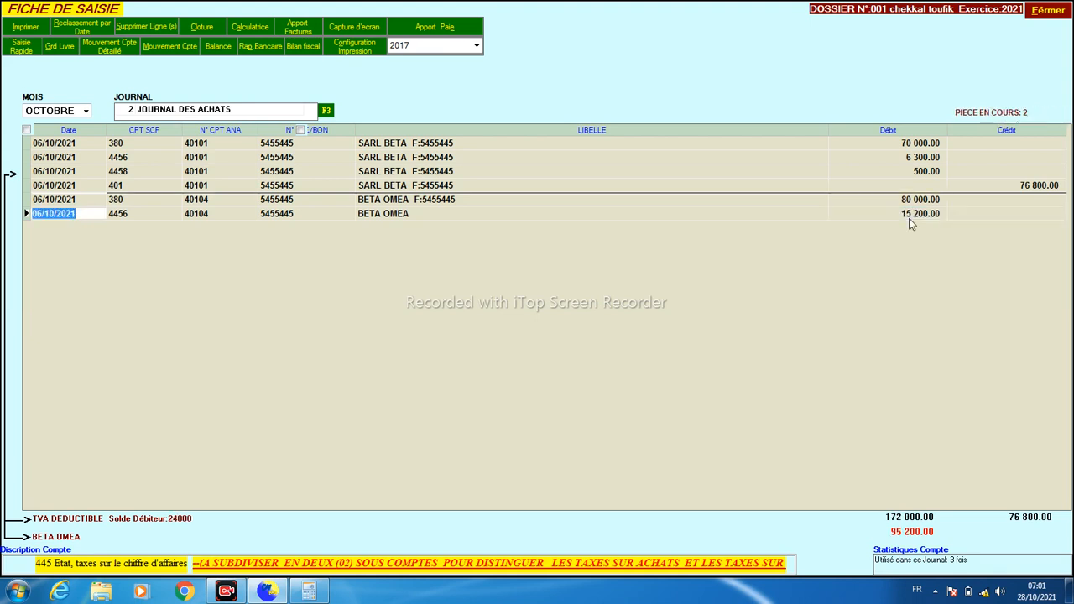
Add the BETA OMEA supplier line on account 401 with a credit of 95200.
type("401")
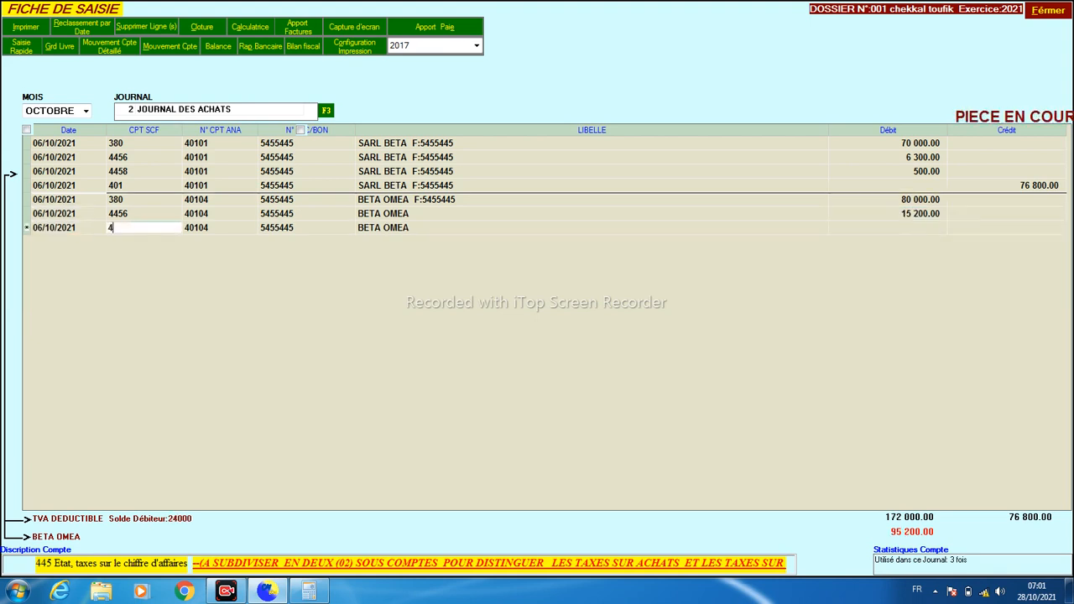
key("Return")
key("Return")
key("Return")
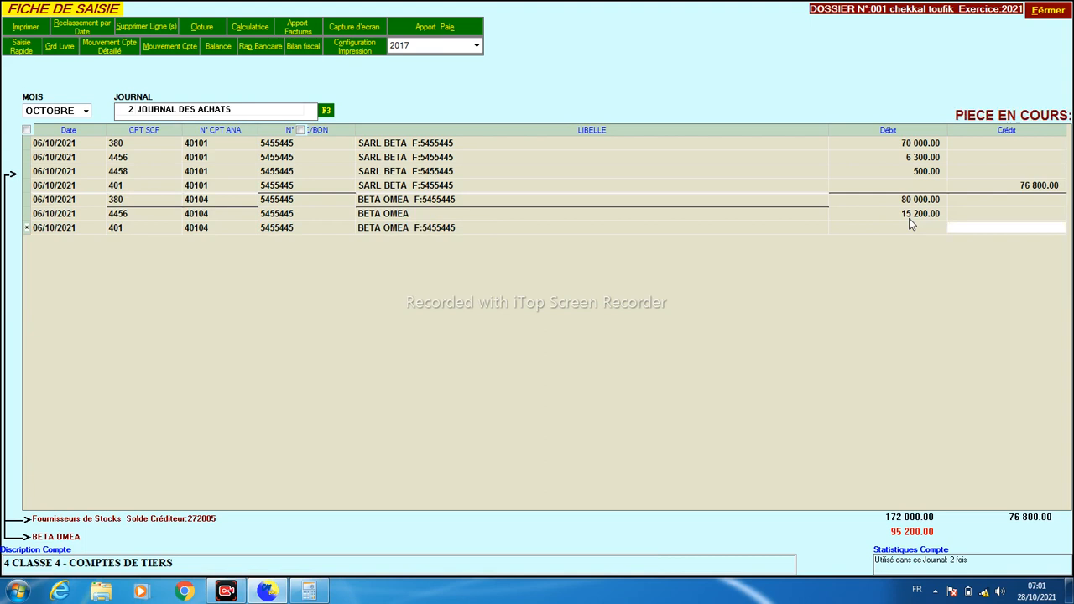
type("95 2")
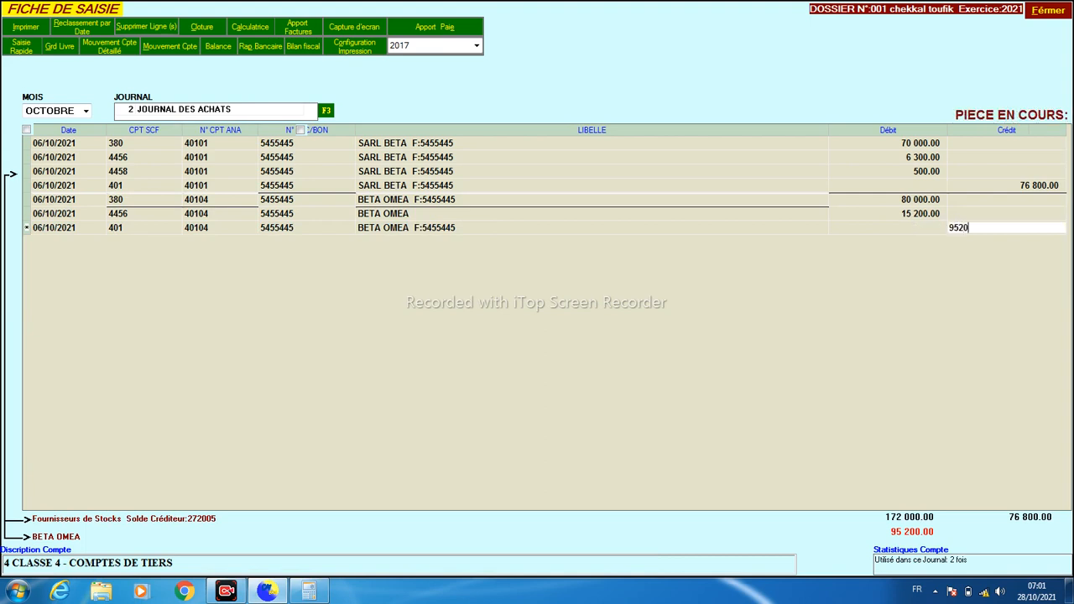
type("00")
key("Return")
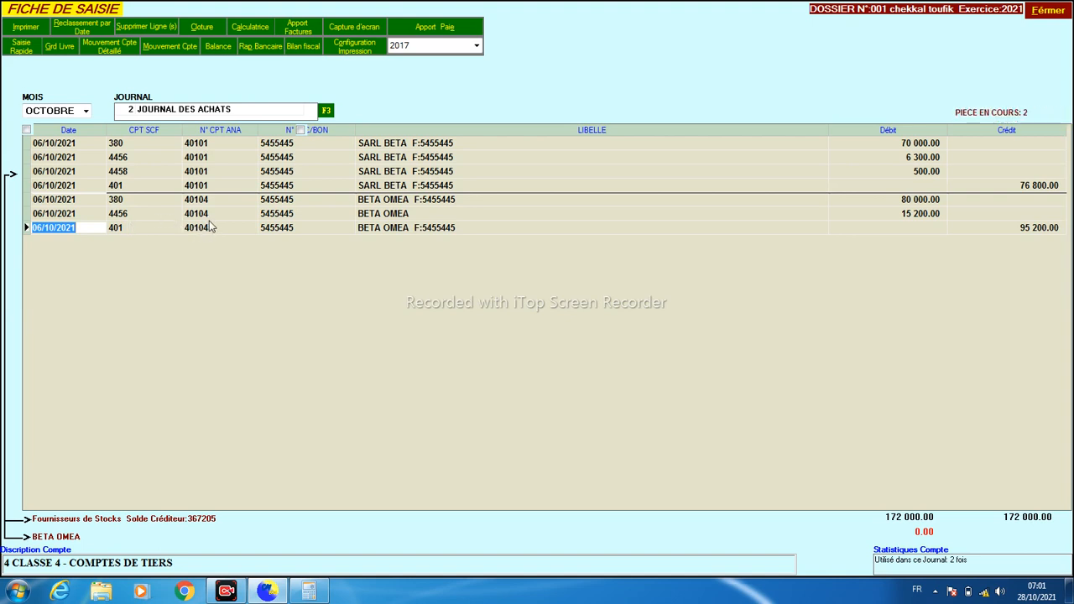
Change the invoice number to 7/2021 on the BETA OMEA purchase, VAT and supplier lines.
left_click(267, 201)
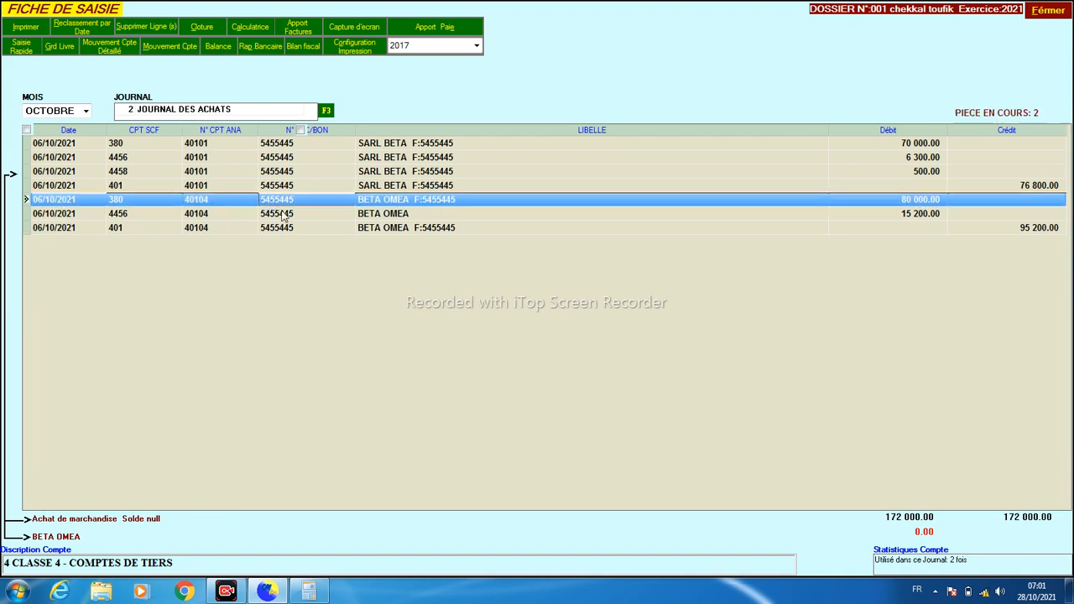
type("7/2021")
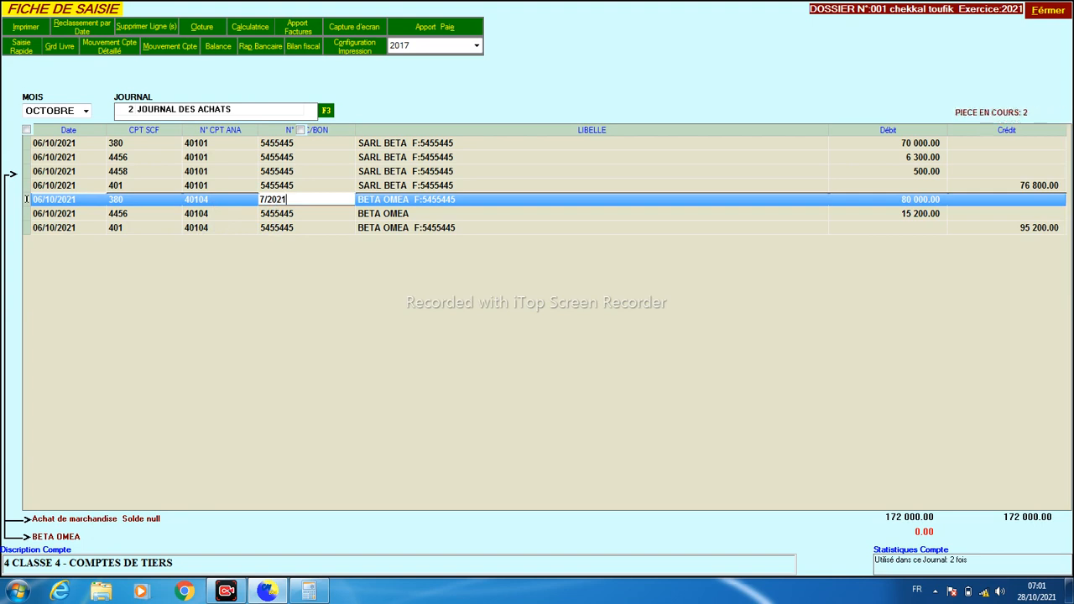
key("Return")
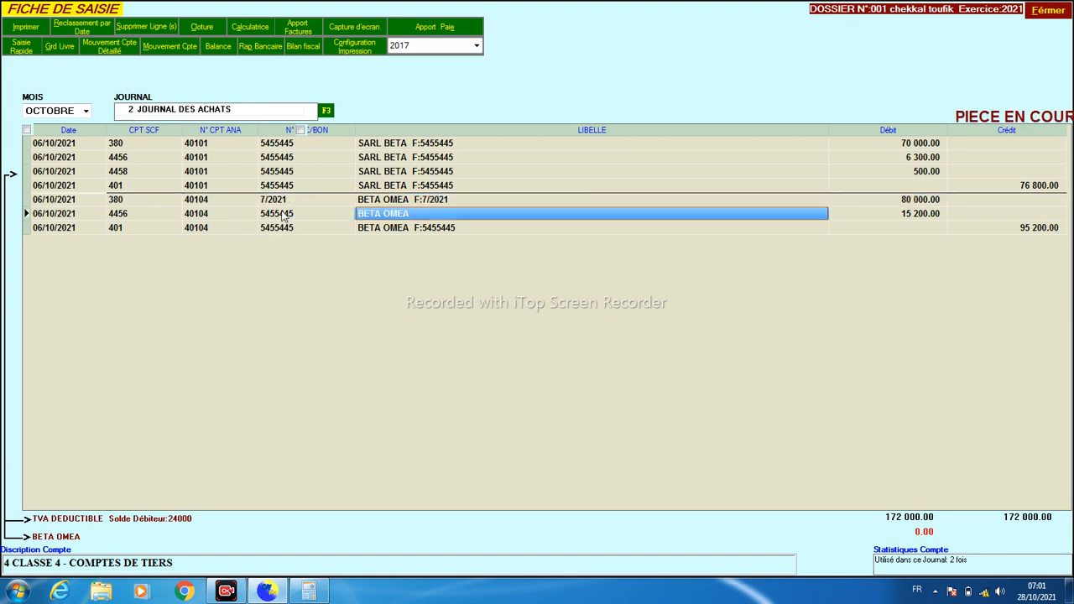
left_click(283, 216)
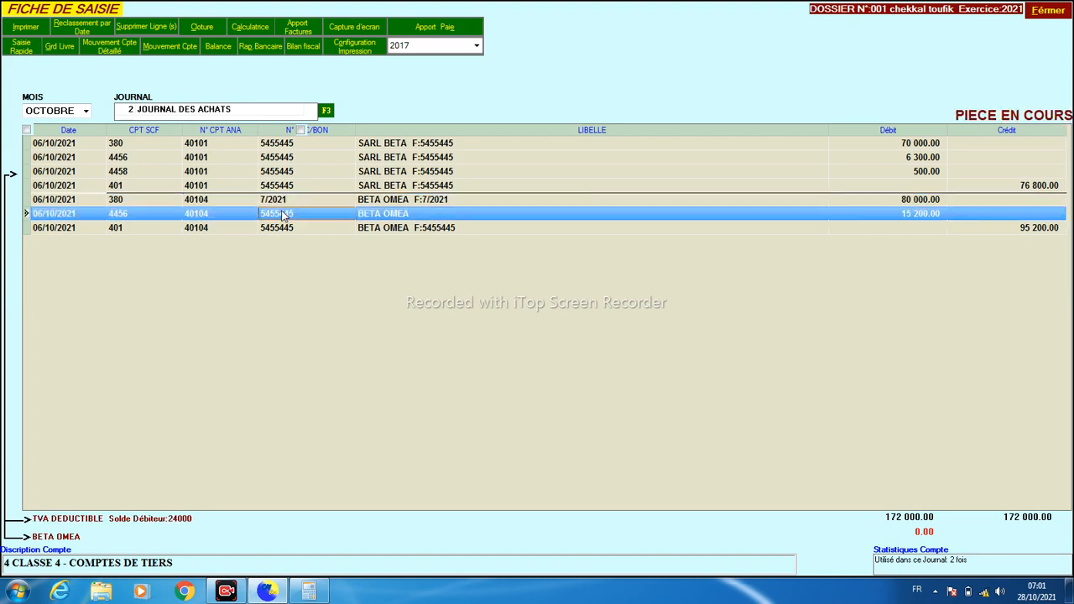
type("7/2021")
key("Down")
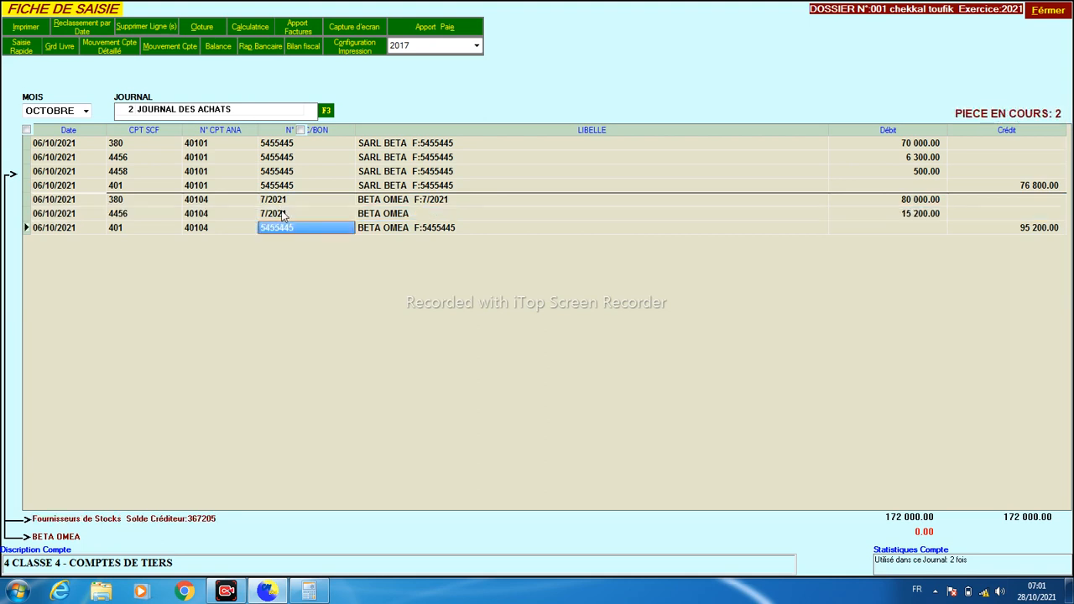
type("7/201")
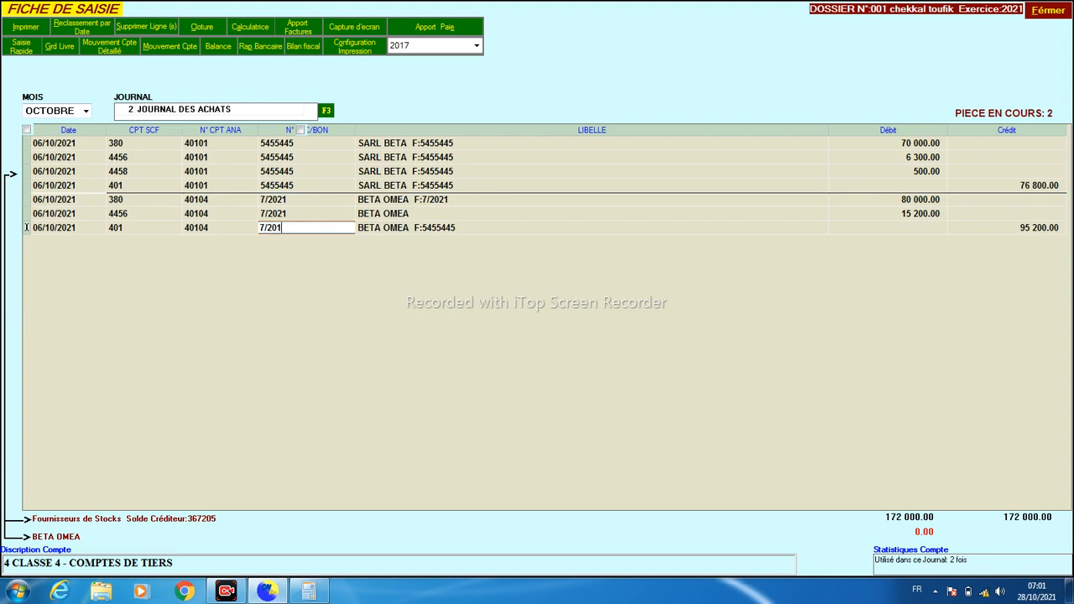
key("BackSpace")
type("21")
key("Return")
Re-enter invoice number 7/2021 on the BETA OMEA VAT line to refresh its label, and ignore the duplicate line.
key("Up")
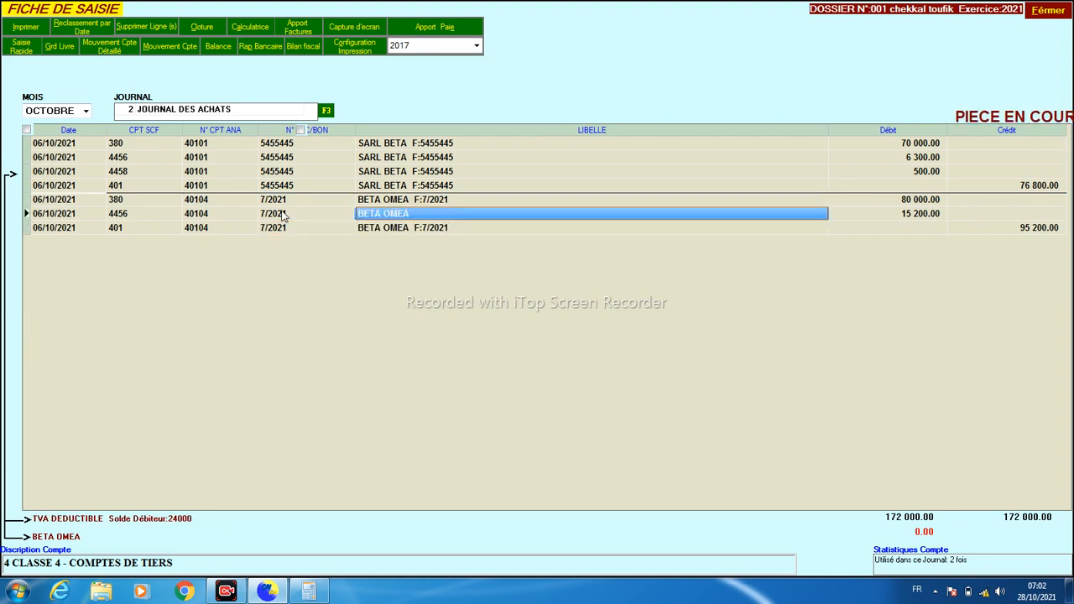
left_click(284, 215)
type("7/2021")
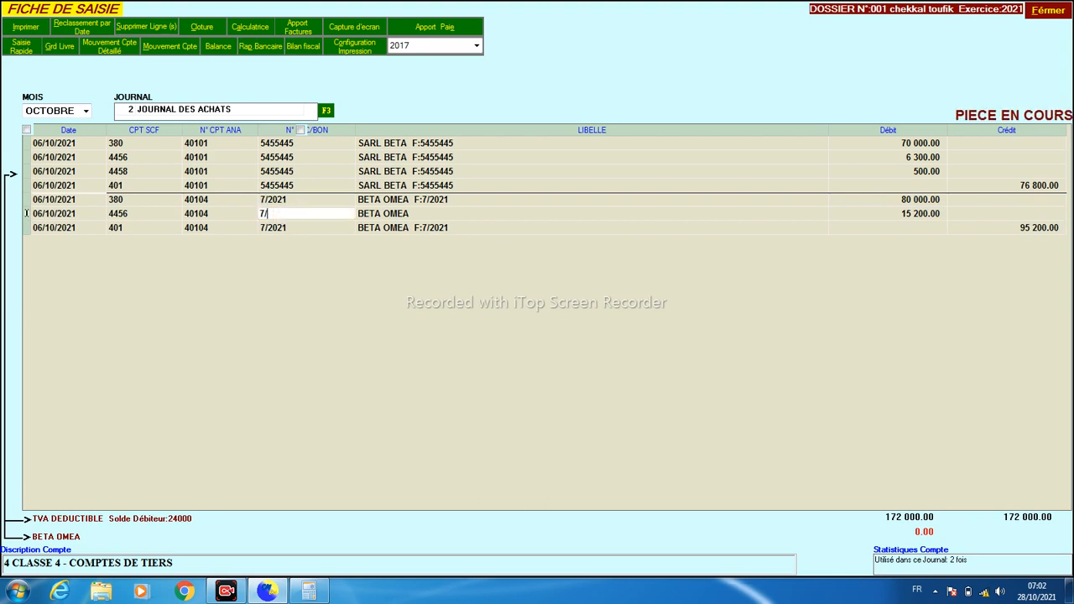
key("Return")
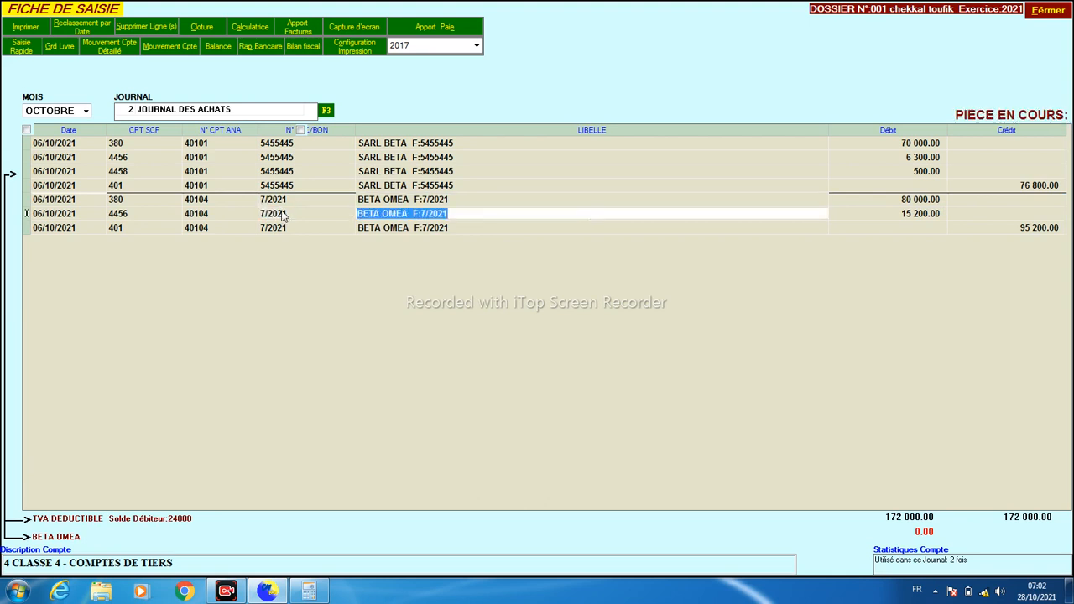
key("Return")
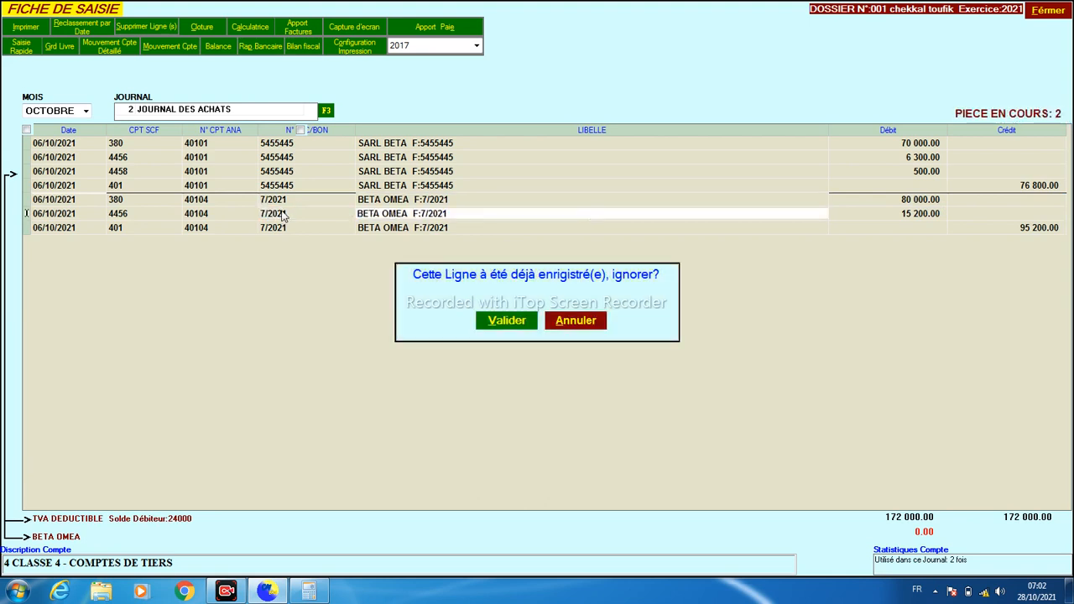
key("Return")
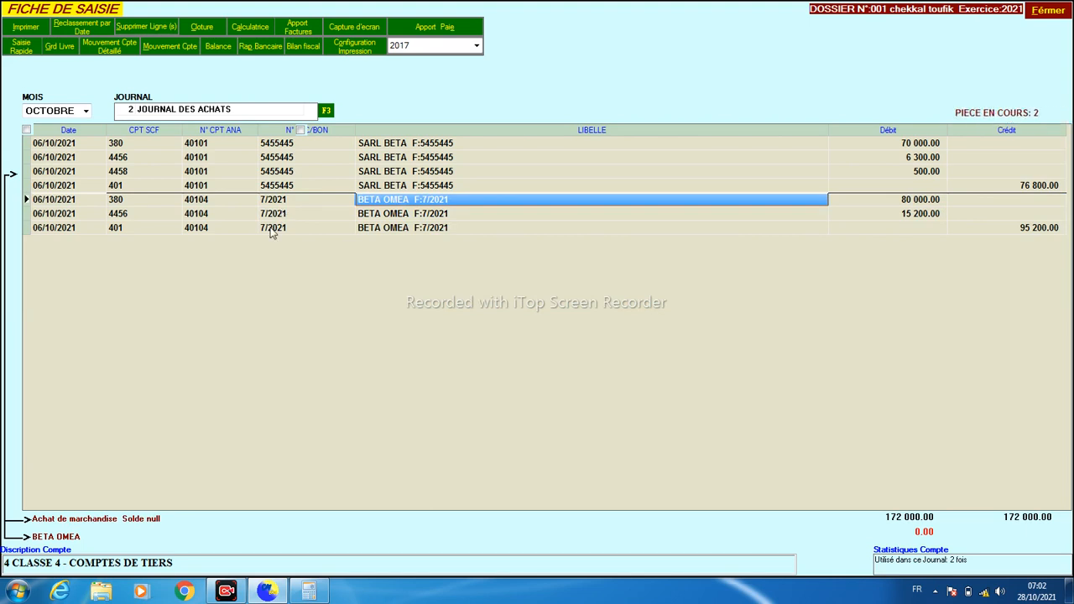
left_click(271, 217)
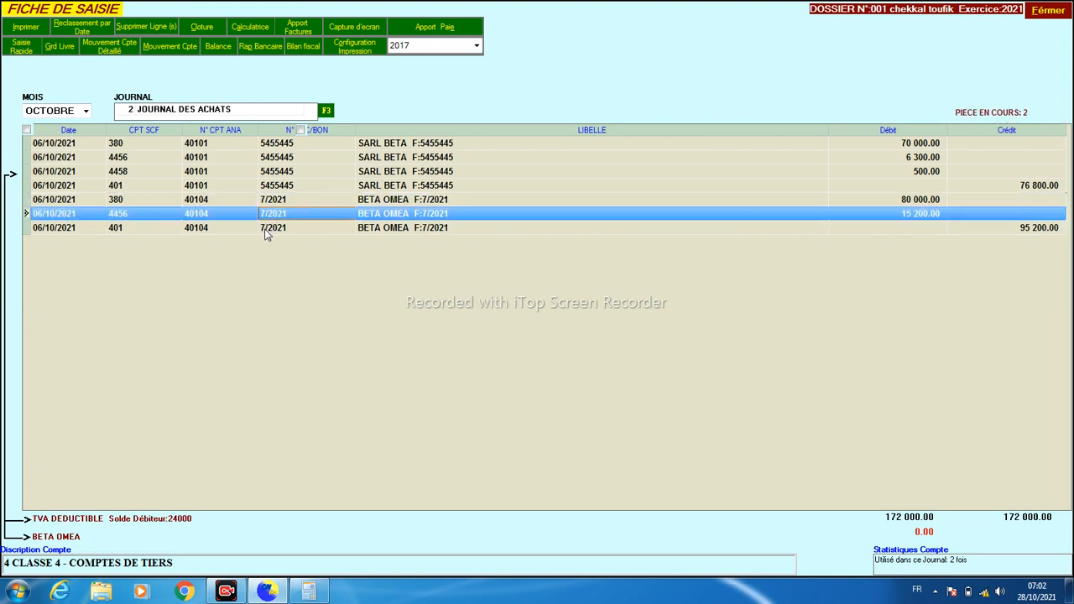
left_click(270, 232)
left_click(268, 205)
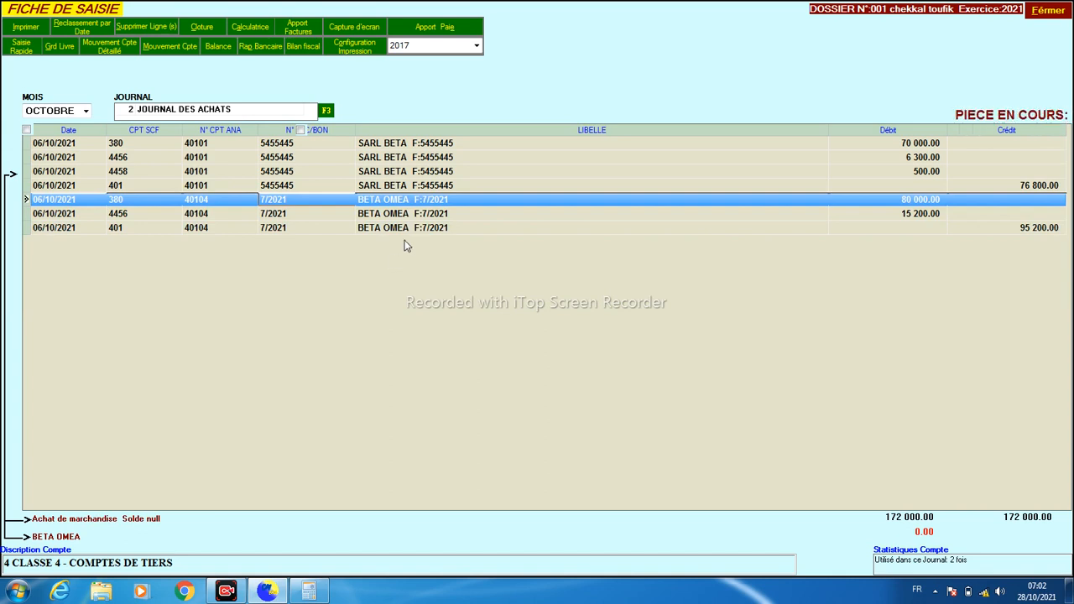
left_click(896, 161)
left_click(895, 215)
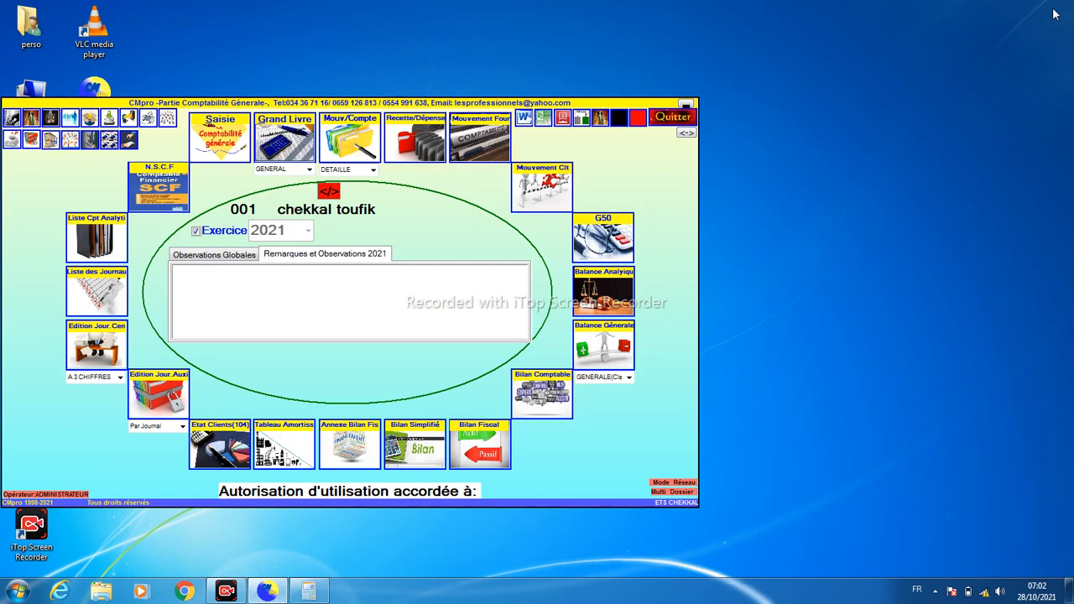
Close the entry sheet, open page 4 of the G50 declaration, and rebuild the October statement of taxes to recover.
left_click(1049, 10)
left_click(594, 242)
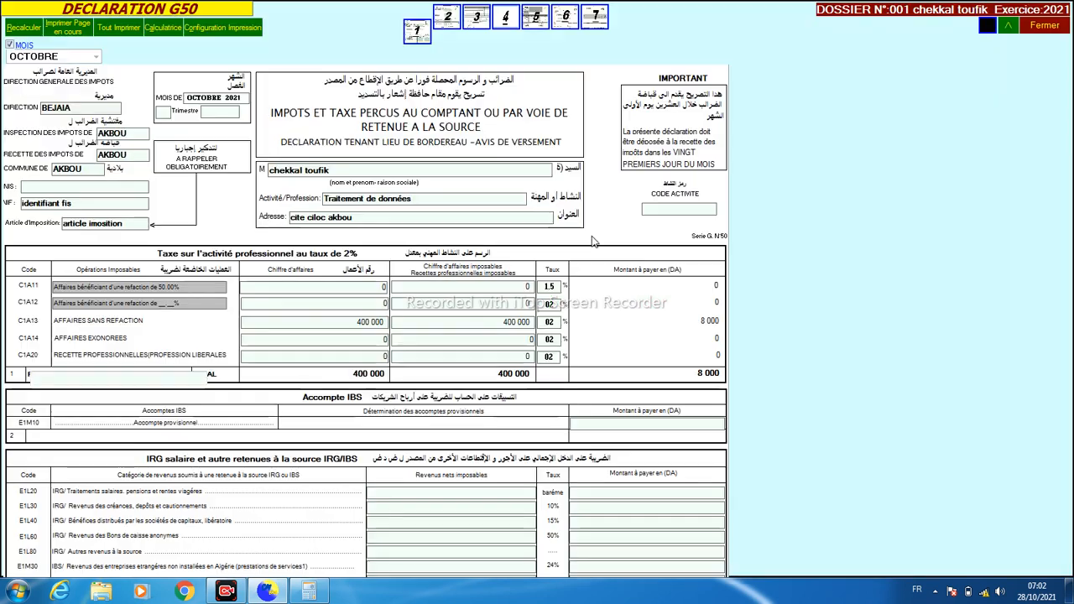
left_click(505, 19)
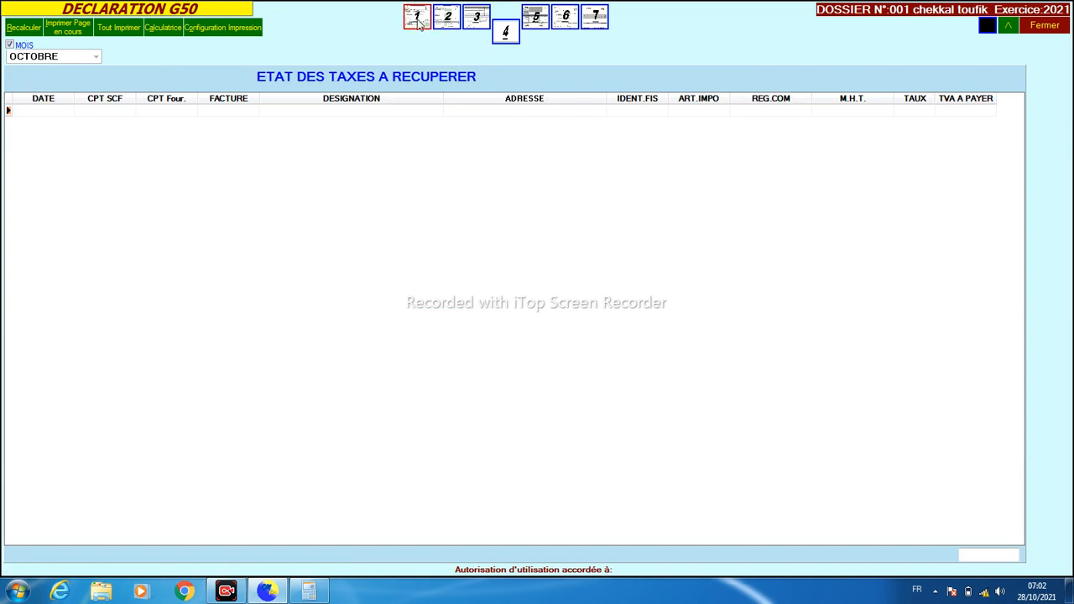
left_click(24, 30)
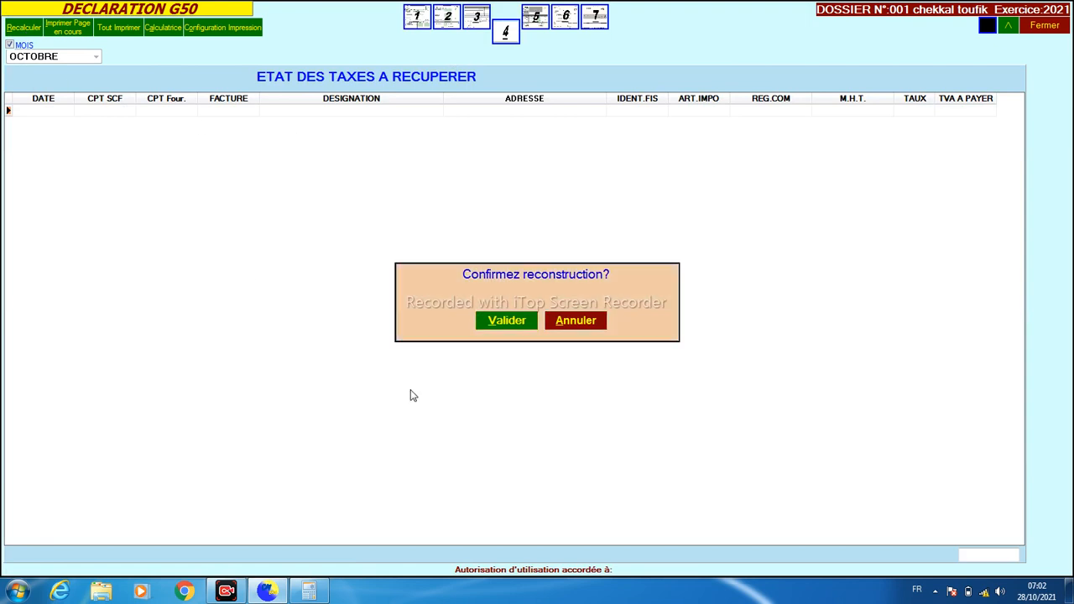
left_click(497, 324)
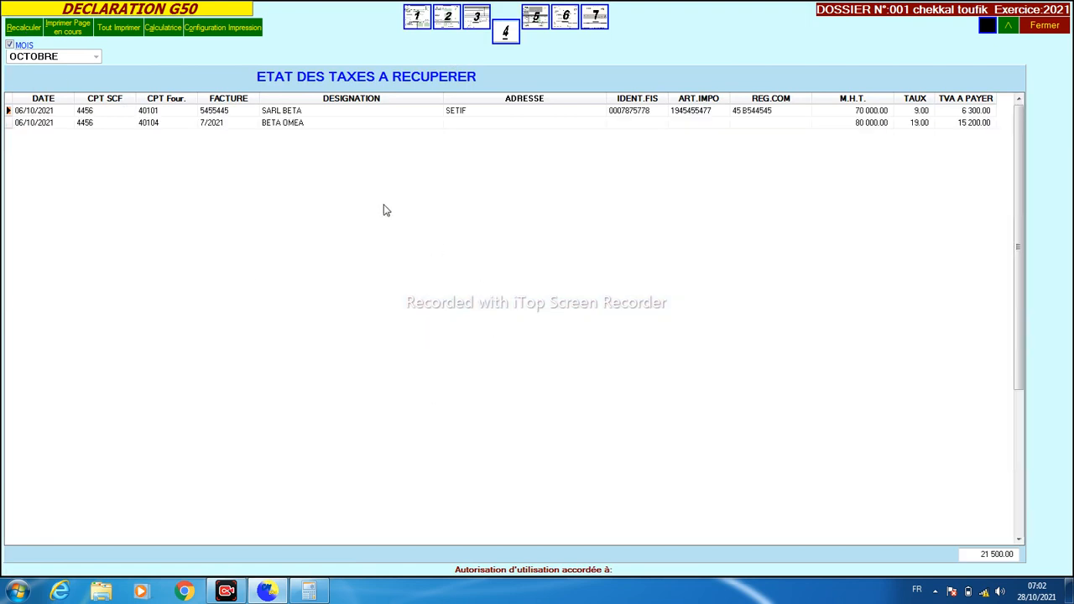
Examine the SARL BETA and BETA OMEA rows in the recoverable tax statement: name, address, fiscal identifiers, pre-tax amount and VAT rate.
left_click(282, 124)
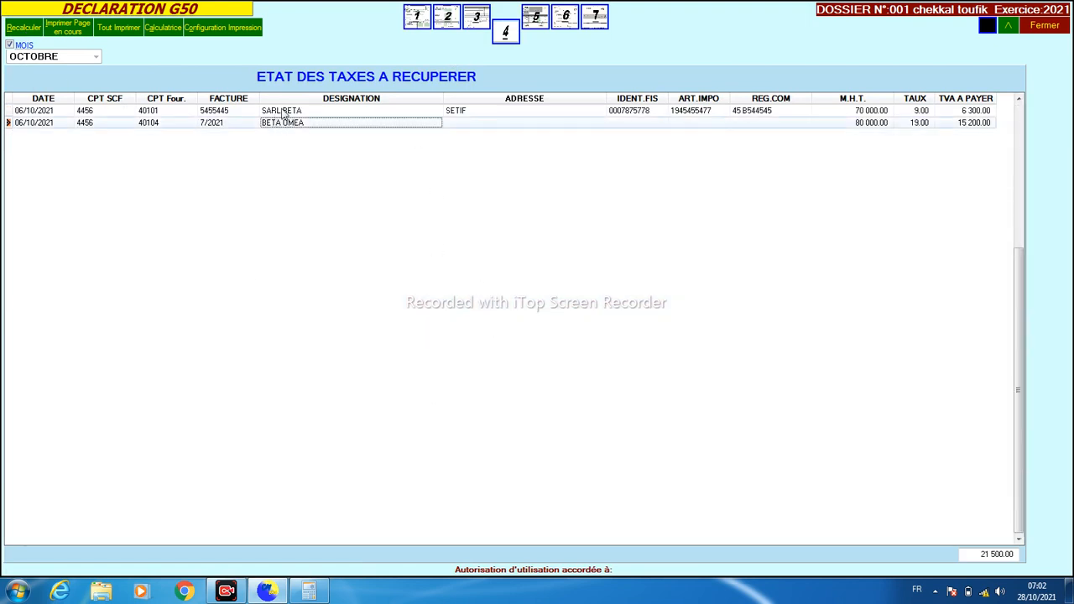
left_click(286, 112)
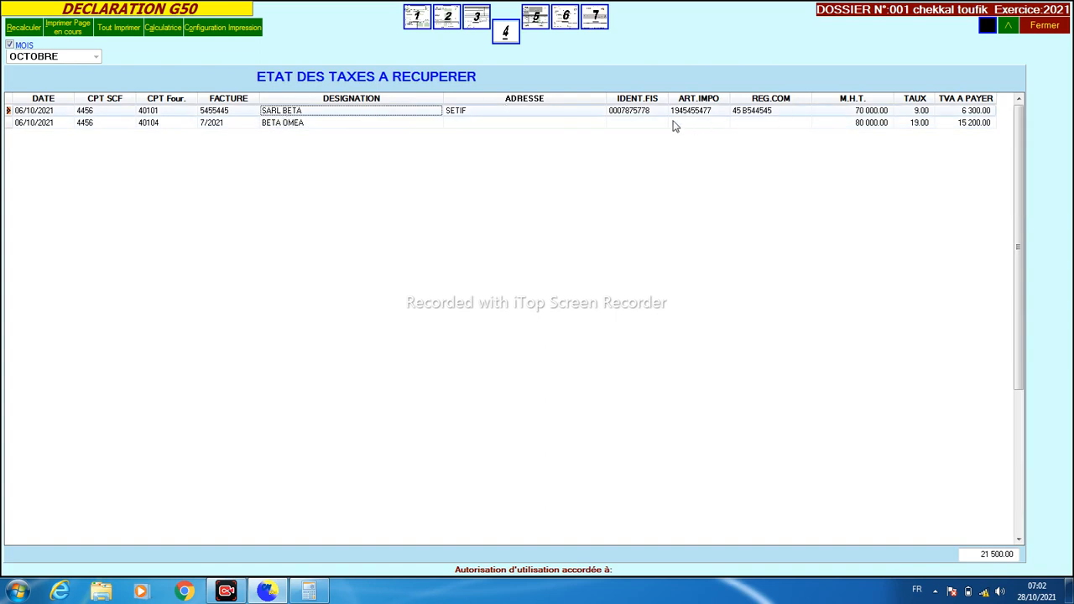
left_click(284, 116)
left_click(529, 115)
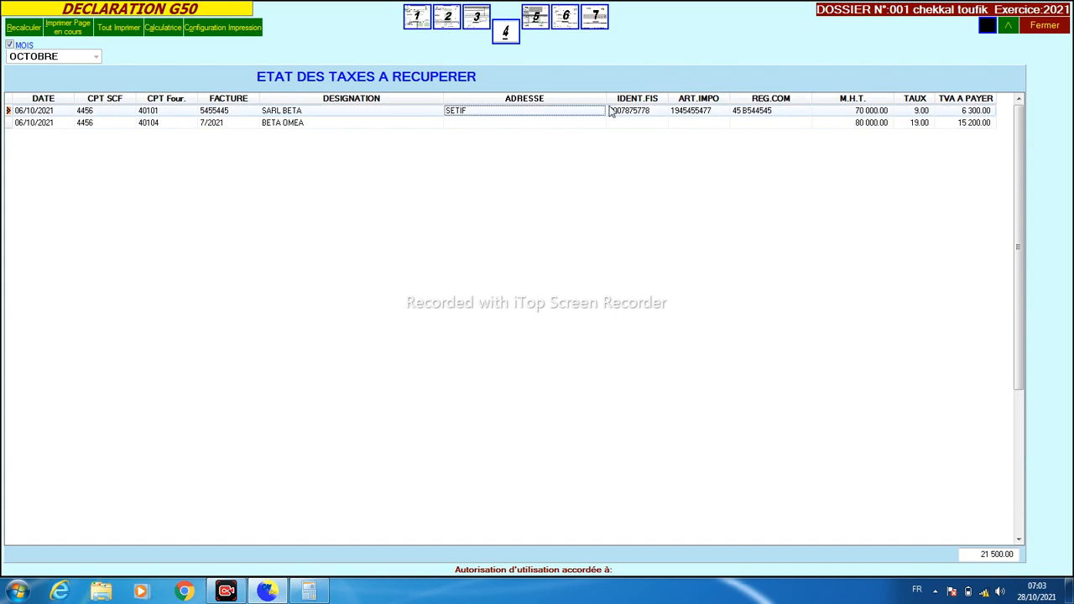
left_click(642, 112)
left_click(688, 112)
left_click(738, 111)
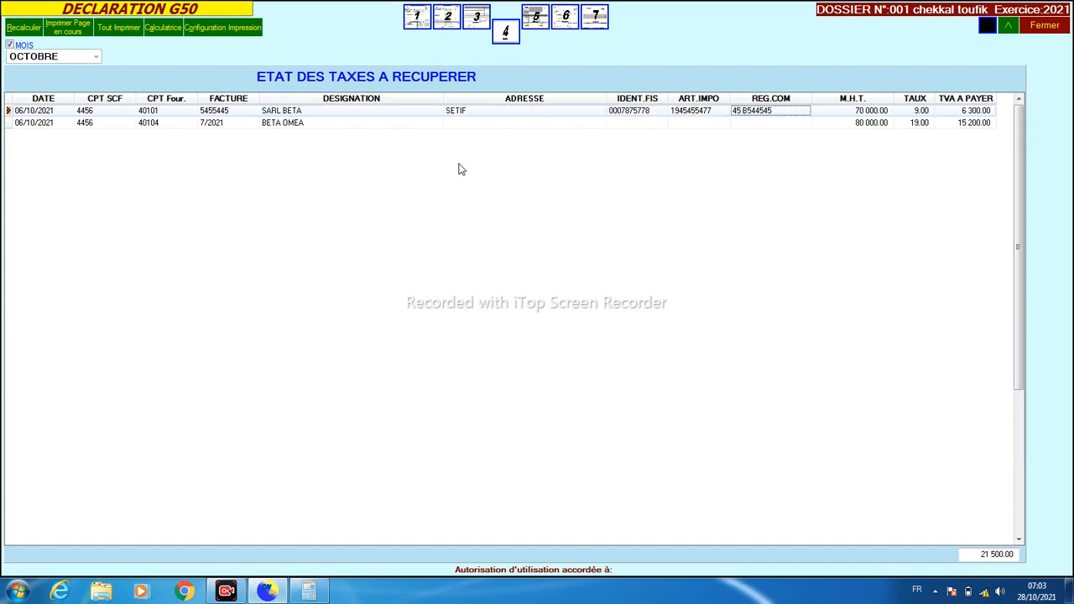
left_click(286, 126)
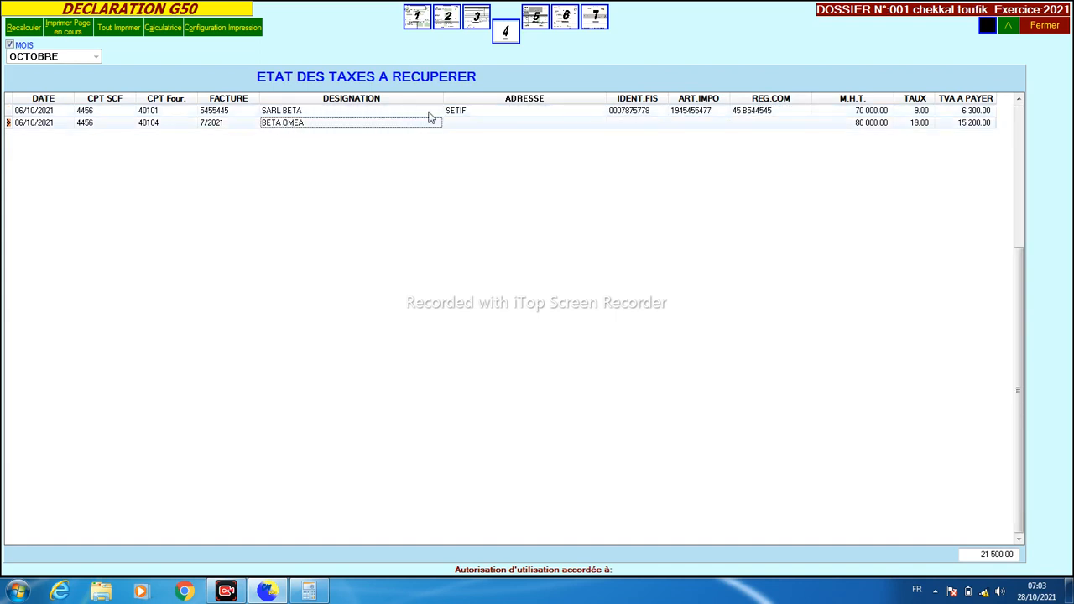
left_click(470, 124)
key("Tab")
left_click(852, 126)
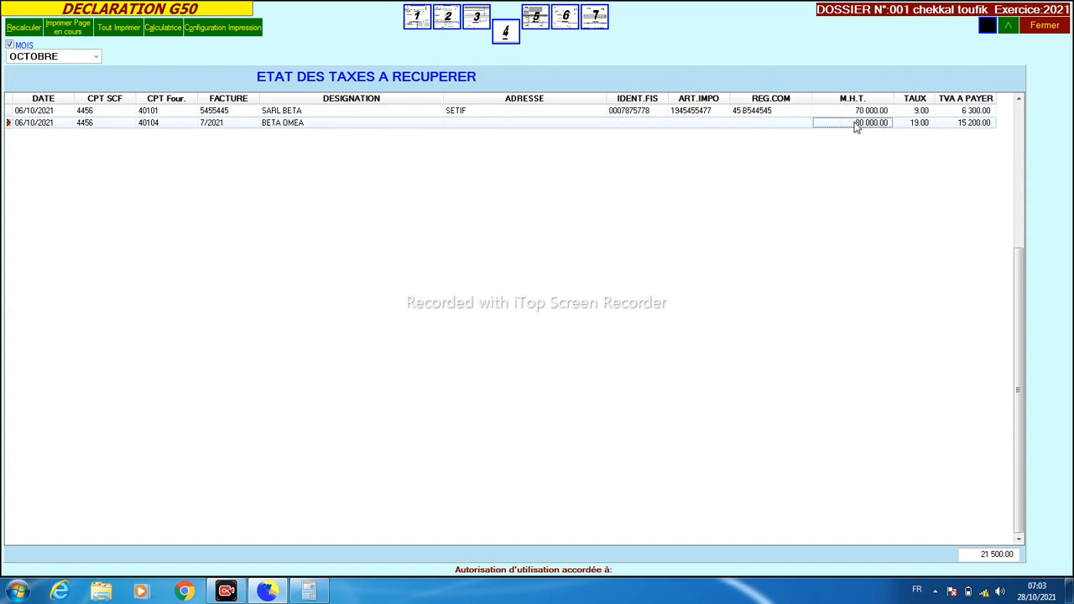
left_click(910, 125)
left_click(910, 116)
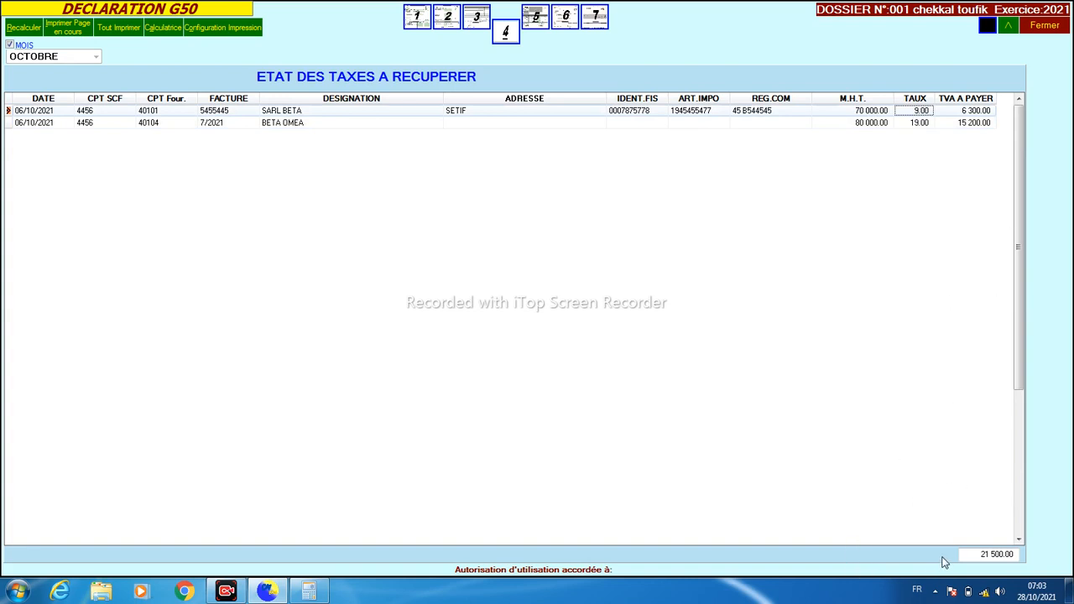
Open page 2 of the G50 and check the E3B92 deduction for VAT on purchases of goods and services.
left_click(448, 23)
double_click(333, 506)
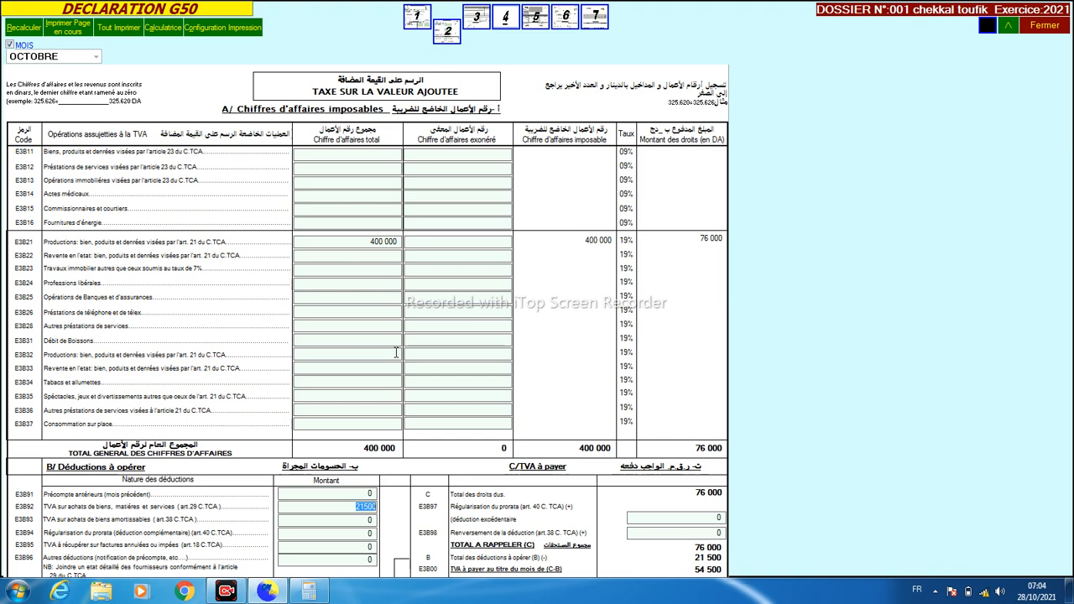
Close the G50, check account 7010's allocation codes in the chart of accounts, and review the October purchase journal entries.
left_click(1055, 30)
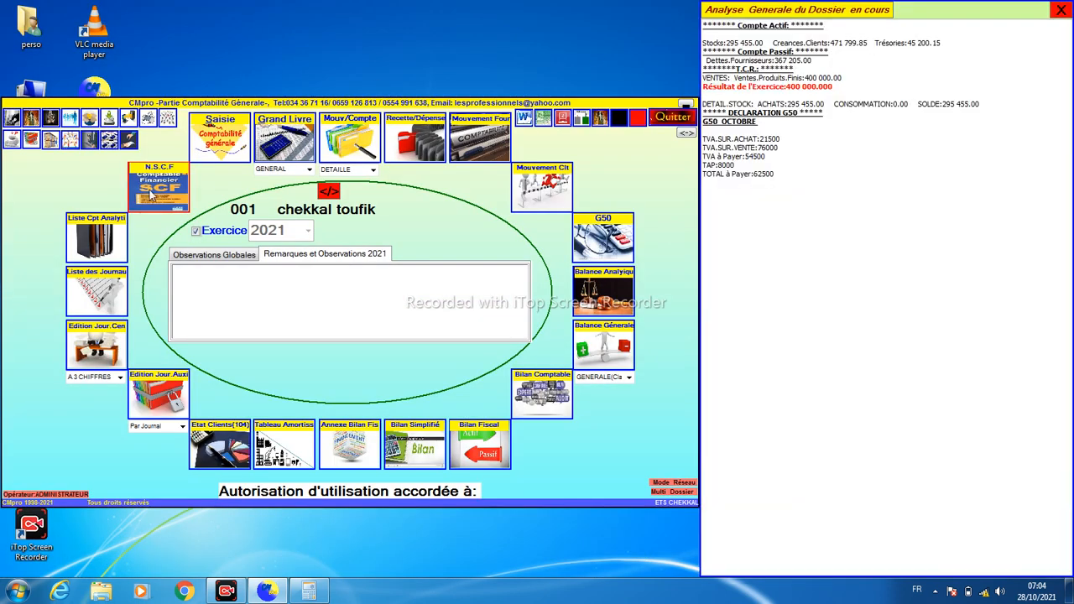
left_click(150, 189)
left_click(377, 115)
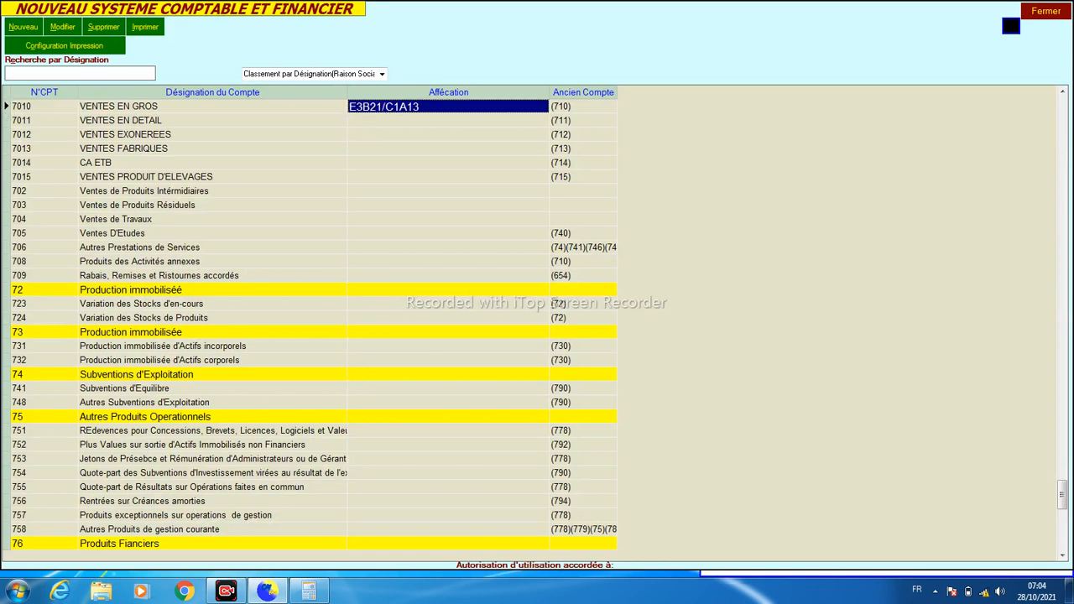
left_click(1059, 18)
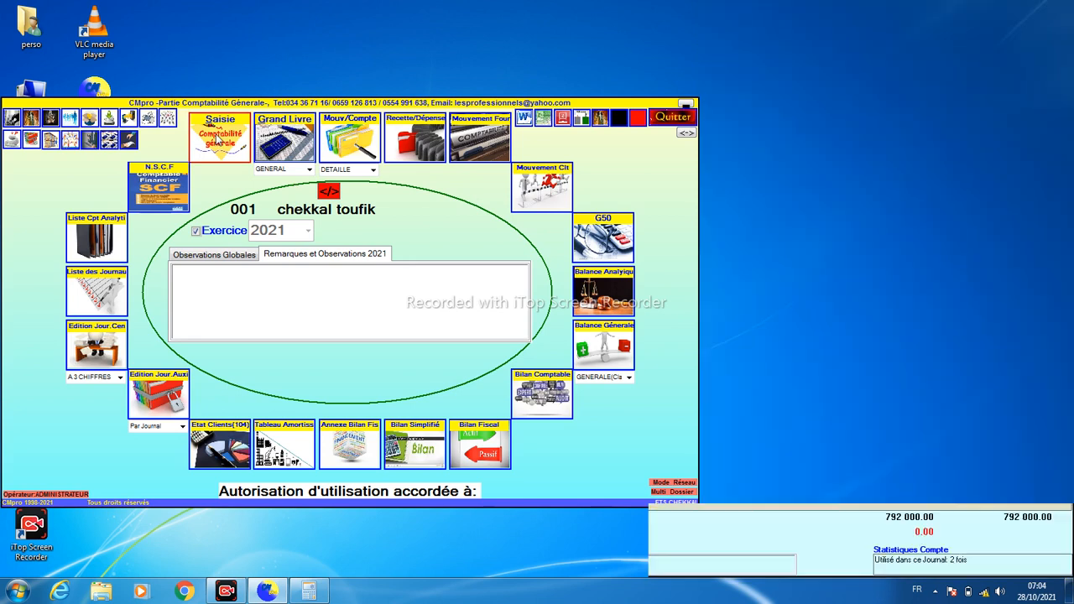
left_click(216, 141)
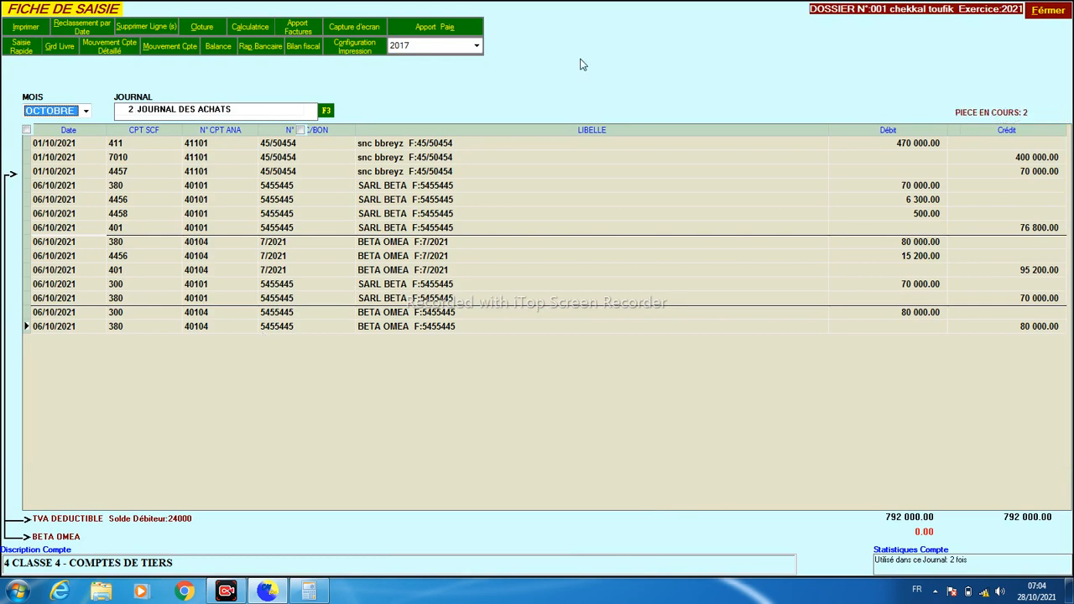
left_click(1041, 15)
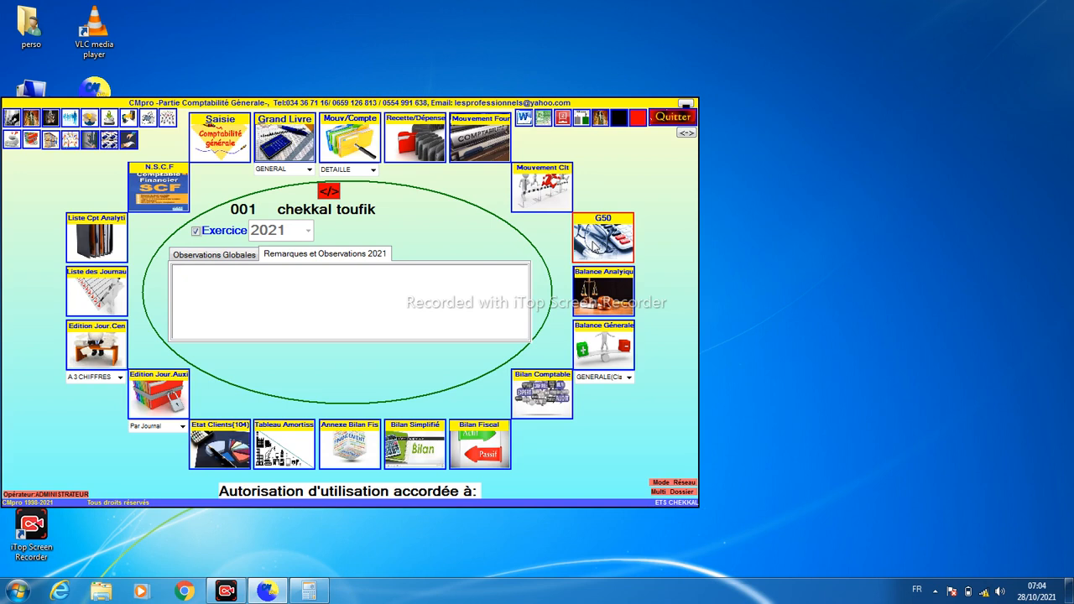
Reopen page 1 of the G50 and enter 700 000 net taxable income and 36 000 payable on salary line E1L20.
left_click(593, 244)
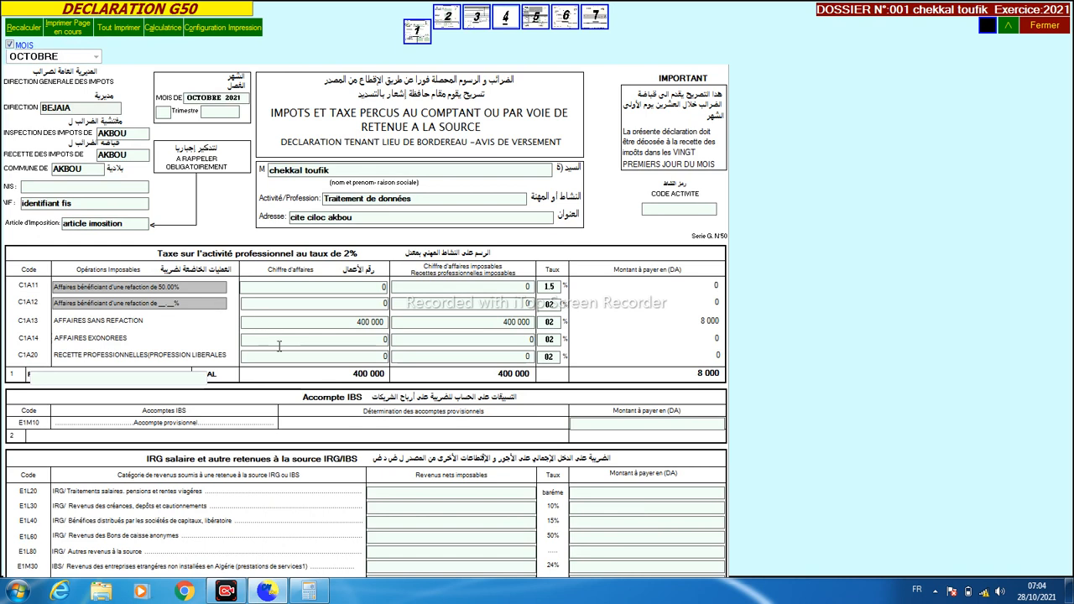
left_click(480, 496)
type("00000")
left_click(714, 497)
type("36000")
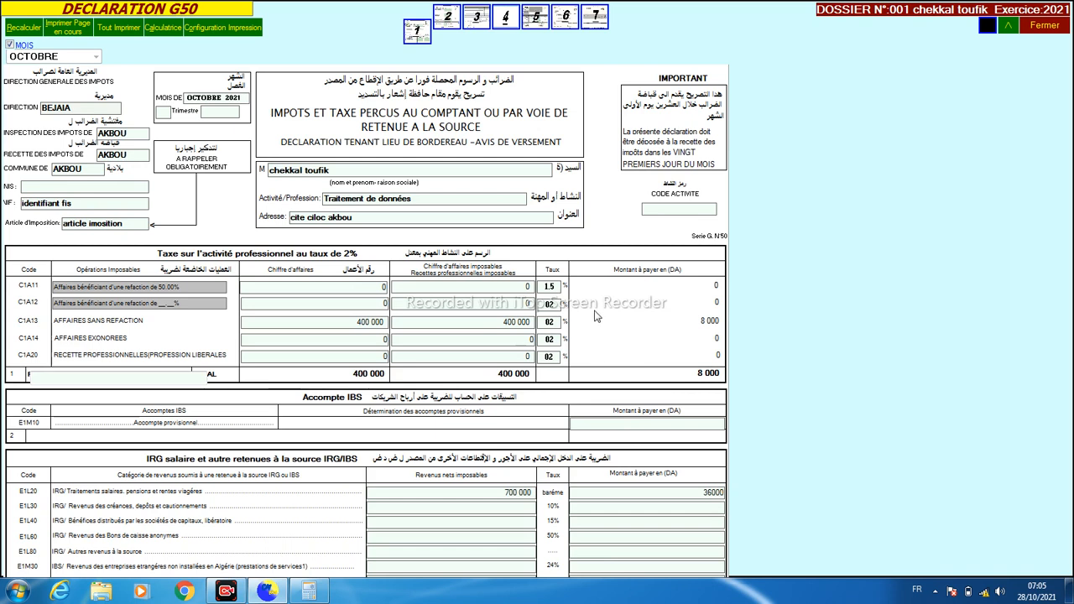
Open page 3 of the G50 and remove the default labels of the two lines for taxes not listed elsewhere.
left_click(476, 17)
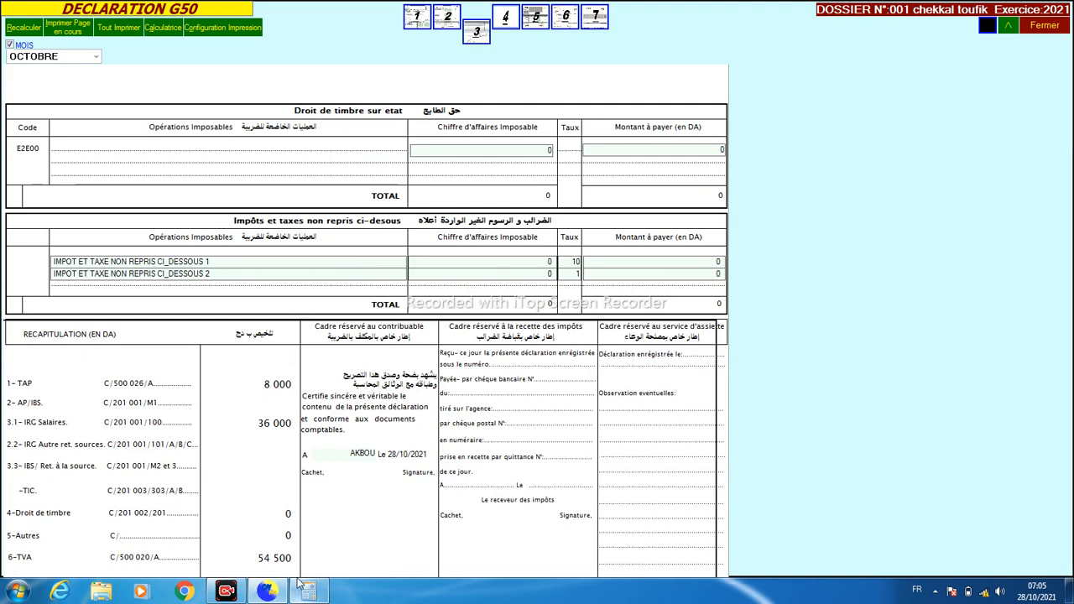
mouse_move(298, 581)
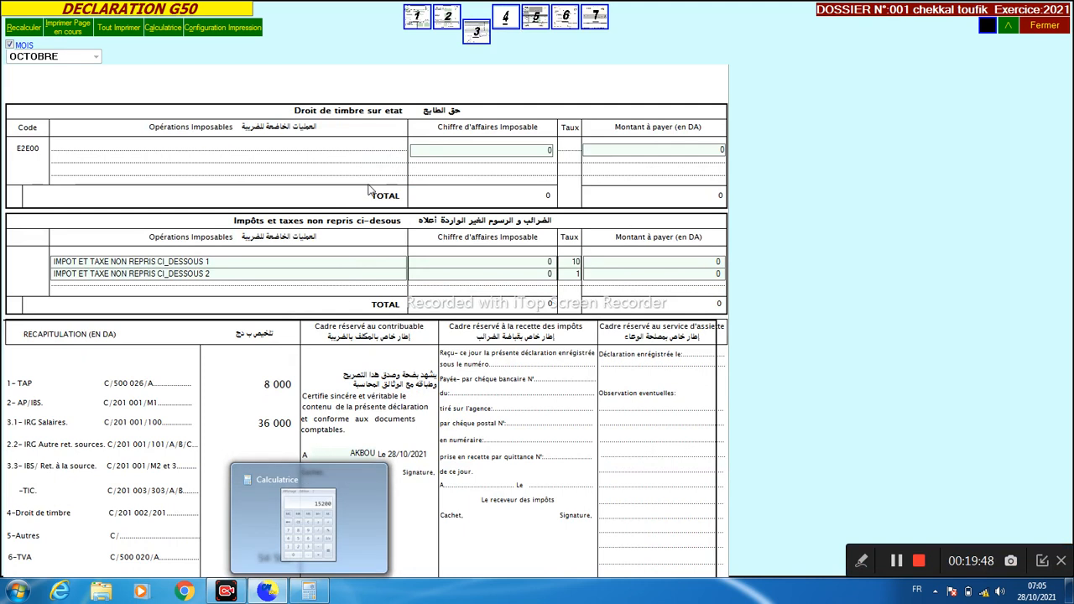
left_click(443, 153)
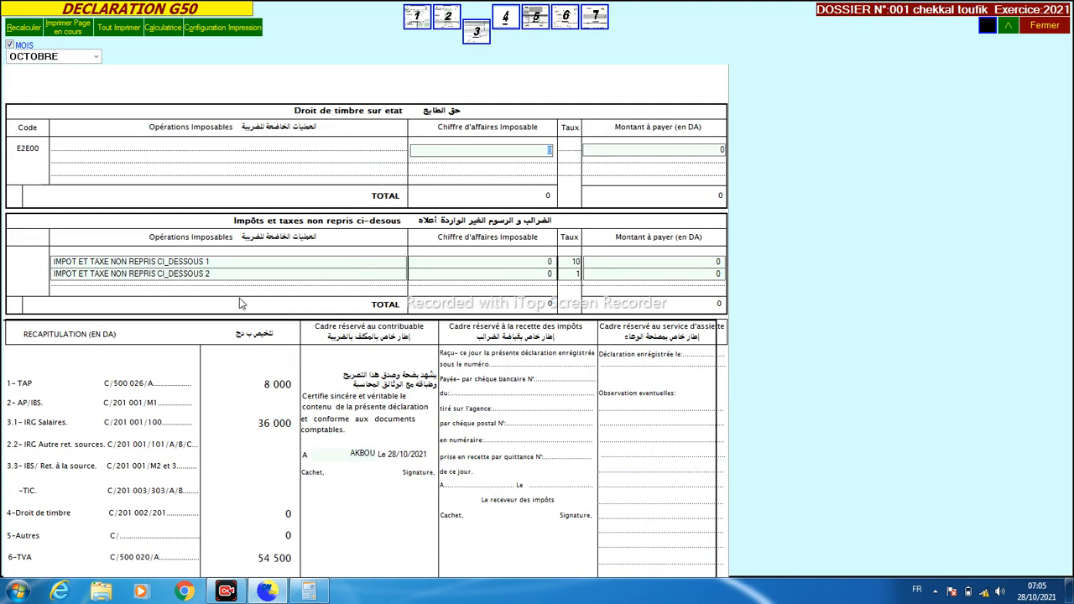
left_click_drag(218, 266, 50, 284)
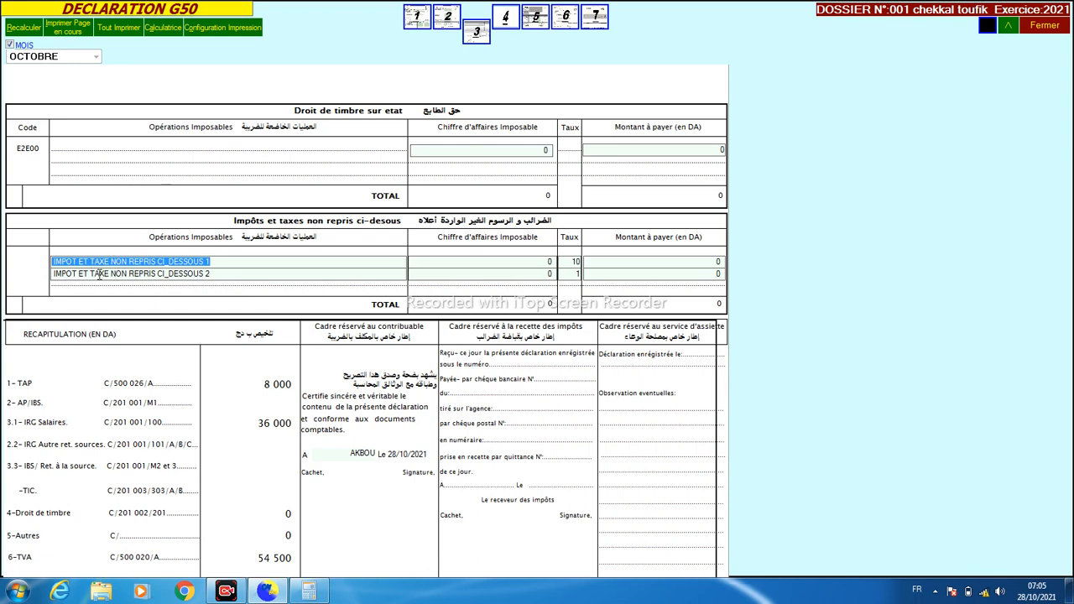
type("ta")
key("Down")
type("x")
key("BackSpace")
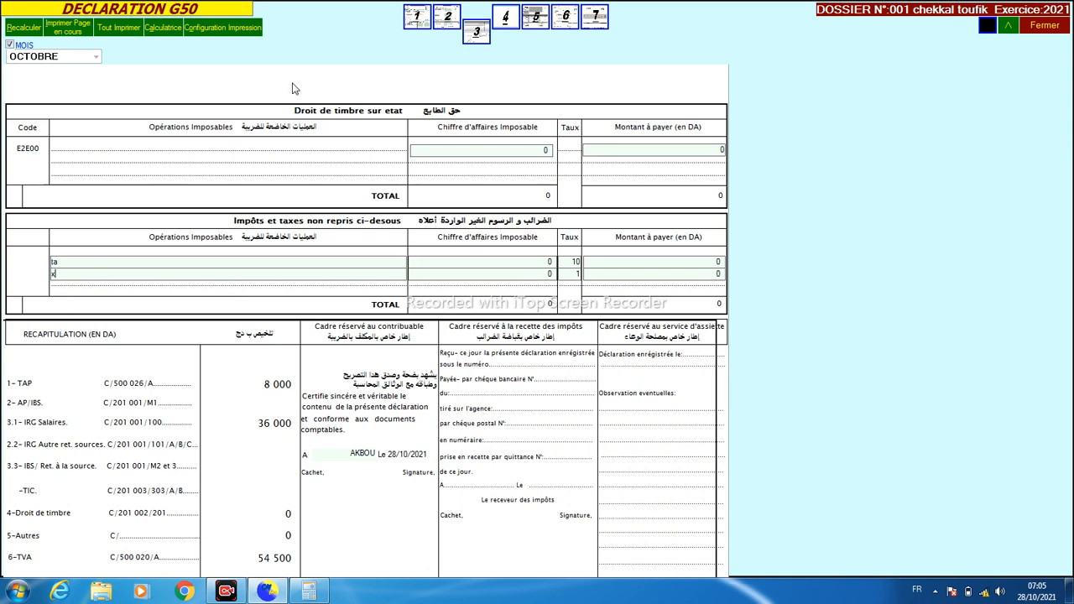
Label the first line of taxes not listed elsewhere "taxe de pollution".
left_click(130, 263)
type("xd")
key("BackSpace")
key("BackSpace")
type("e ")
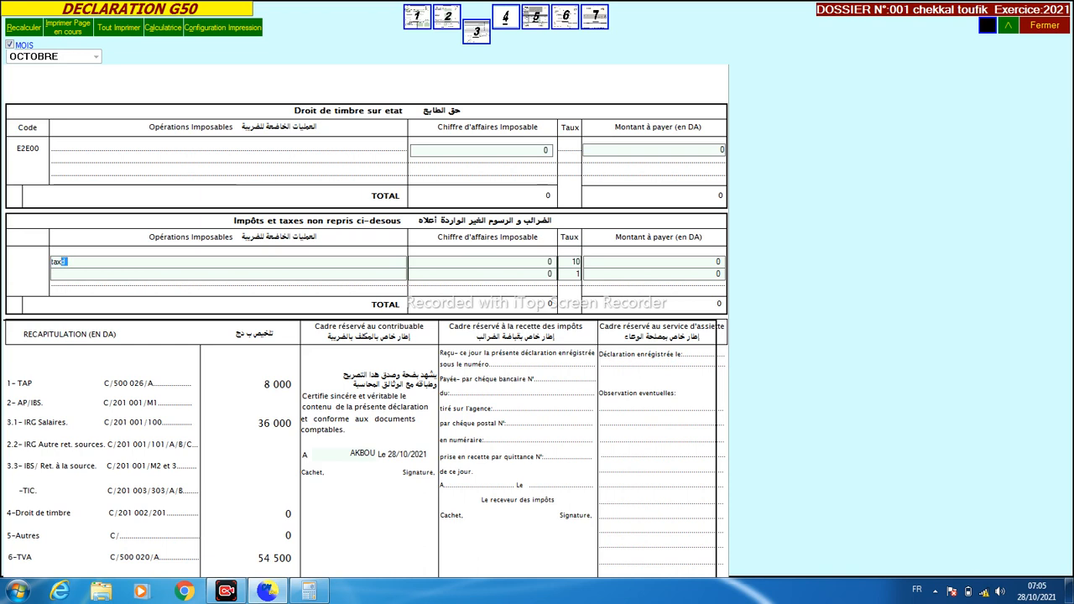
type("de pou")
key("shift+Left")
type("LLUTION")
key("shift+Left")
key("shift+Left")
key("shift+Left")
key("shift+Left")
key("shift+Left")
key("shift+Left")
key("shift+Left")
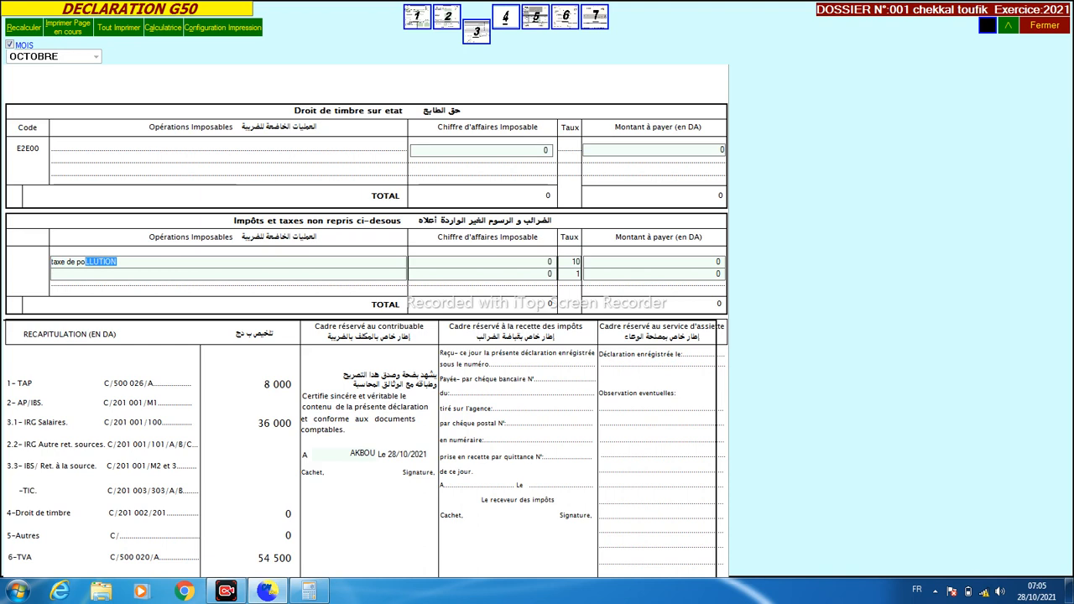
type("llution")
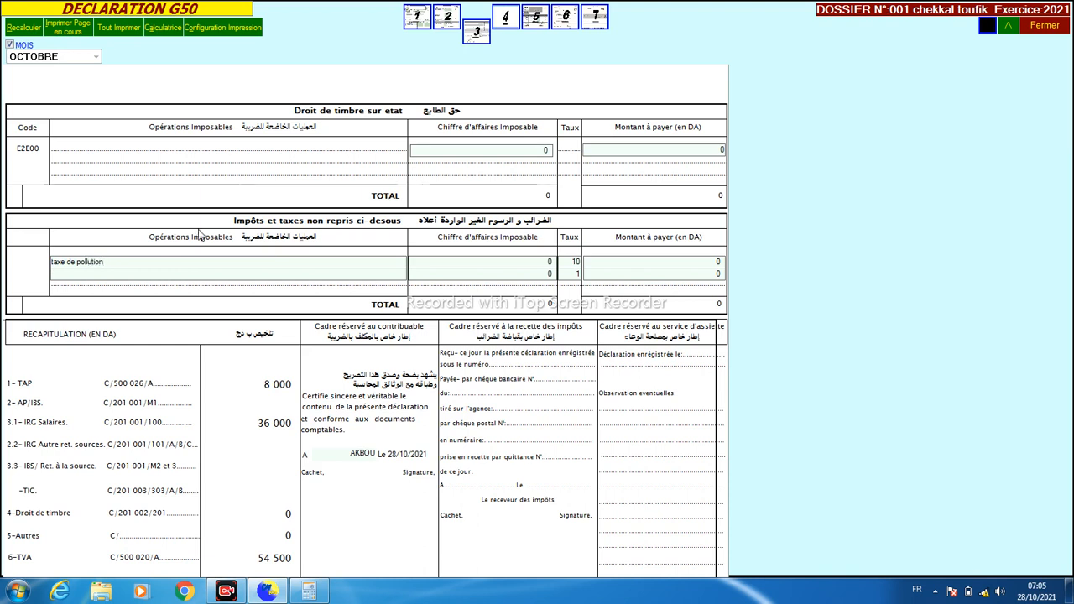
Set the pollution tax's taxable turnover to 45 000 and enter 5 as its rate.
left_click(481, 260)
type("450")
key("Tab")
type("00")
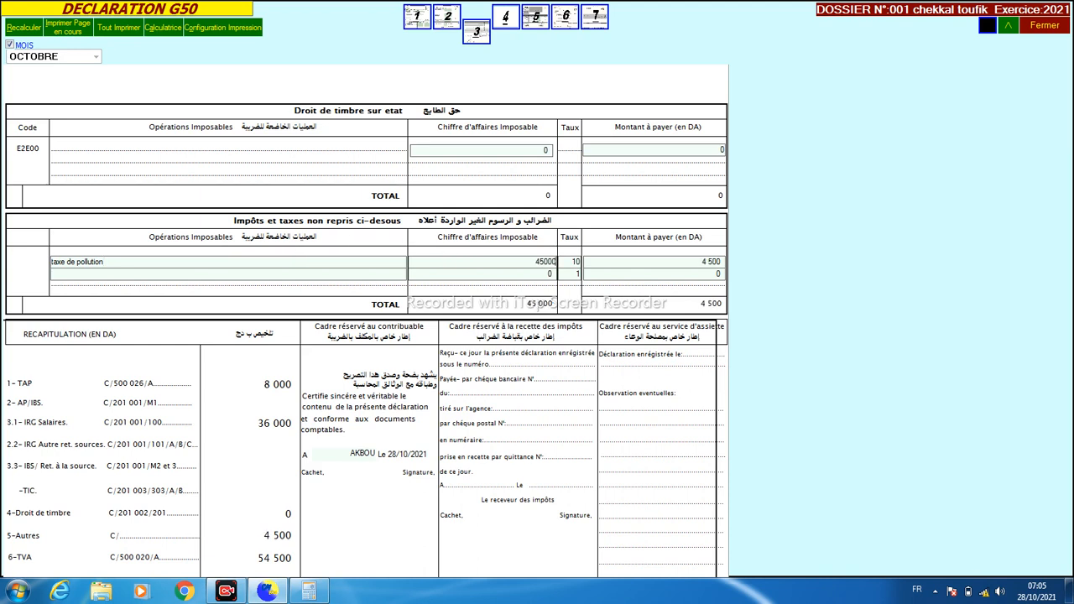
key("Tab")
type("5")
key("Tab")
Check the BETA OMEA row in the page 4 statement, and preview the printout of page 1 of the G50.
left_click(504, 25)
left_click(323, 125)
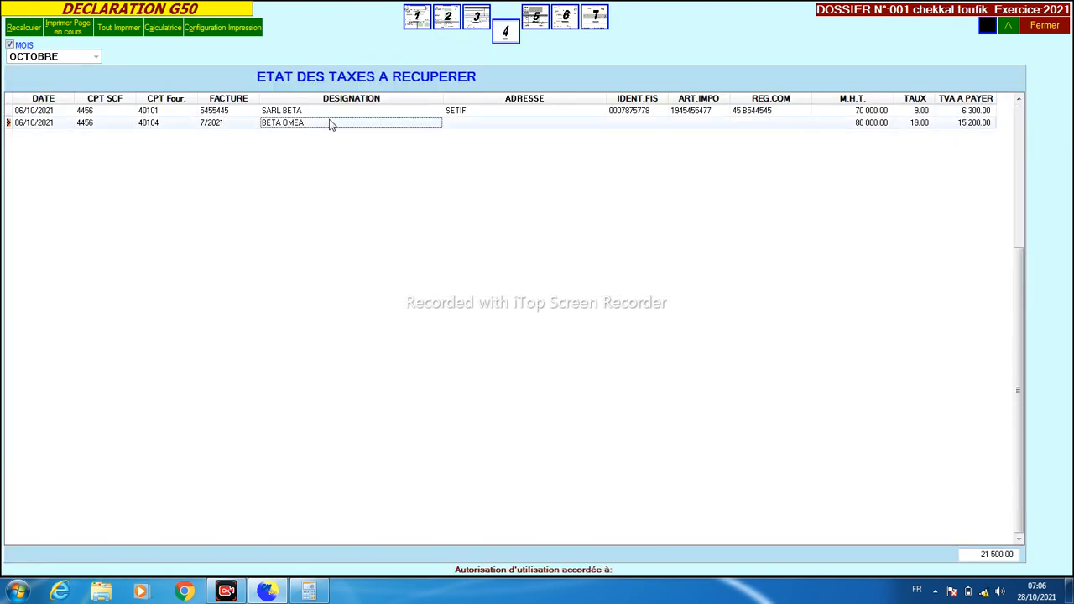
left_click(417, 20)
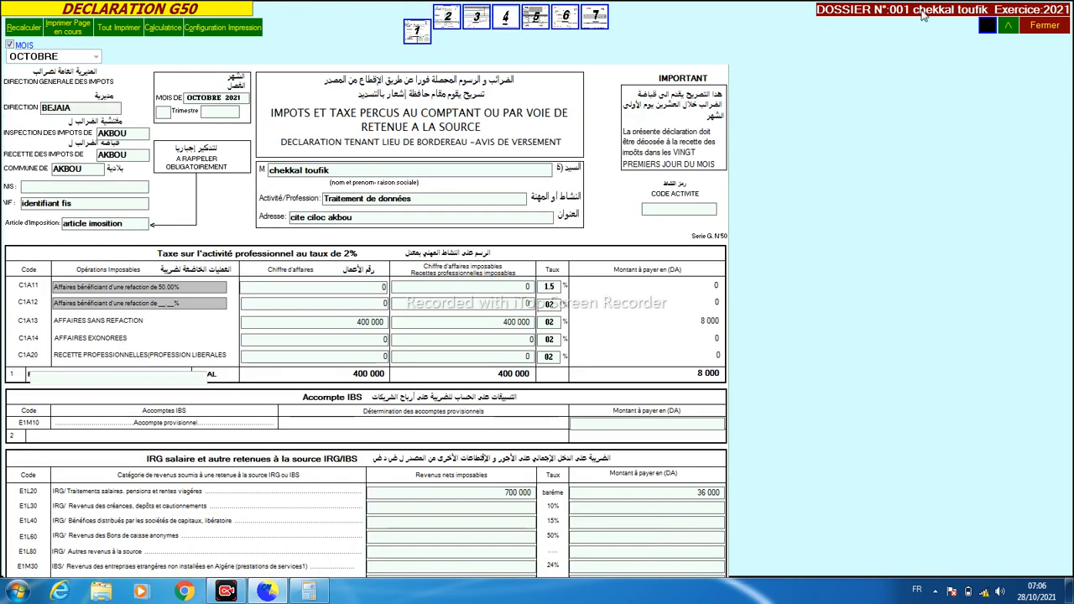
left_click(78, 32)
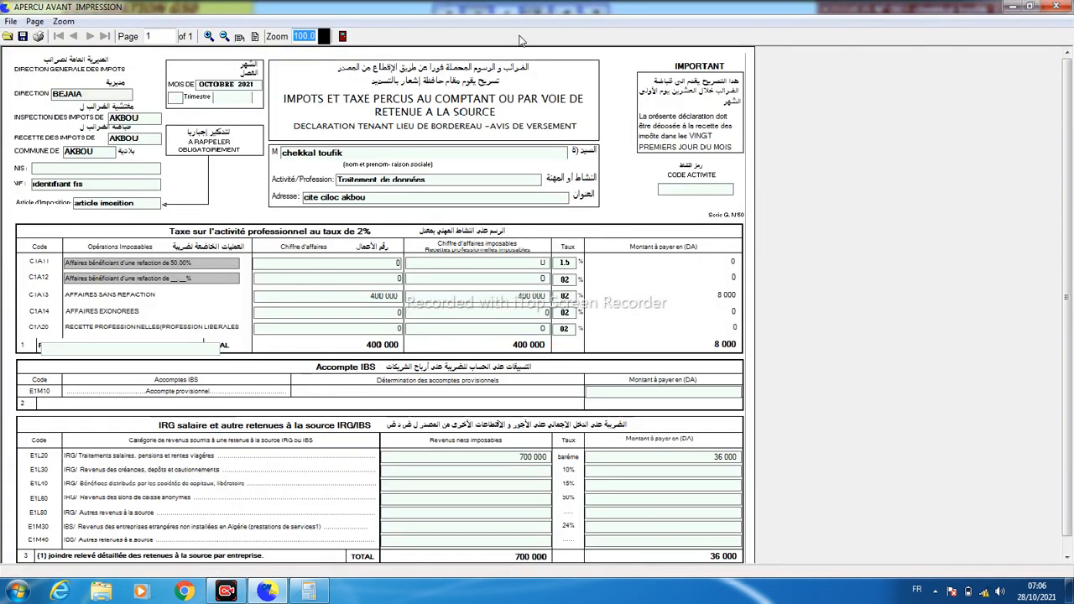
left_click(1057, 7)
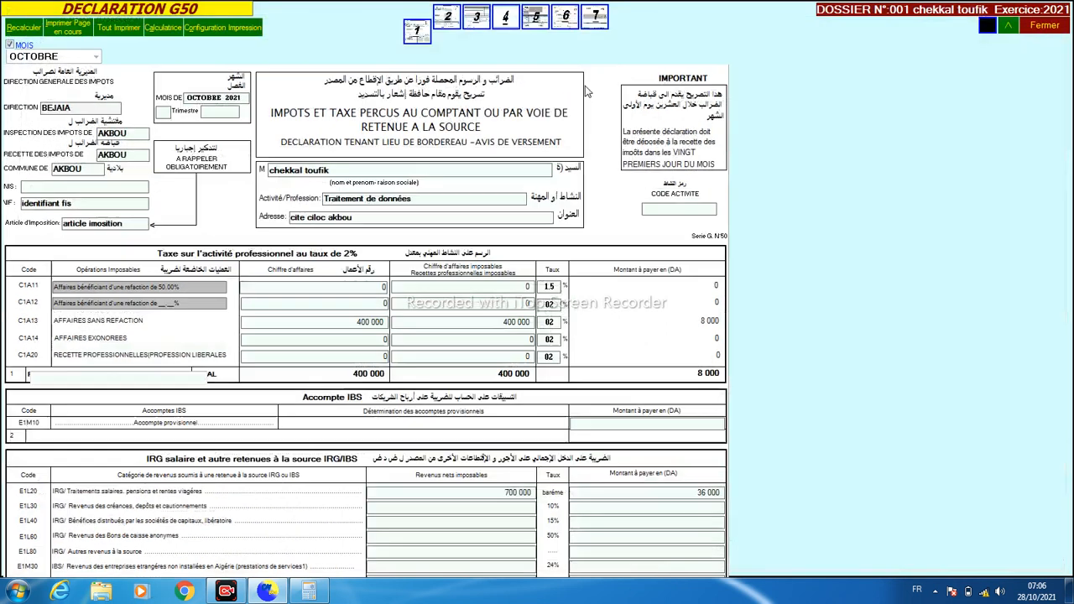
Check the VAT on page 2, preview the printed statement of taxes to recover, and check BETA OMEA's address field.
left_click(446, 31)
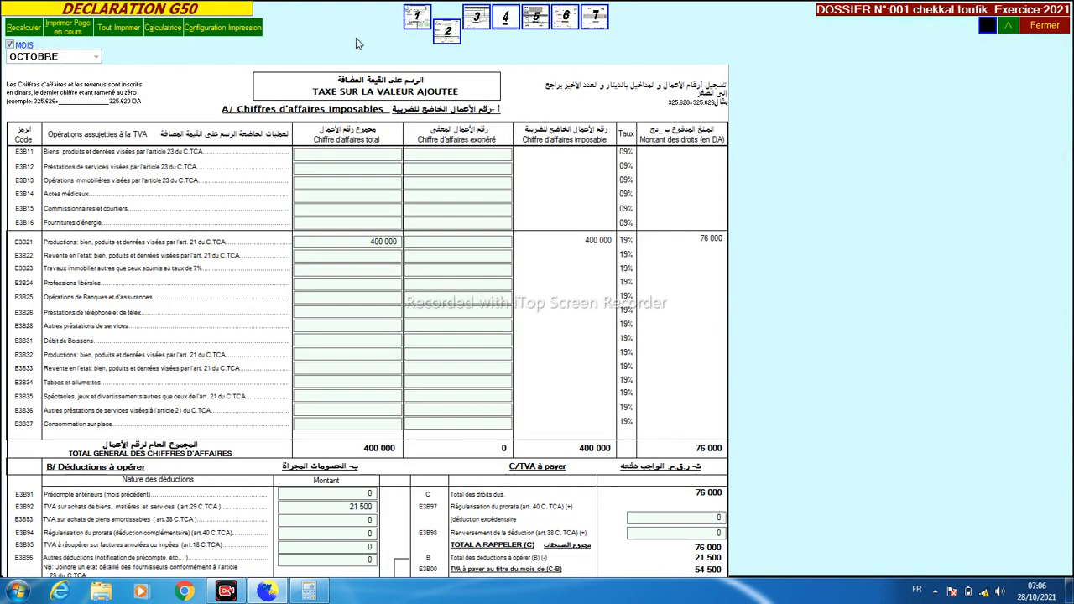
left_click(505, 17)
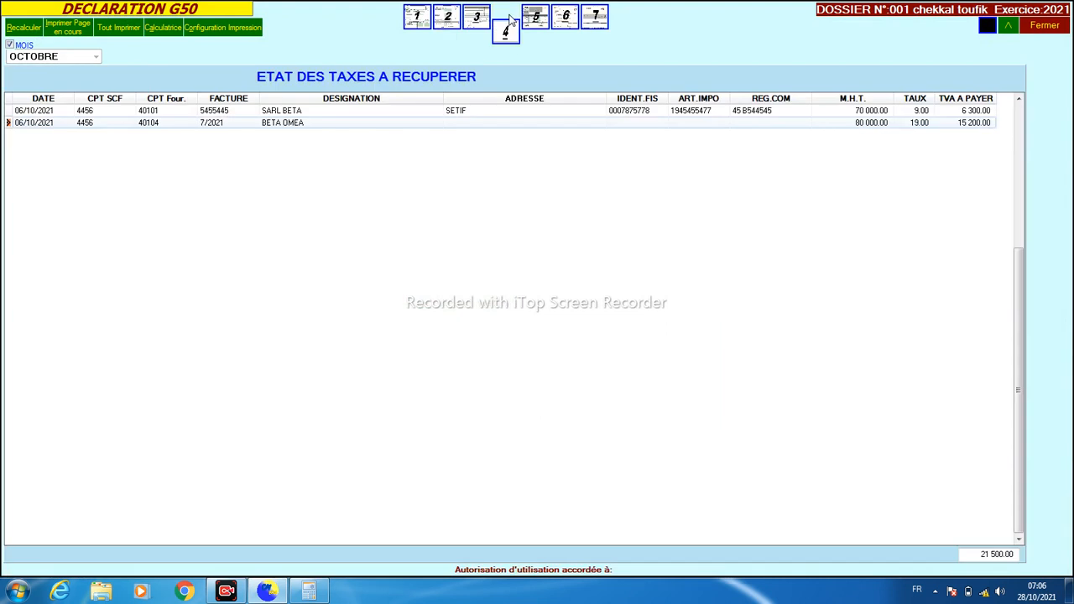
left_click(62, 34)
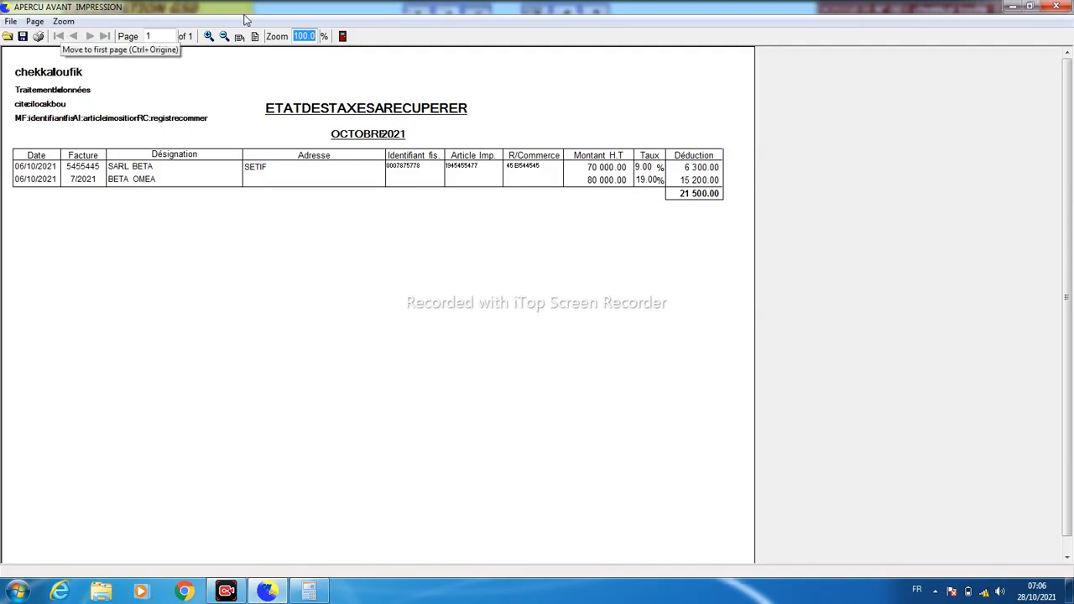
left_click(1056, 6)
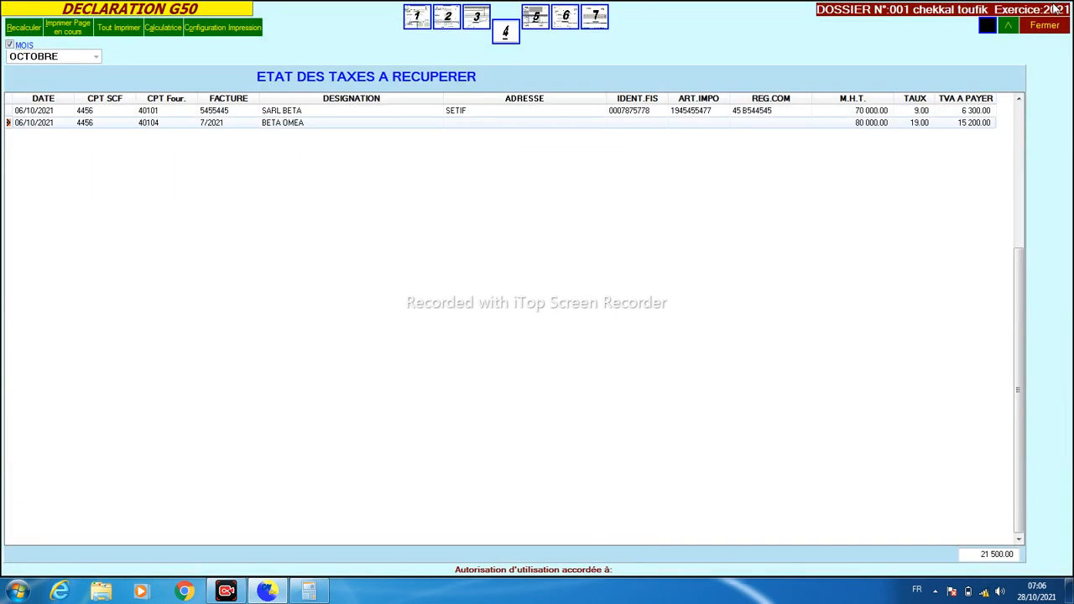
left_click(564, 125)
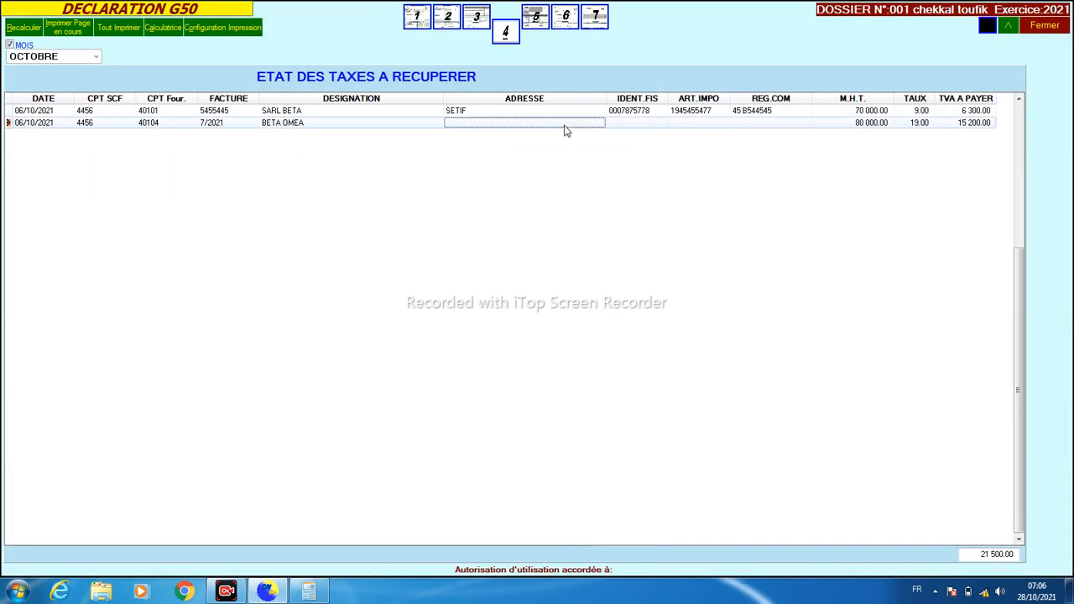
Open the salary IRG payment notice on page 5 and examine the quarterly salary, BAREME IRG and TFAP fields.
left_click(538, 20)
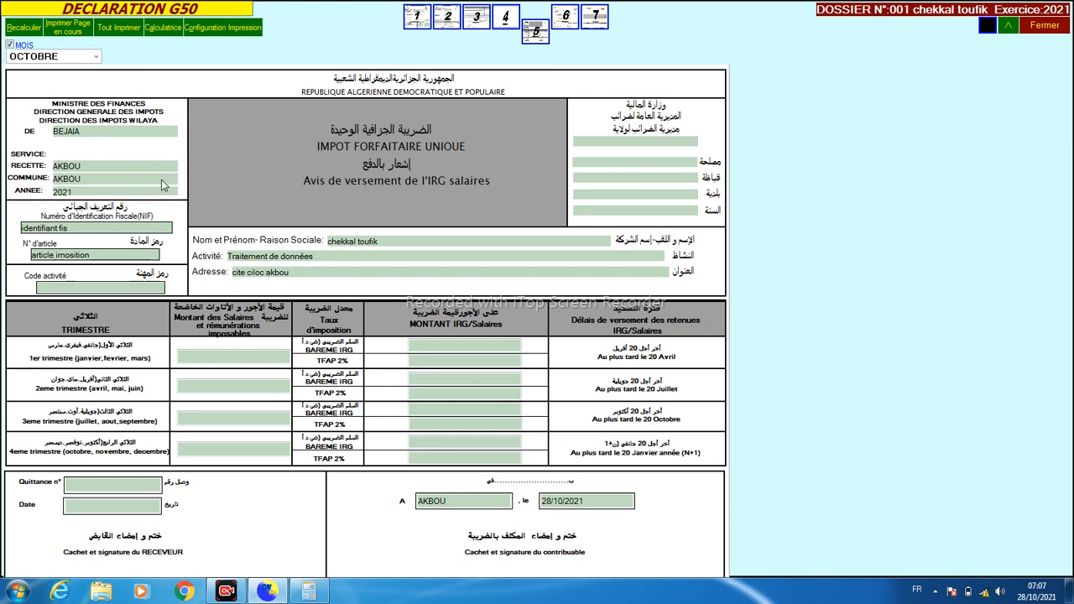
left_click(192, 357)
left_click(423, 347)
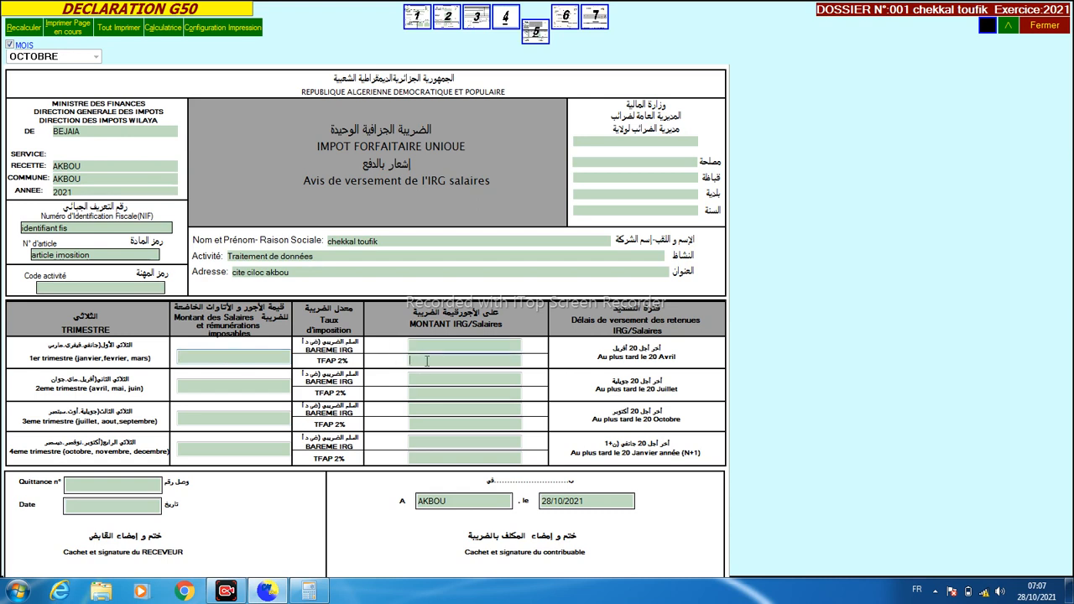
left_click(427, 379)
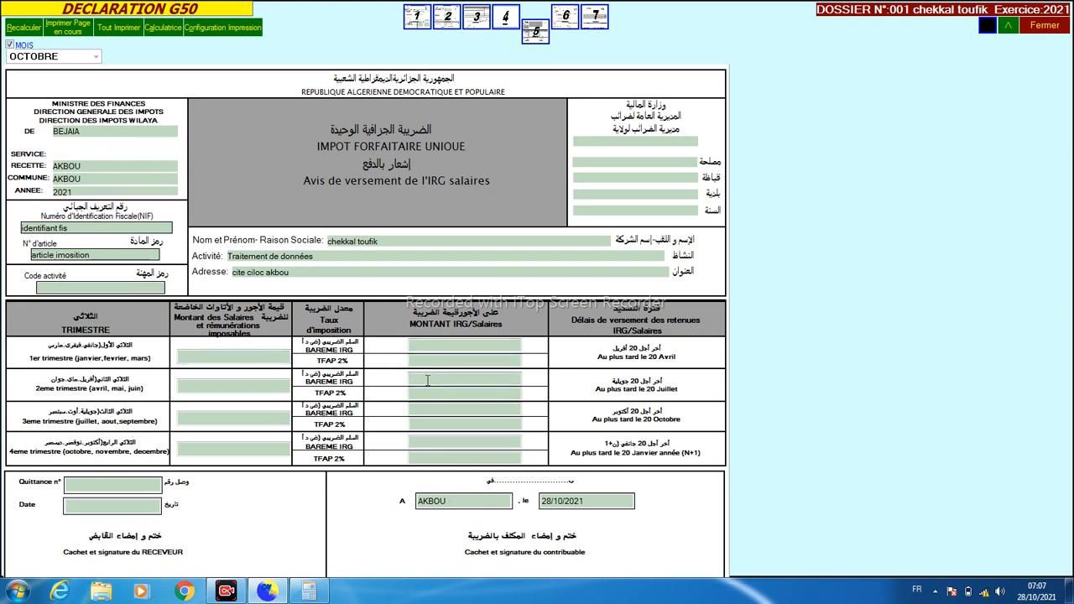
Open the G50 A form on page 6 and set line C1A12 to 450 000 gross and taxable turnover at rate 2.
left_click(562, 24)
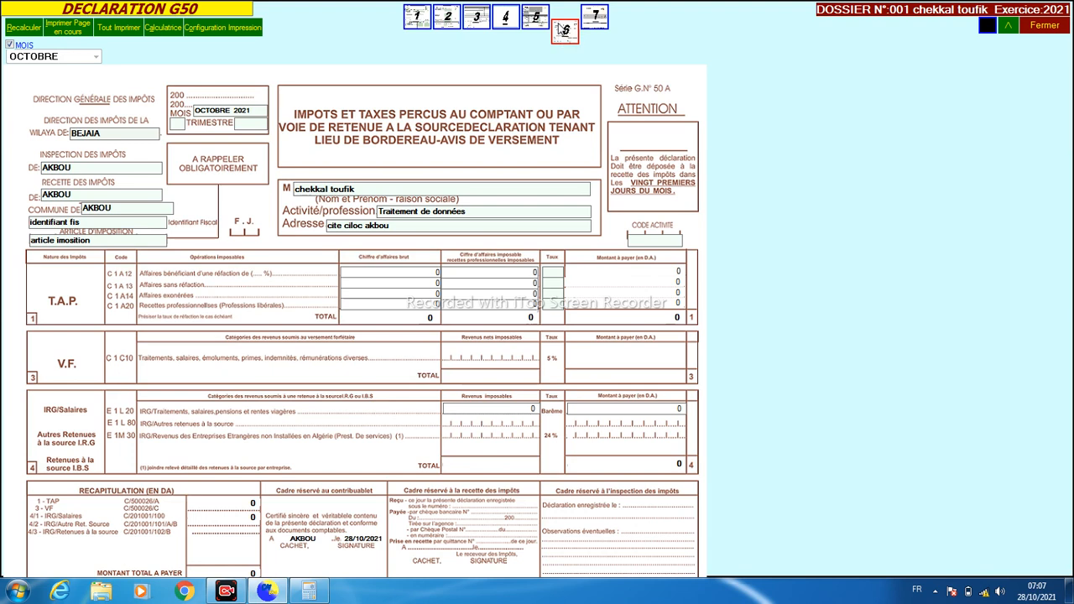
left_click(403, 277)
double_click(403, 277)
left_click(59, 239)
left_click(432, 272)
double_click(443, 271)
type("450000")
left_click(550, 271)
type("2")
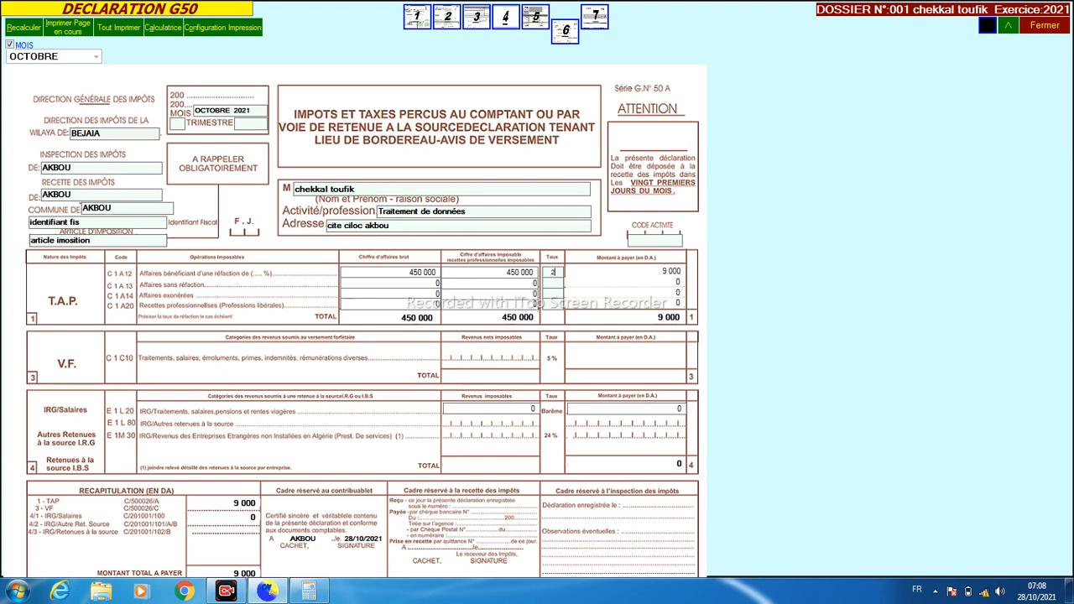
Enter 785 445 taxable income and 25 000 payable on salary line E1L20 of the G50 A.
left_click(535, 409)
type("785 445")
left_click(625, 405)
type("25000")
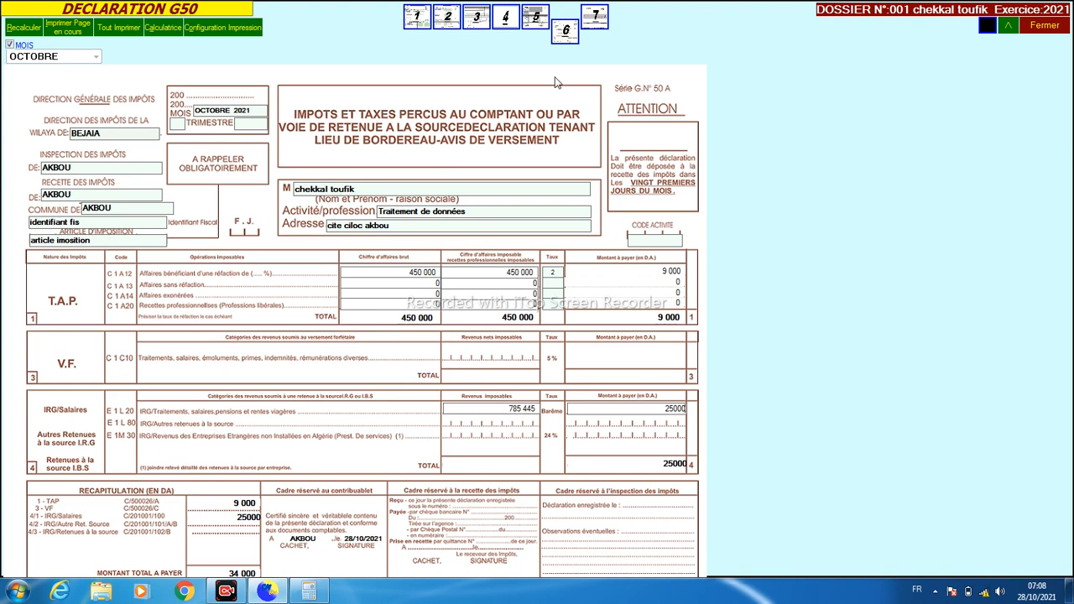
Preview the G50 A printout and the fourth-quarter supplier statement on page 7, and return to page 1.
left_click(72, 35)
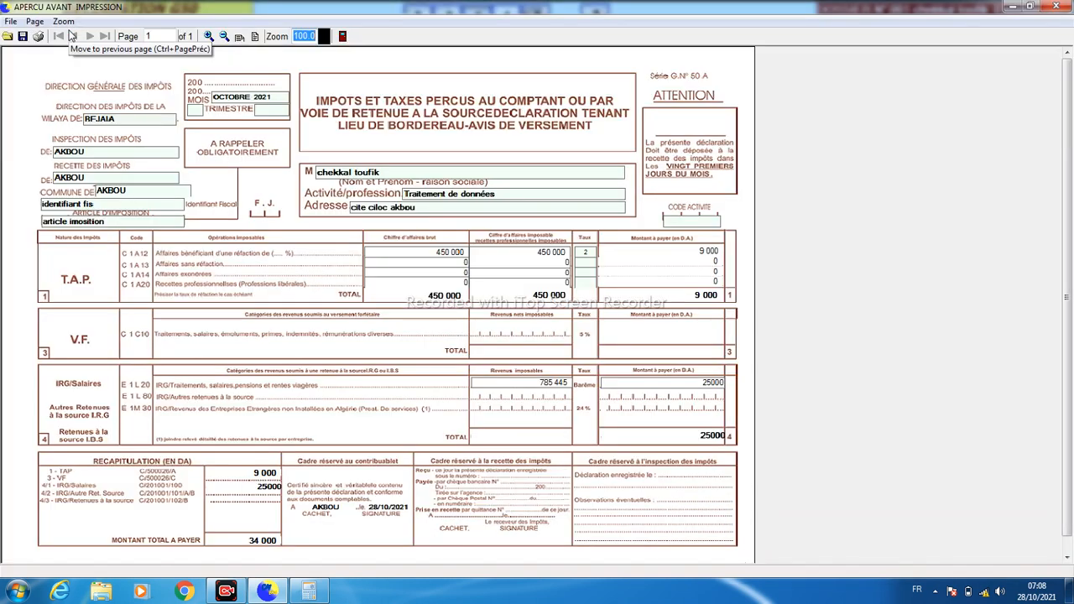
left_click(1054, 7)
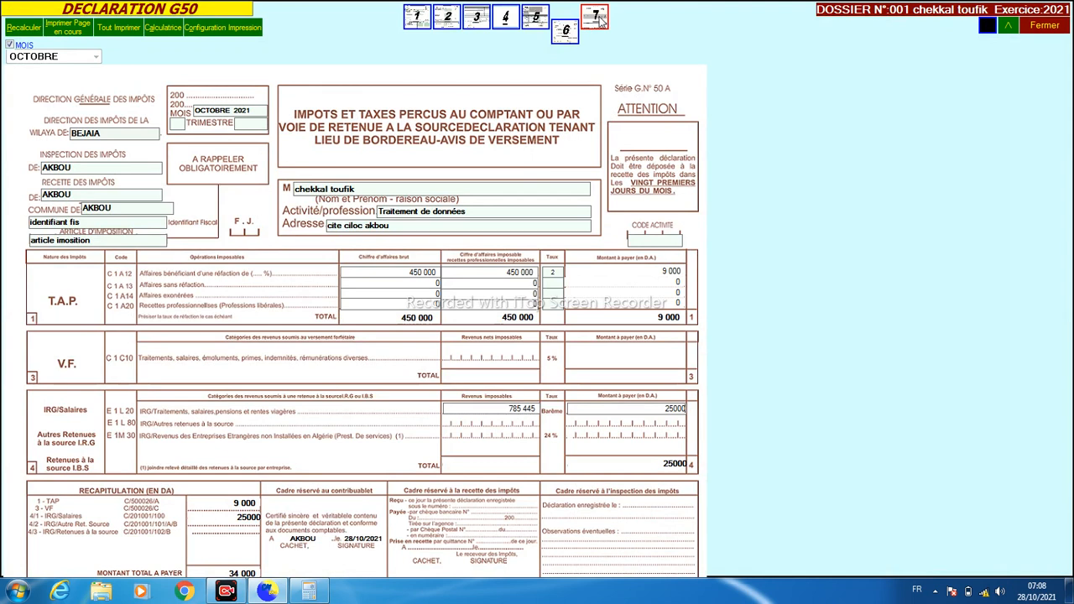
left_click(599, 20)
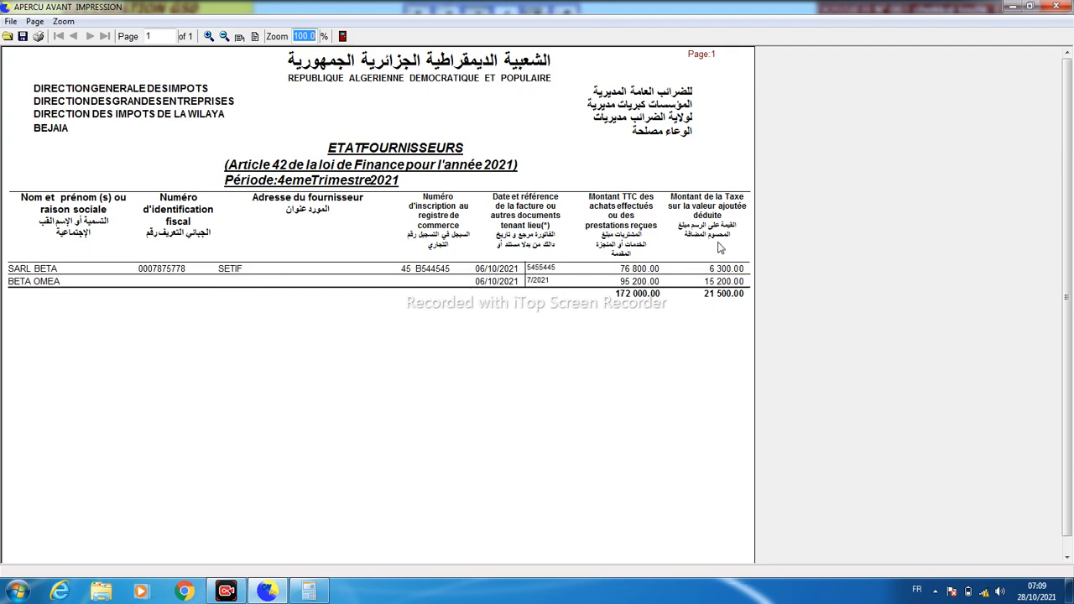
left_click(1056, 6)
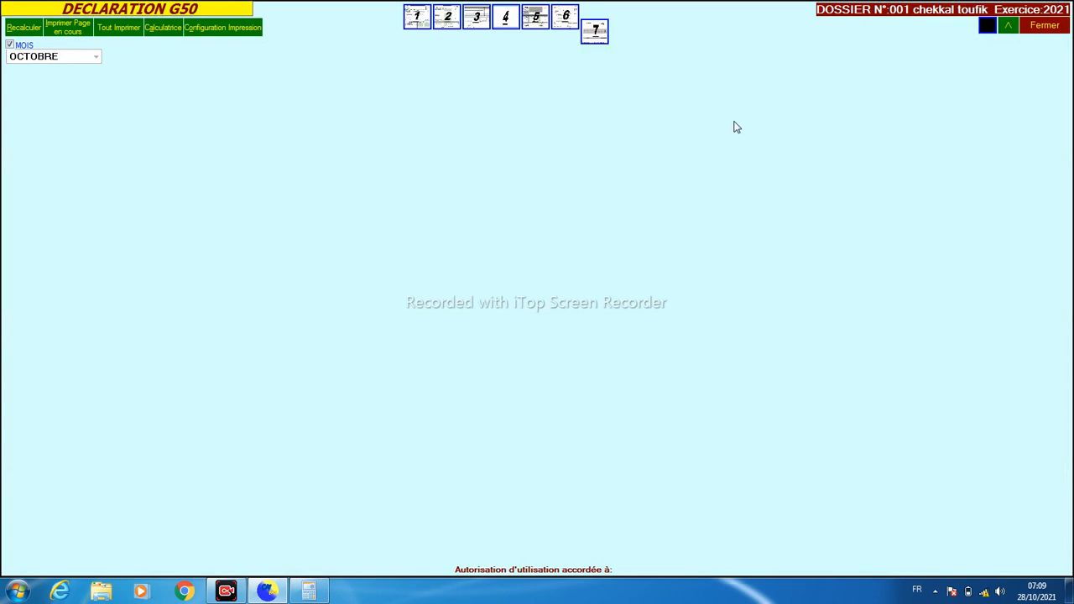
left_click(418, 18)
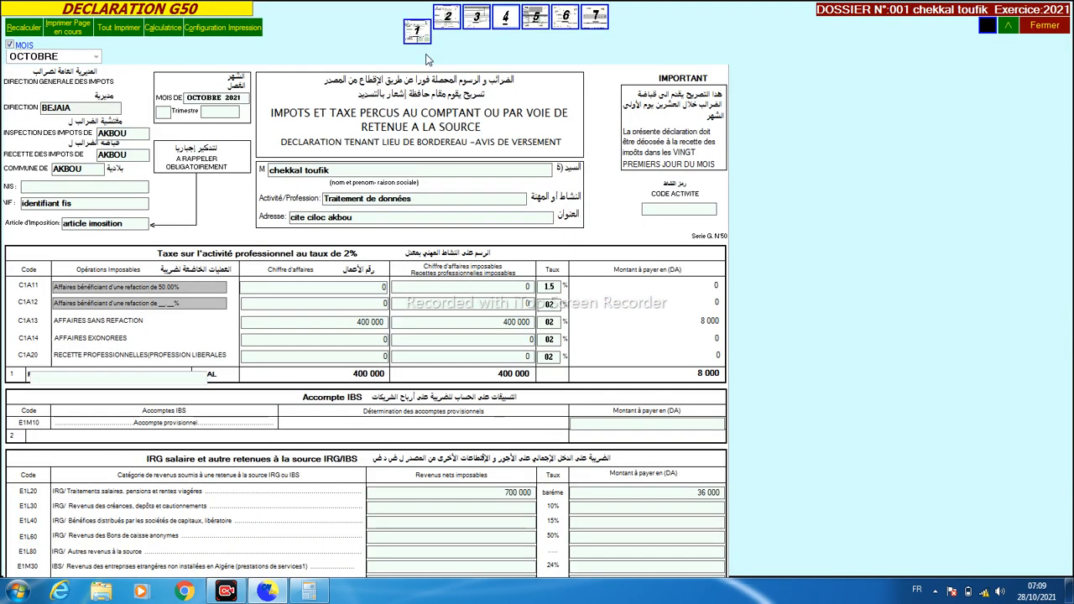